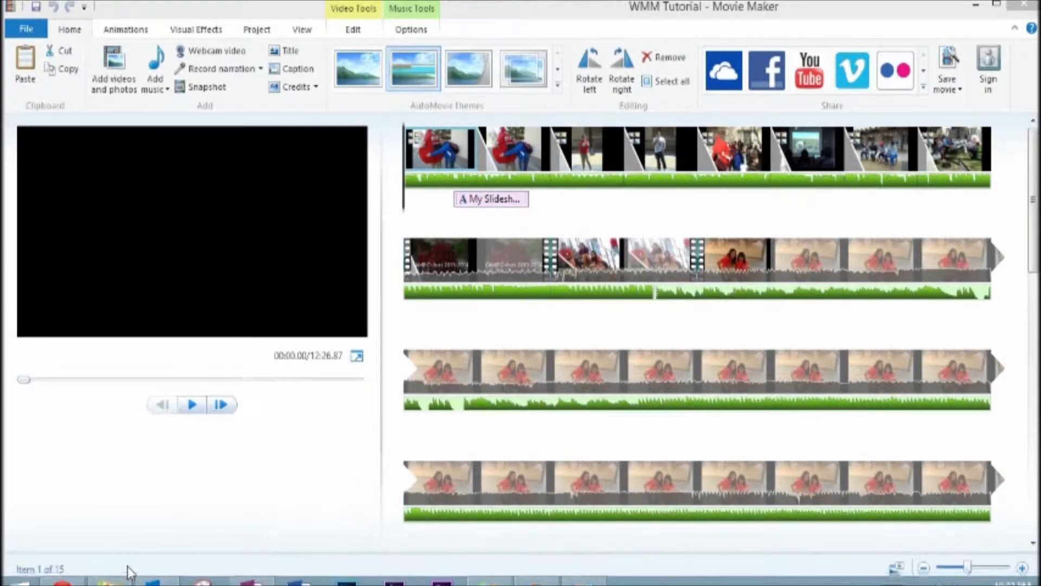
# Step: Play and scrub through the finished WMM Tutorial Demo video in the media player, then close the player
pyautogui.hotkey('alt', 'Tab')
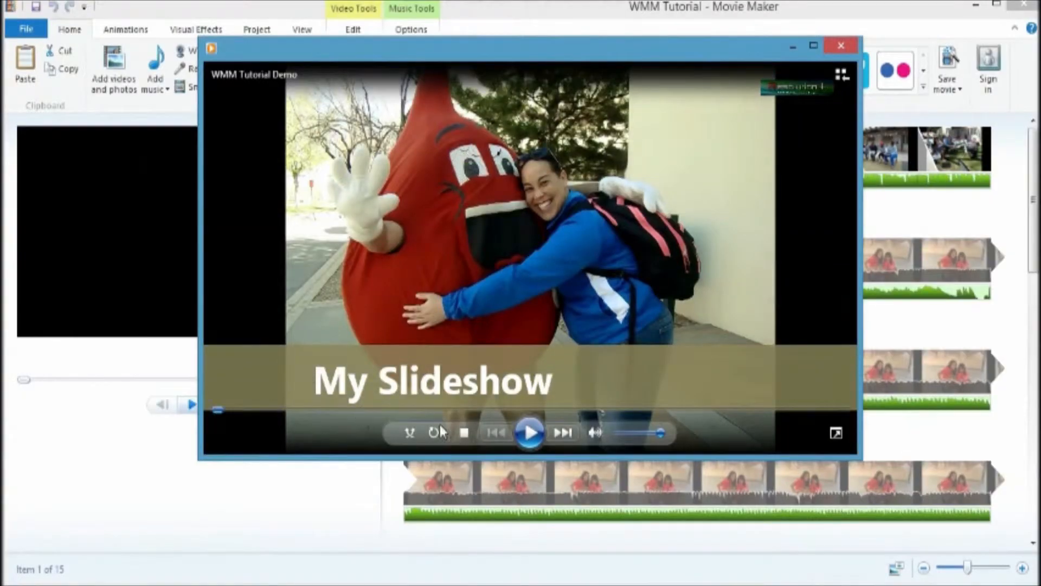
pyautogui.click(529, 433)
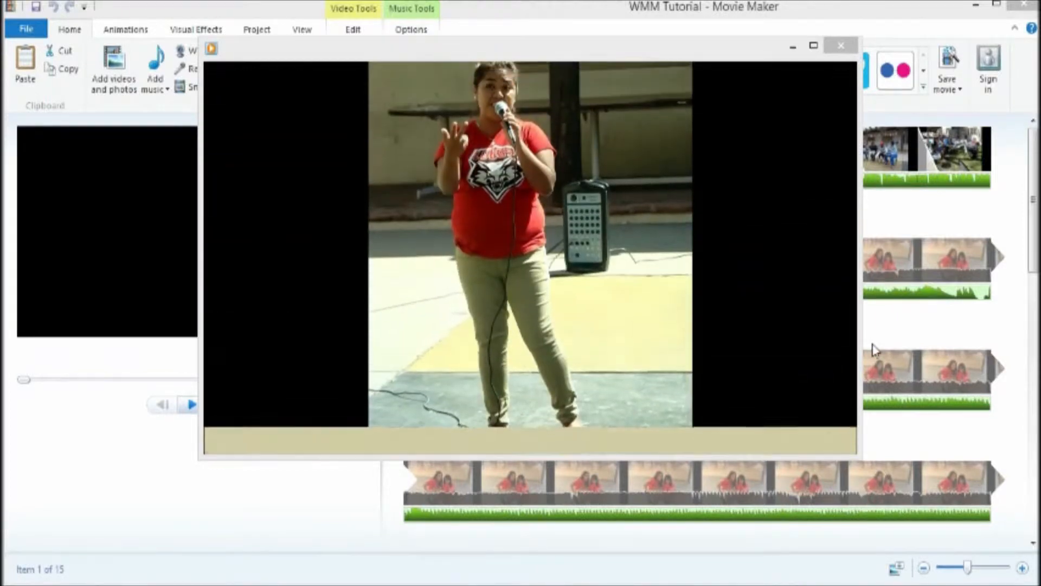
pyautogui.moveTo(658, 342)
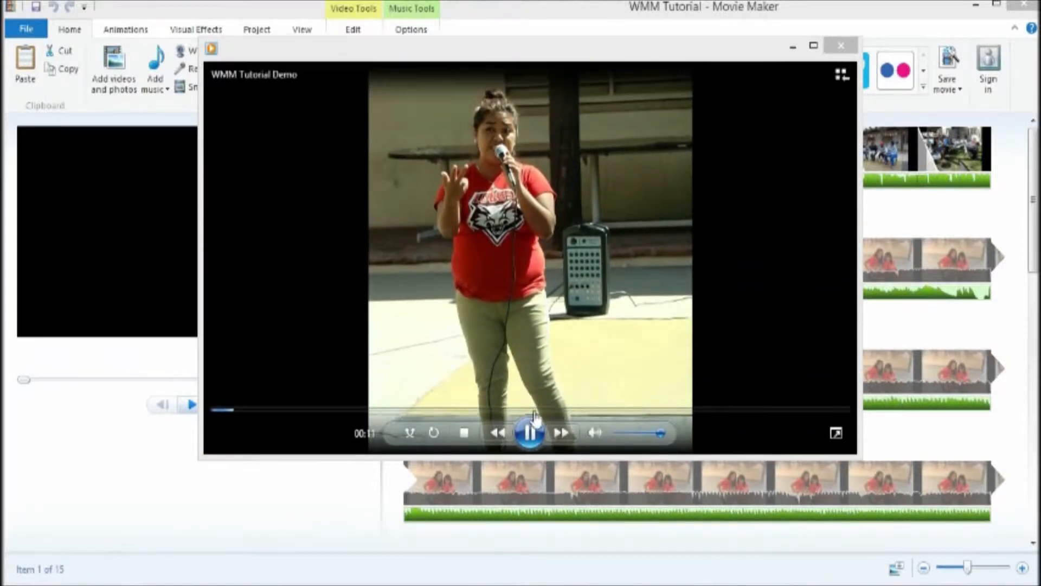
pyautogui.click(531, 432)
pyautogui.moveTo(237, 415); pyautogui.dragTo(215, 412)
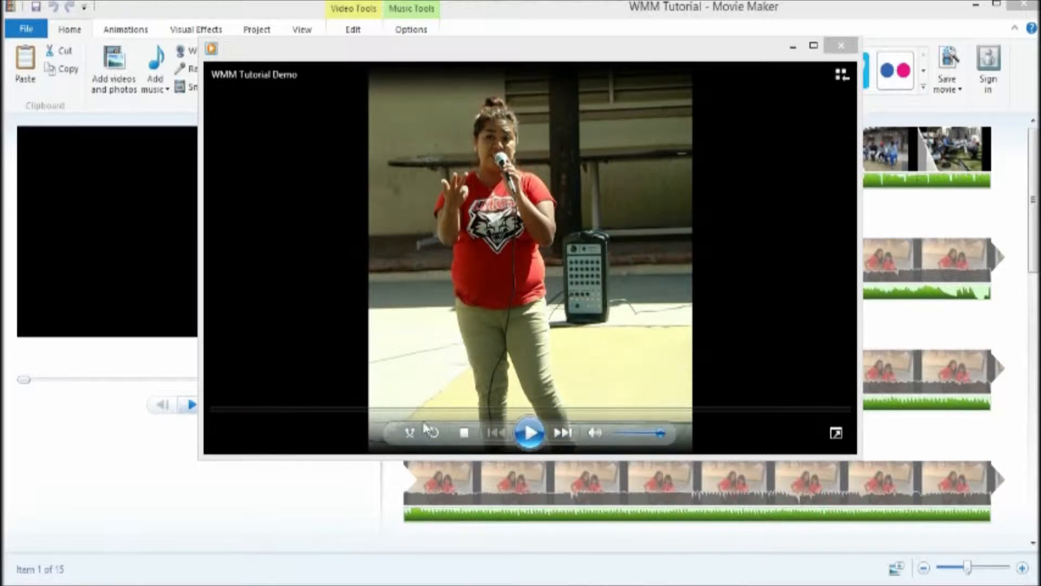
pyautogui.click(274, 408)
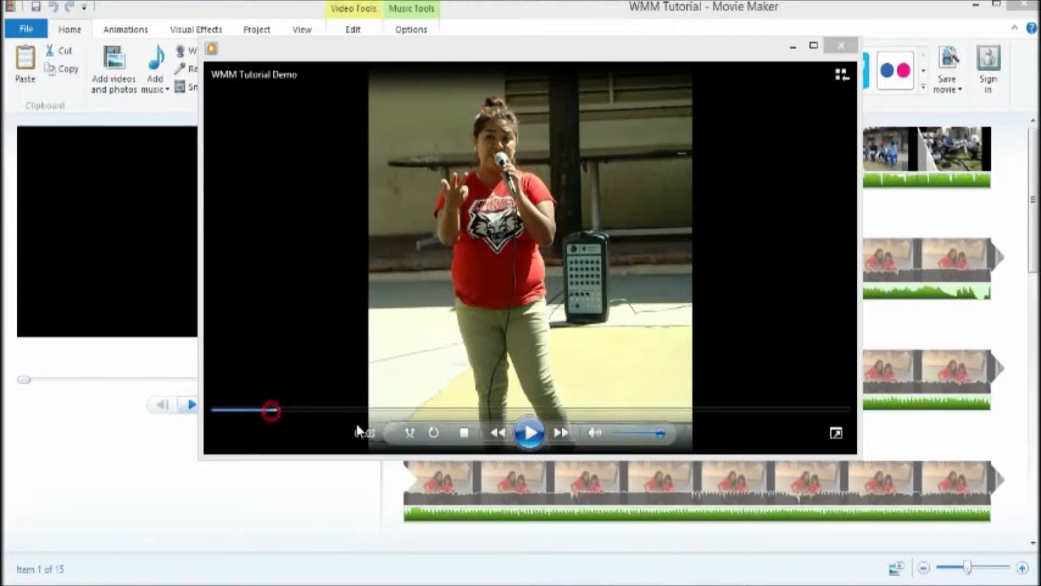
pyautogui.click(530, 433)
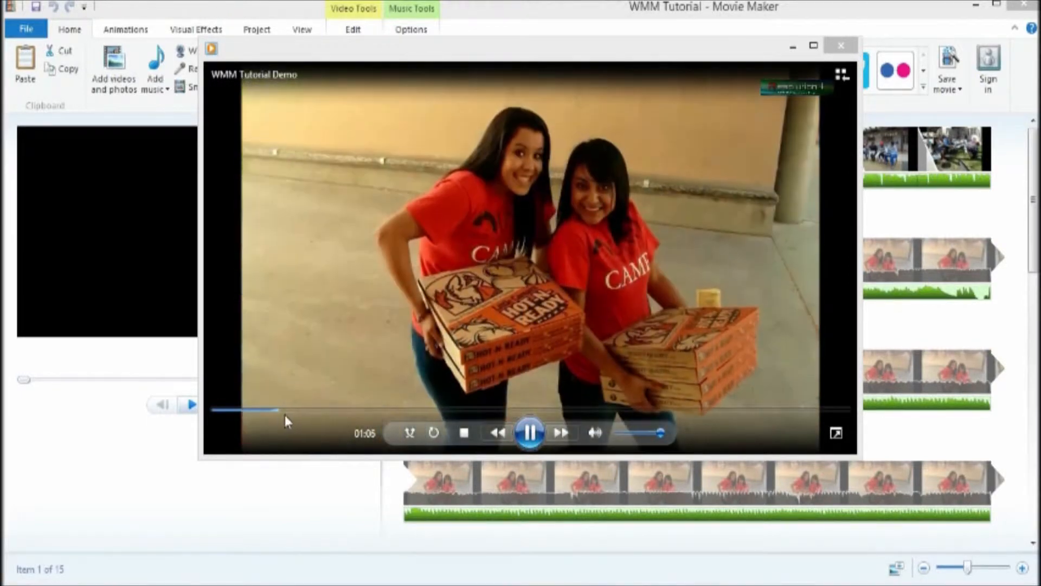
pyautogui.click(258, 414)
pyautogui.click(250, 412)
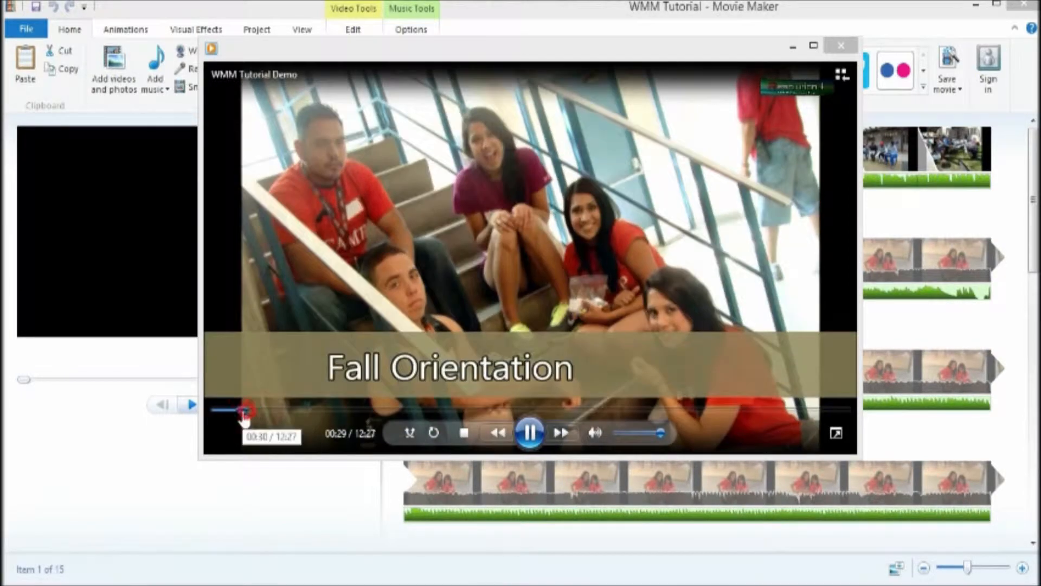
pyautogui.click(842, 50)
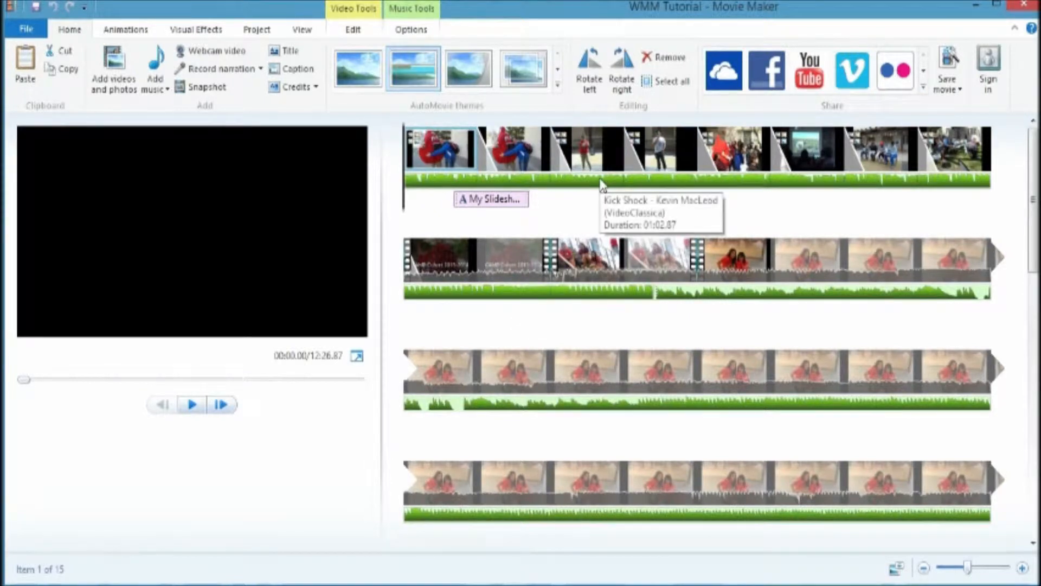
# Step: Start a new project without saving changes to WMM Tutorial
pyautogui.click(14, 34)
pyautogui.click(49, 52)
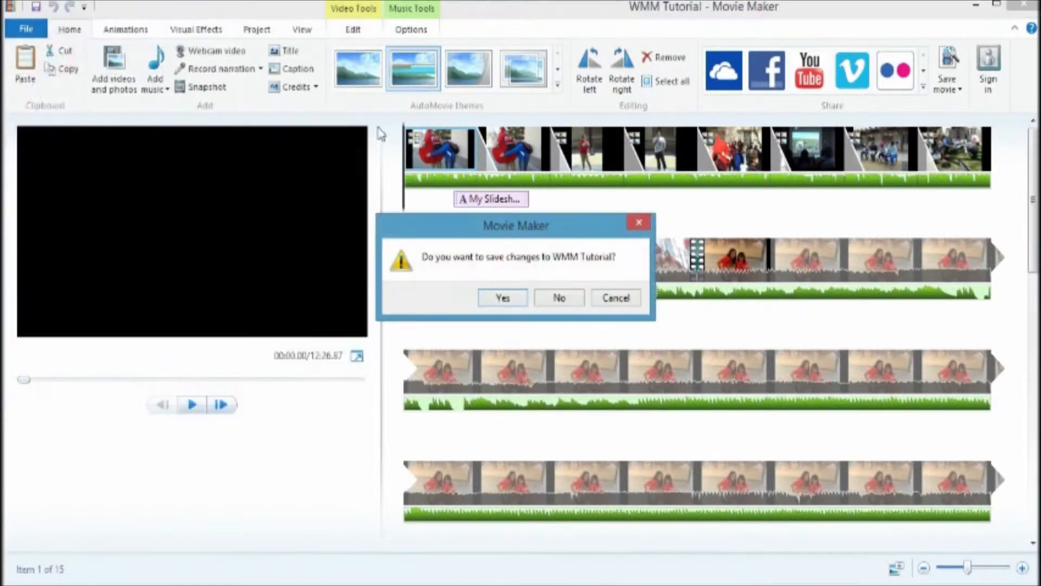
pyautogui.click(559, 298)
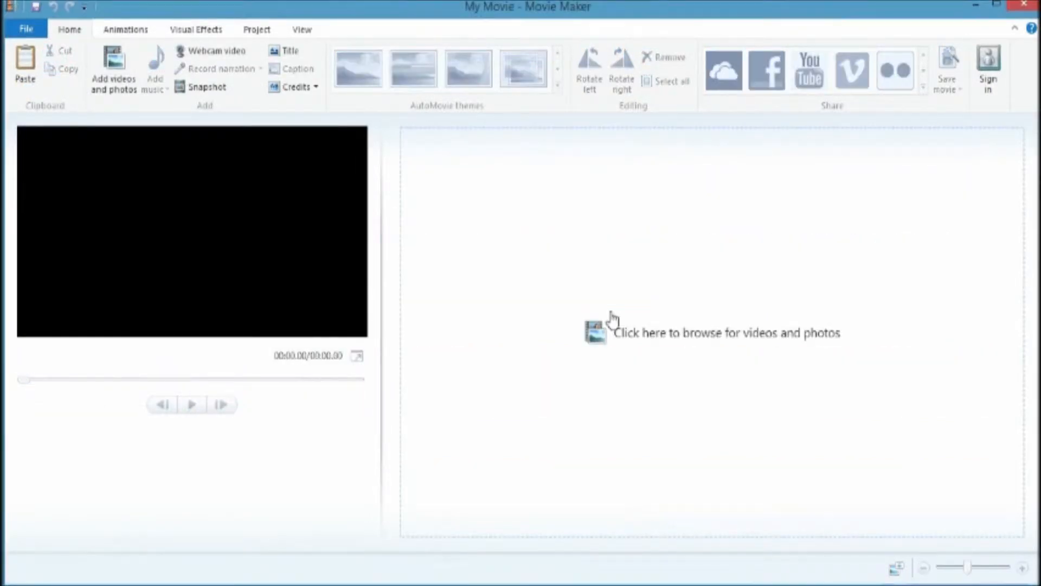
# Step: Add six photos from the 08.2 Mar FAW folder, including DSC01465, DSC01467 and DSC01479, to the project
pyautogui.click(124, 82)
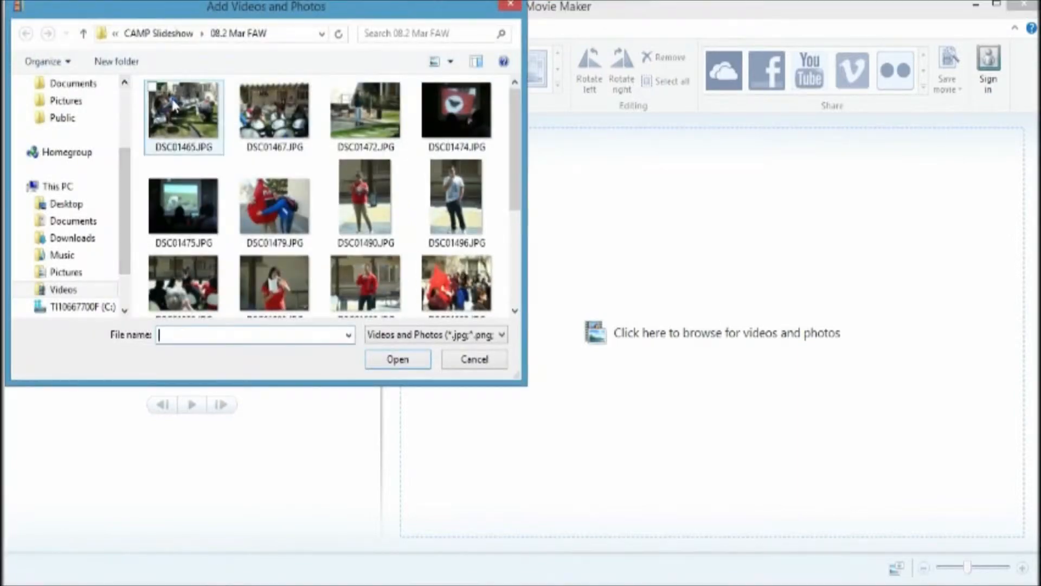
pyautogui.click(152, 88)
pyautogui.click(243, 87)
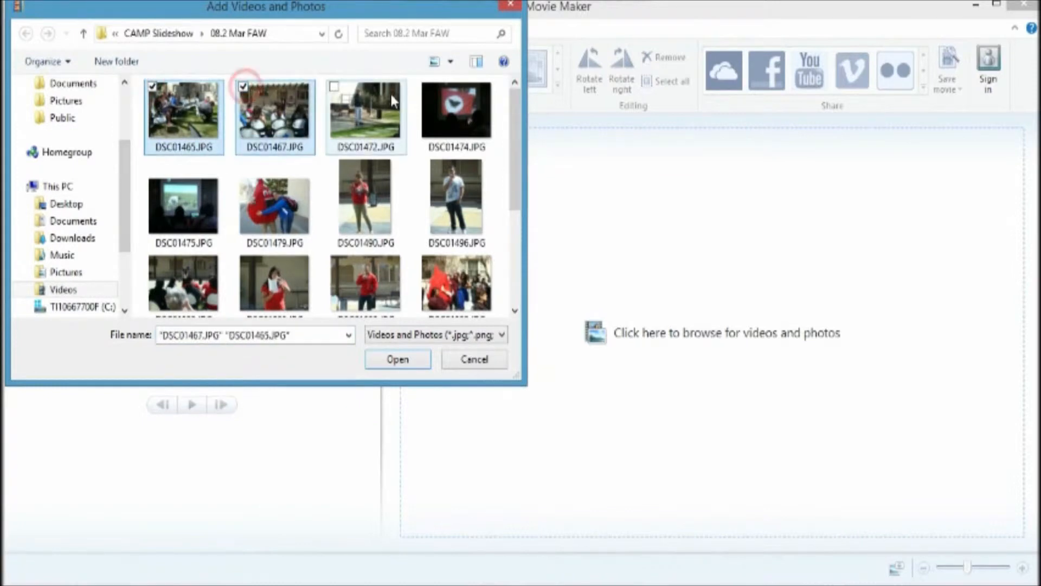
pyautogui.click(244, 163)
pyautogui.scroll(-1, 361, 191)
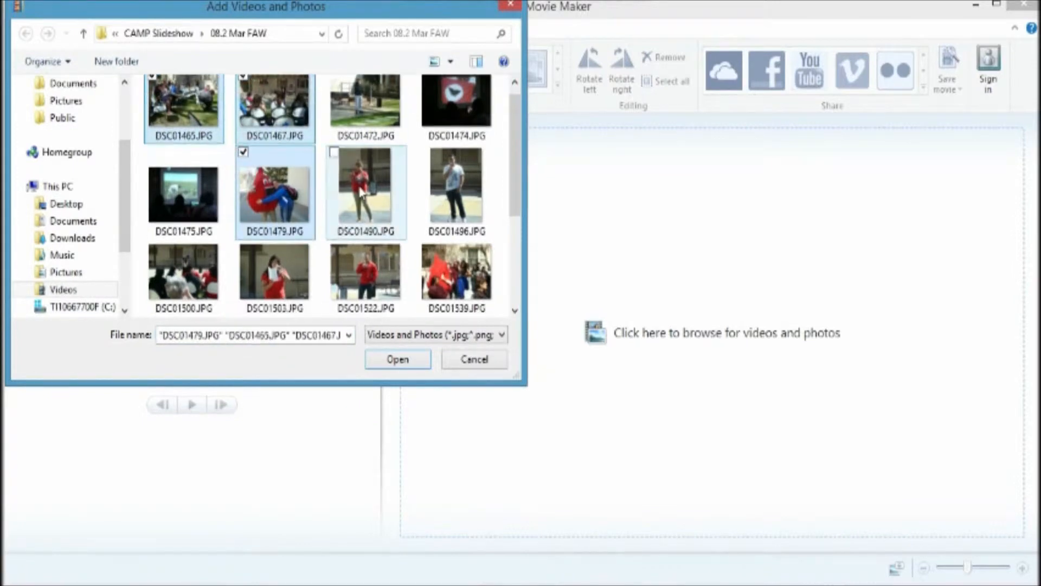
pyautogui.scroll(-3, 337, 163)
pyautogui.click(152, 153)
pyautogui.click(335, 231)
pyautogui.click(152, 156)
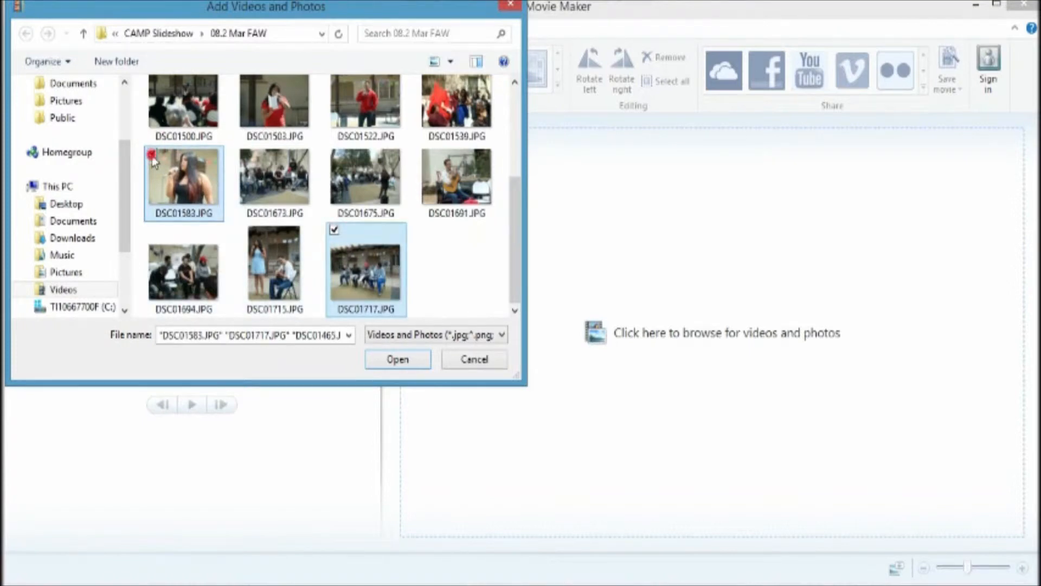
pyautogui.click(152, 232)
pyautogui.click(406, 359)
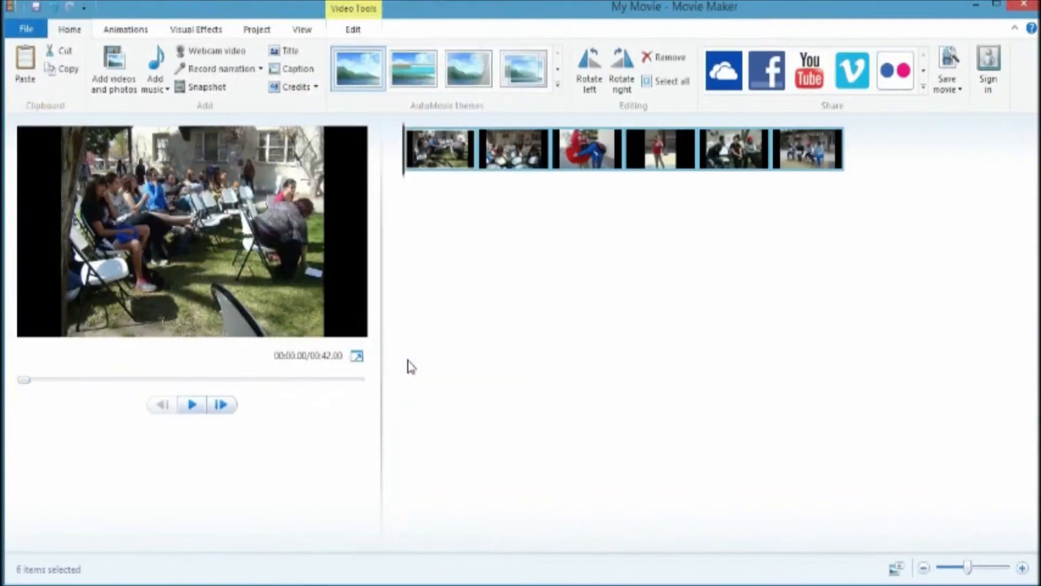
# Step: Add a video clip from the Videos library to the end of the storyboard
pyautogui.click(553, 225)
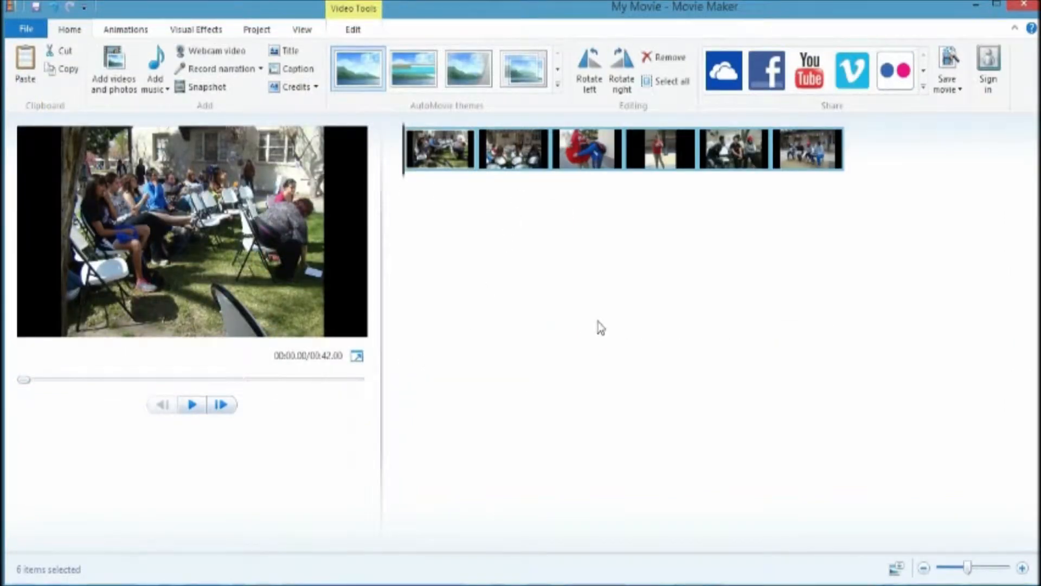
pyautogui.click(120, 89)
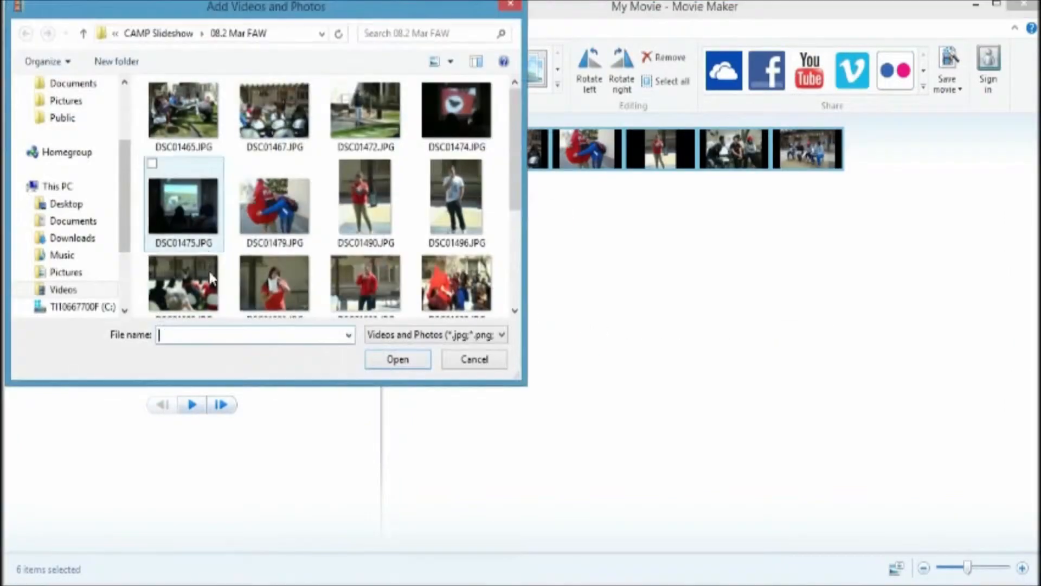
pyautogui.click(64, 289)
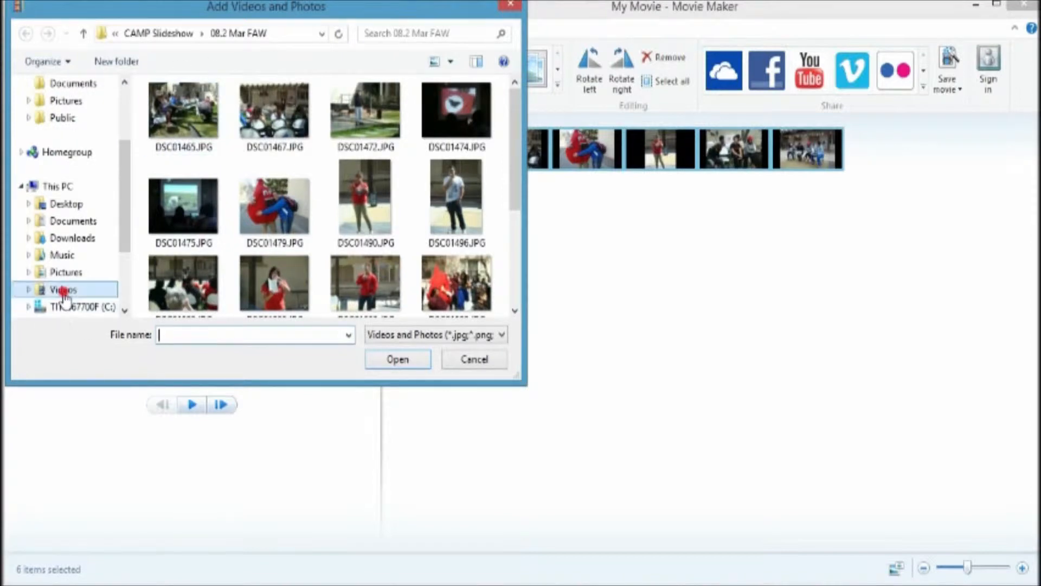
pyautogui.scroll(-5, 380, 163)
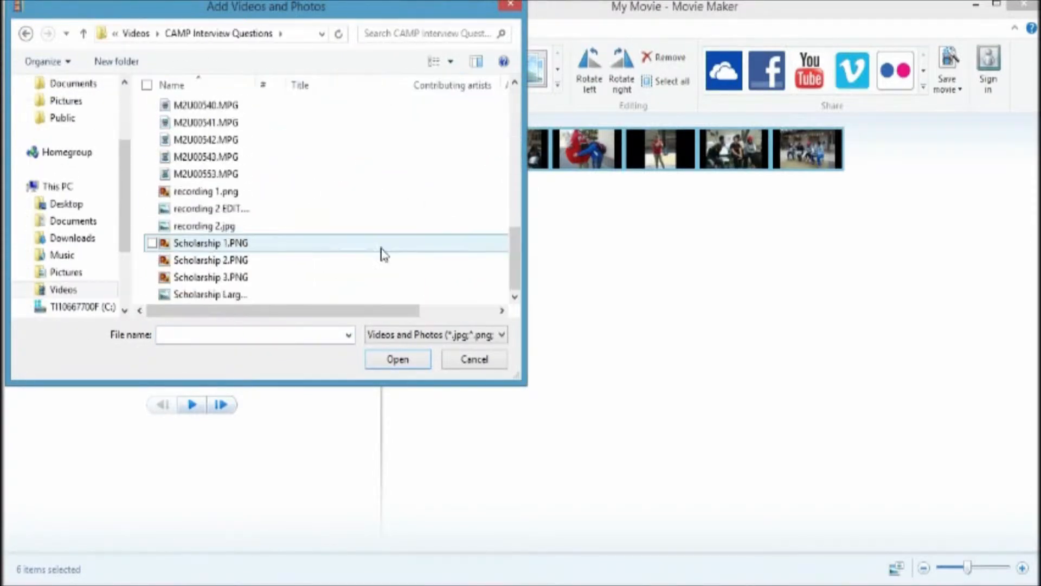
pyautogui.doubleClick(381, 247)
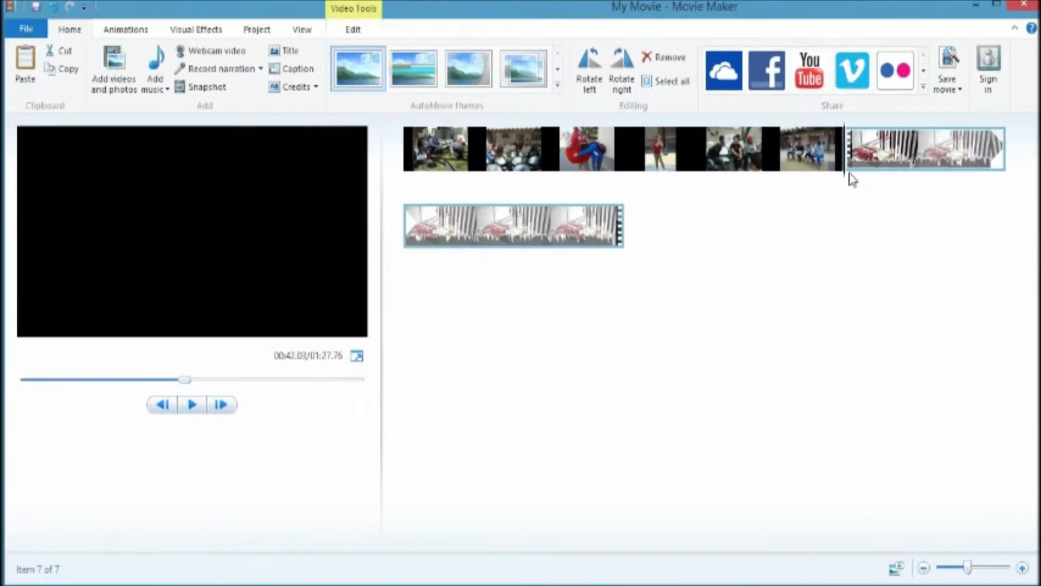
# Step: Play the project preview from the beginning and pause it
pyautogui.moveTo(843, 182); pyautogui.dragTo(405, 157)
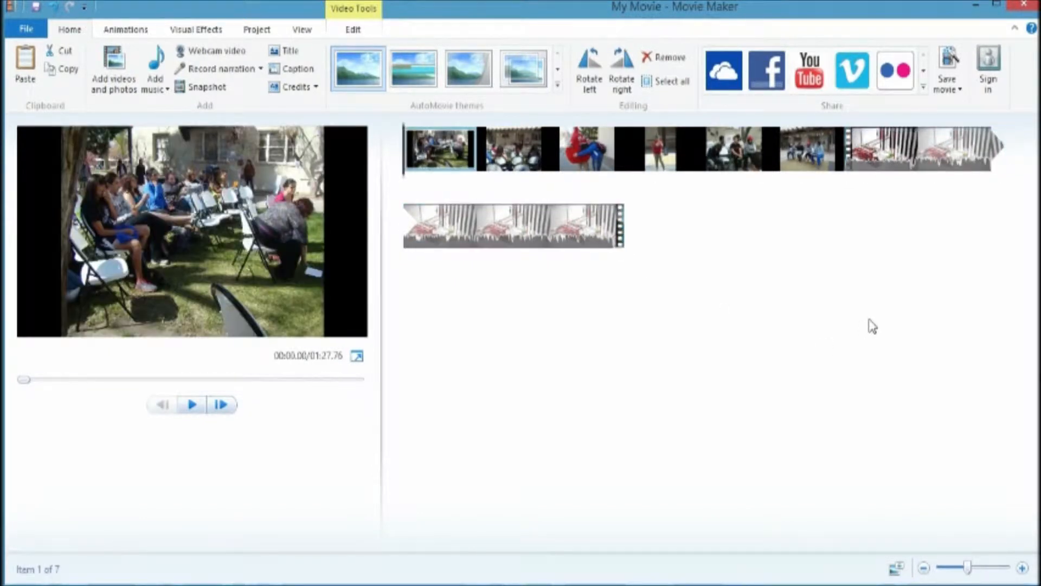
pyautogui.press('space')
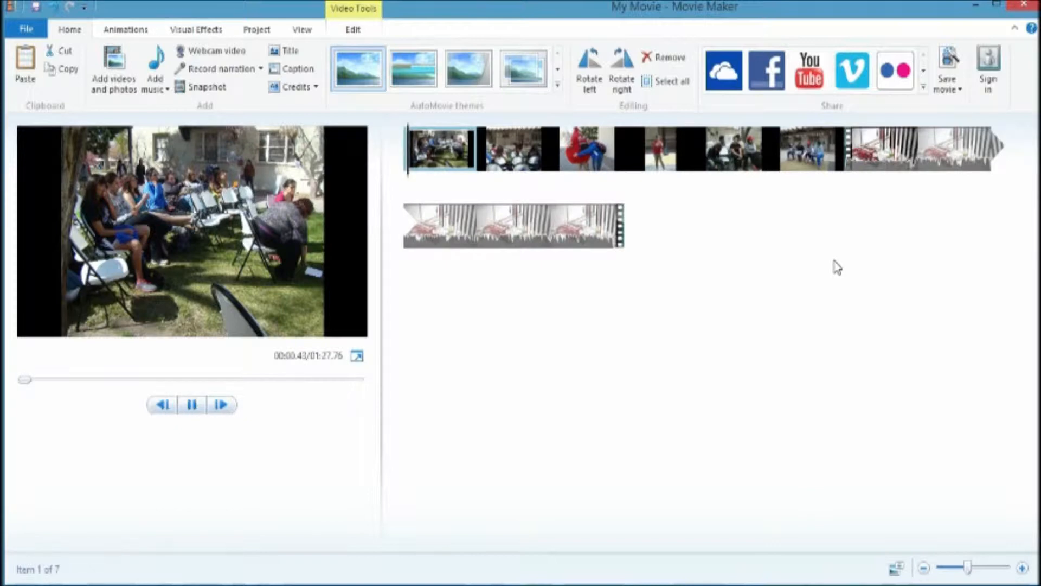
pyautogui.click(194, 408)
pyautogui.click(195, 408)
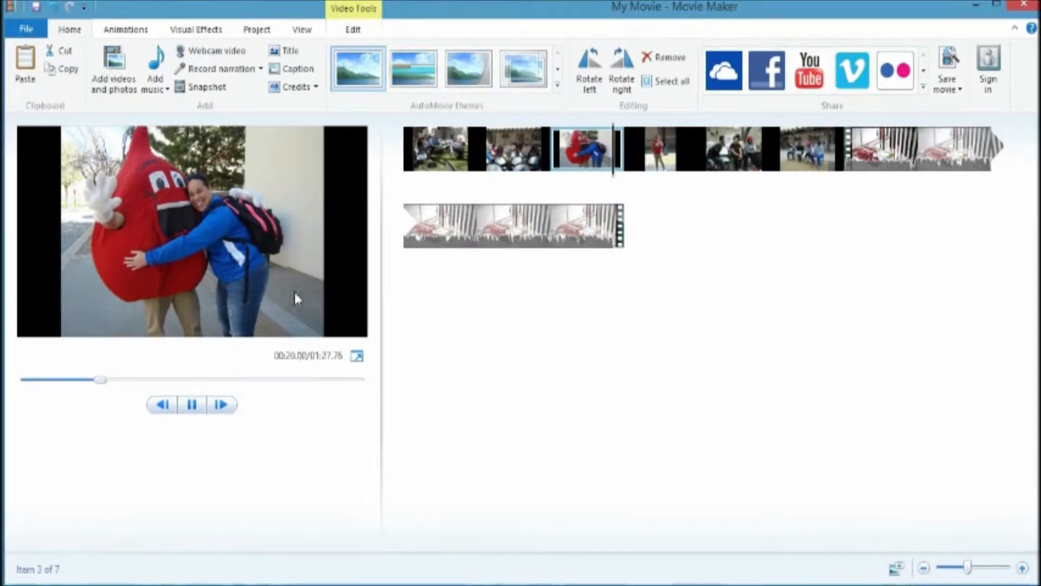
pyautogui.click(187, 404)
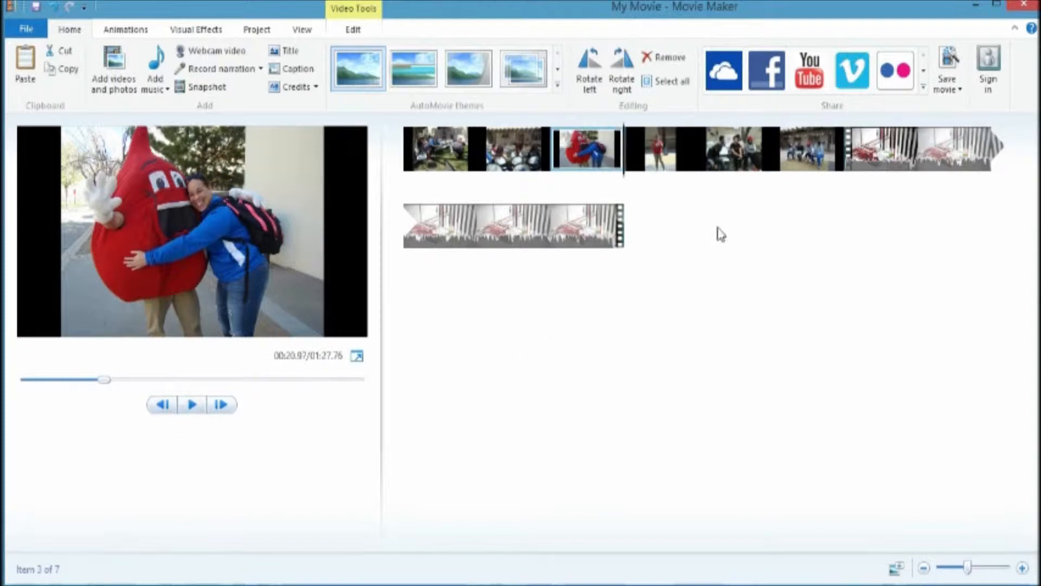
# Step: Set the first photo's duration to 4.00 seconds
pyautogui.click(457, 139)
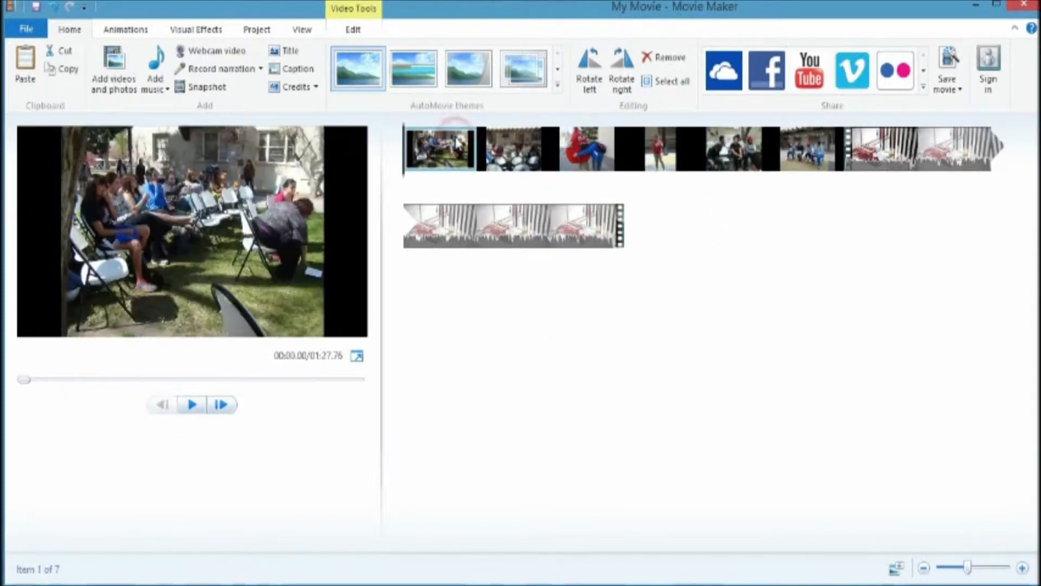
pyautogui.click(363, 27)
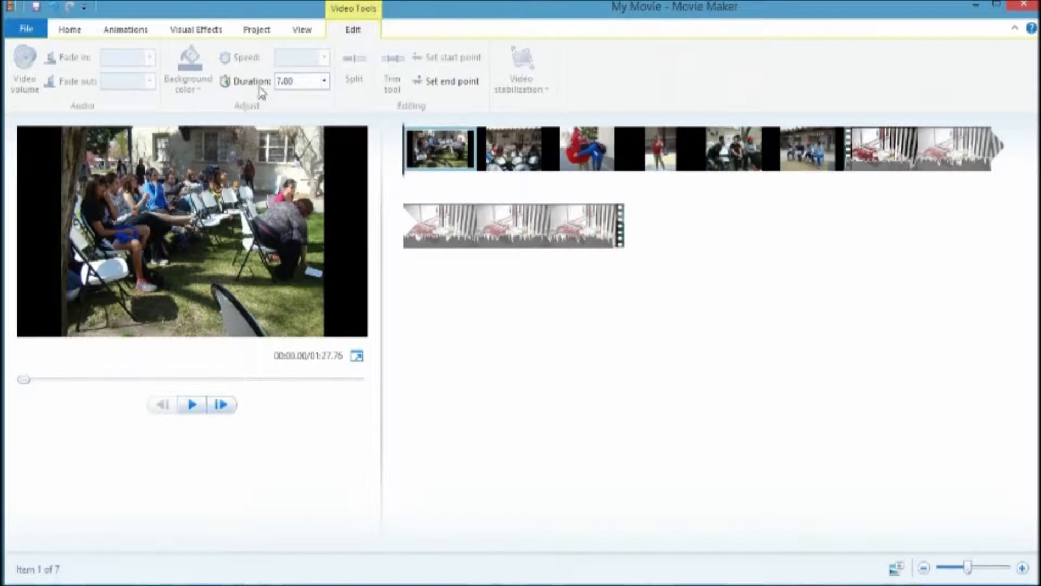
pyautogui.click(323, 81)
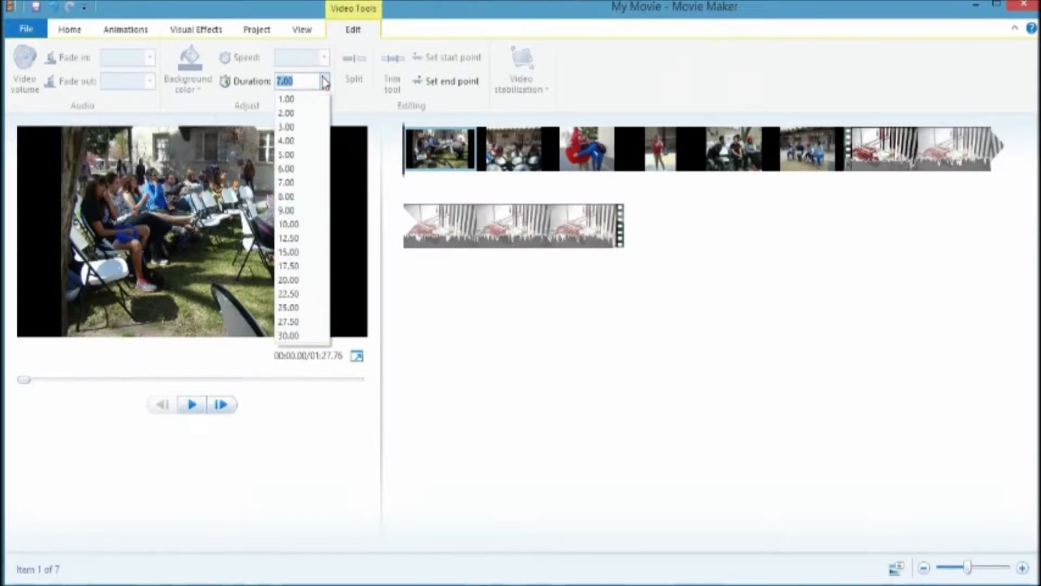
pyautogui.click(310, 142)
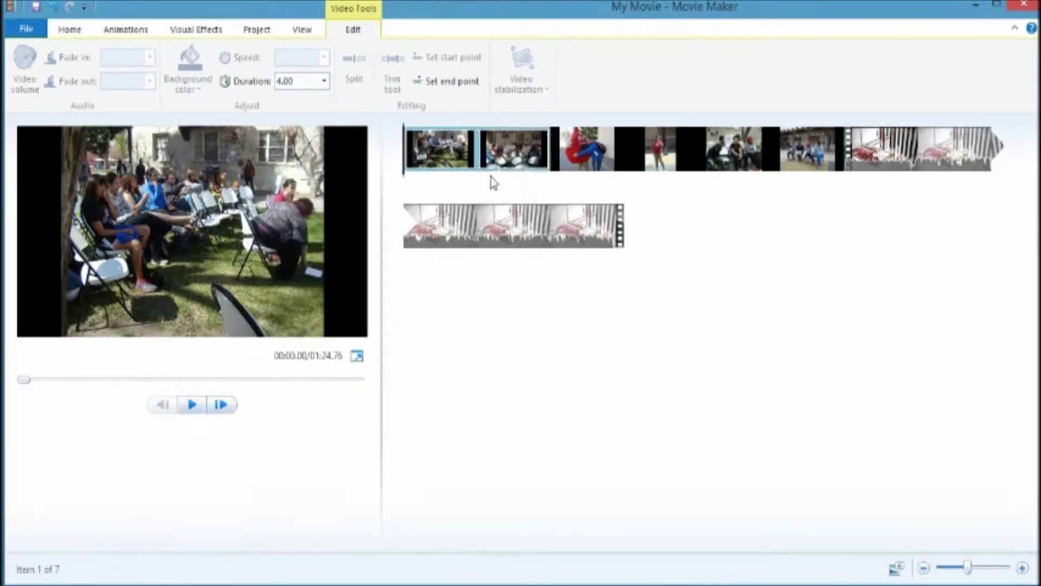
# Step: Set the second photo's duration to 4.00 seconds
pyautogui.click(196, 404)
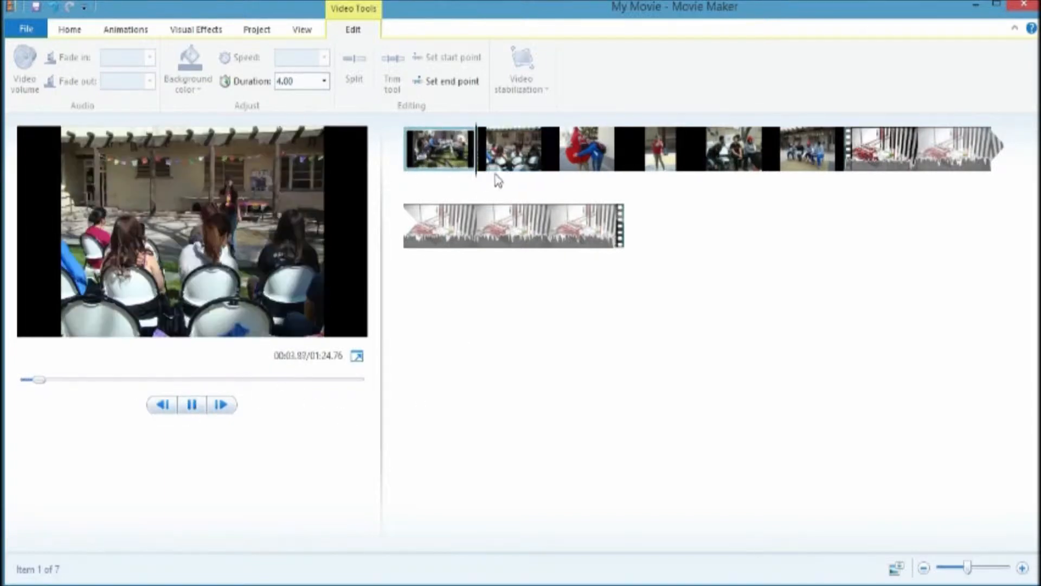
pyautogui.click(194, 405)
pyautogui.click(535, 155)
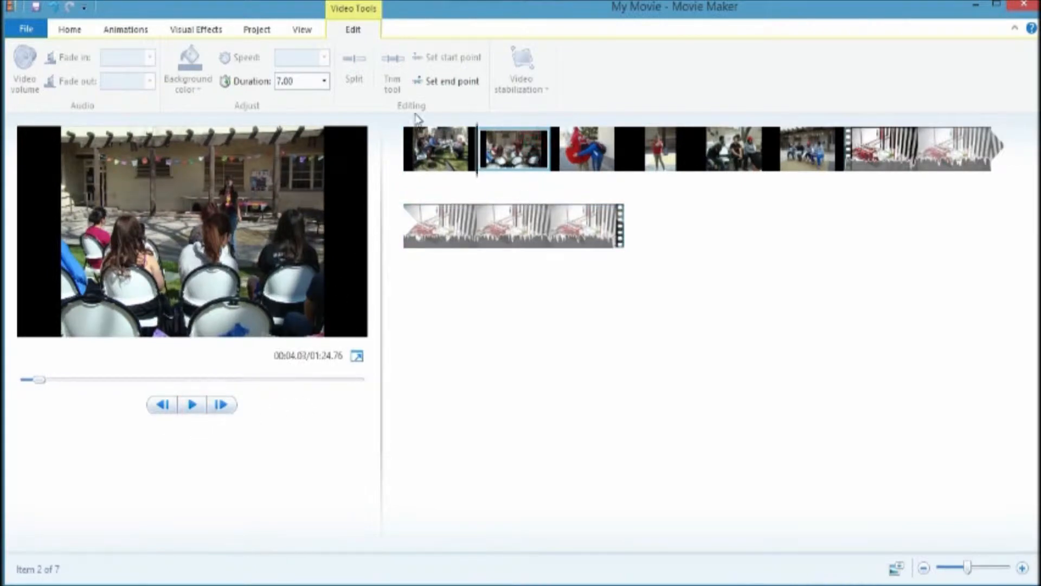
pyautogui.click(324, 82)
pyautogui.click(291, 139)
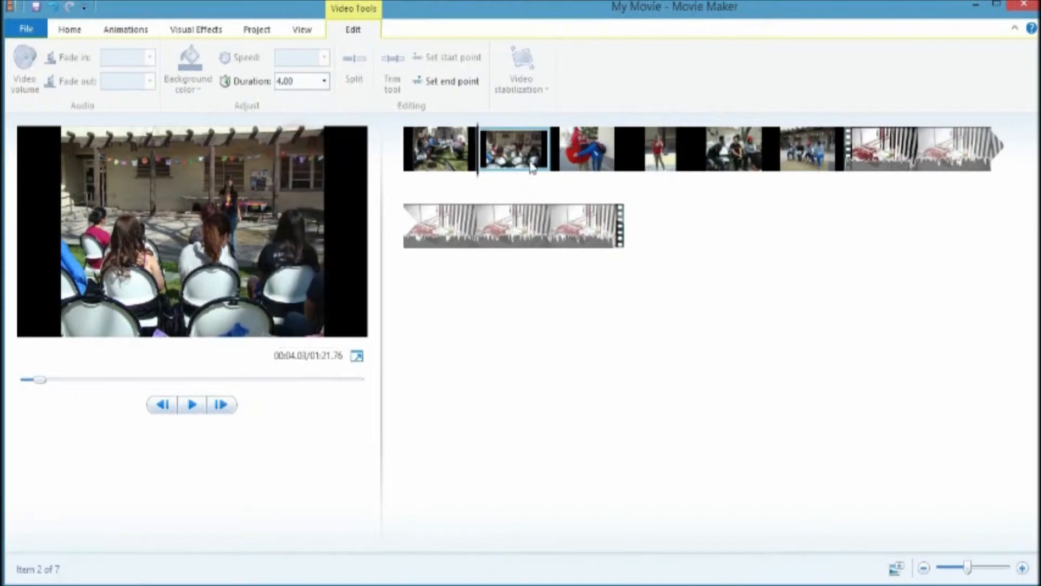
# Step: Set the third photo's duration to 4.00 seconds
pyautogui.click(568, 160)
pyautogui.click(322, 82)
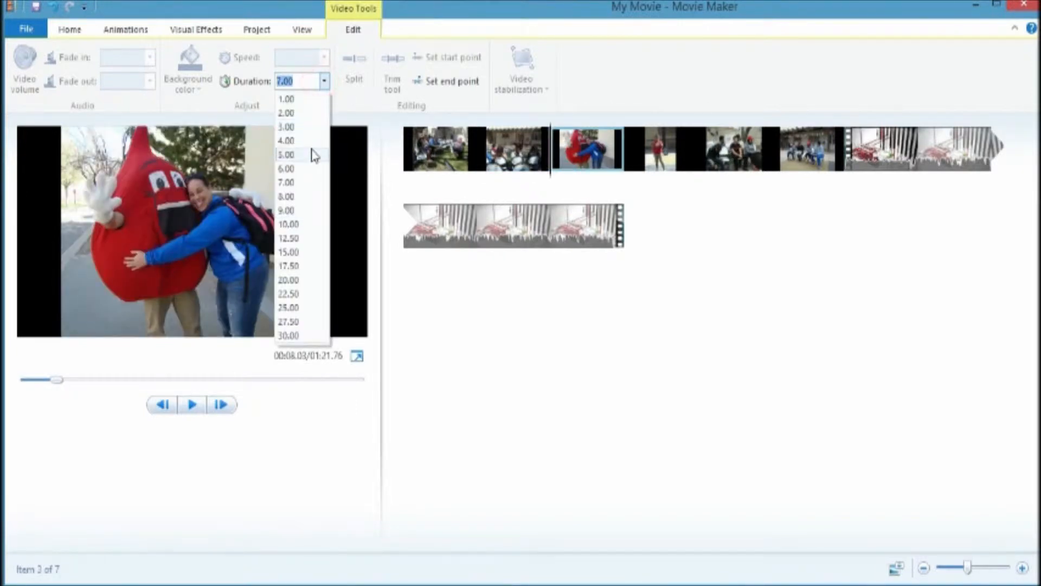
pyautogui.click(302, 144)
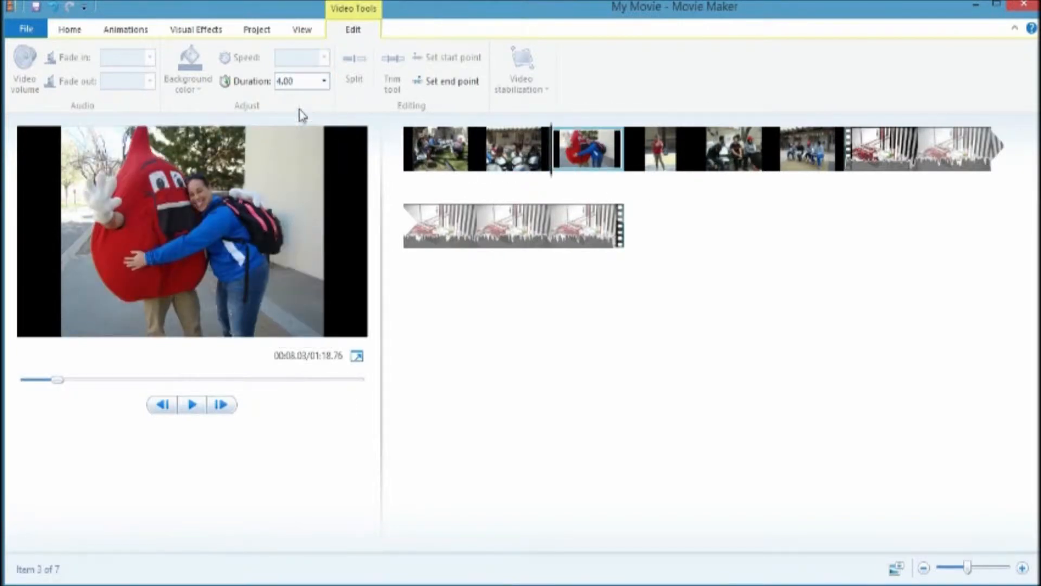
pyautogui.click(324, 82)
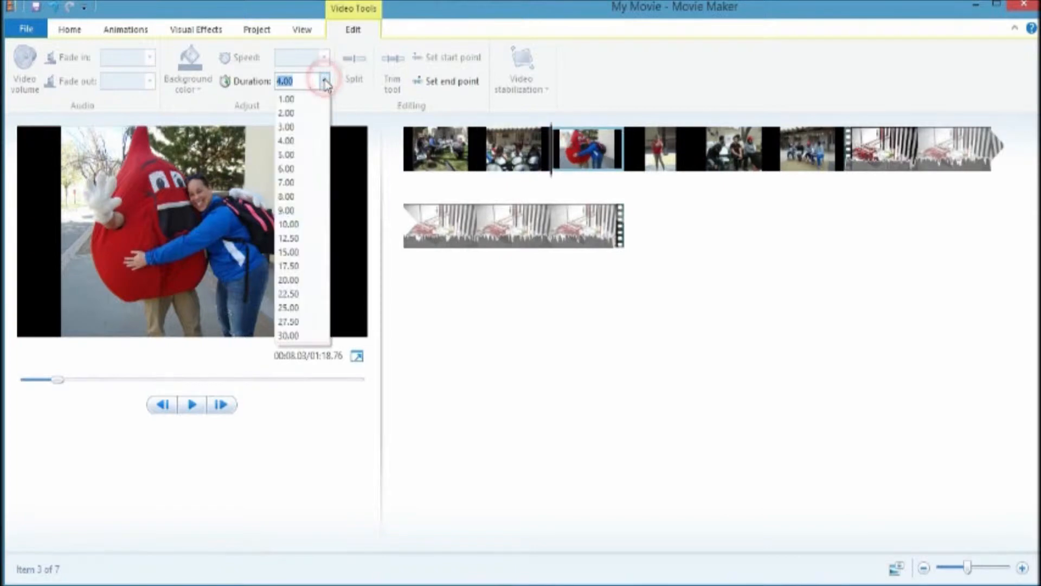
pyautogui.click(323, 82)
pyautogui.press('Left')
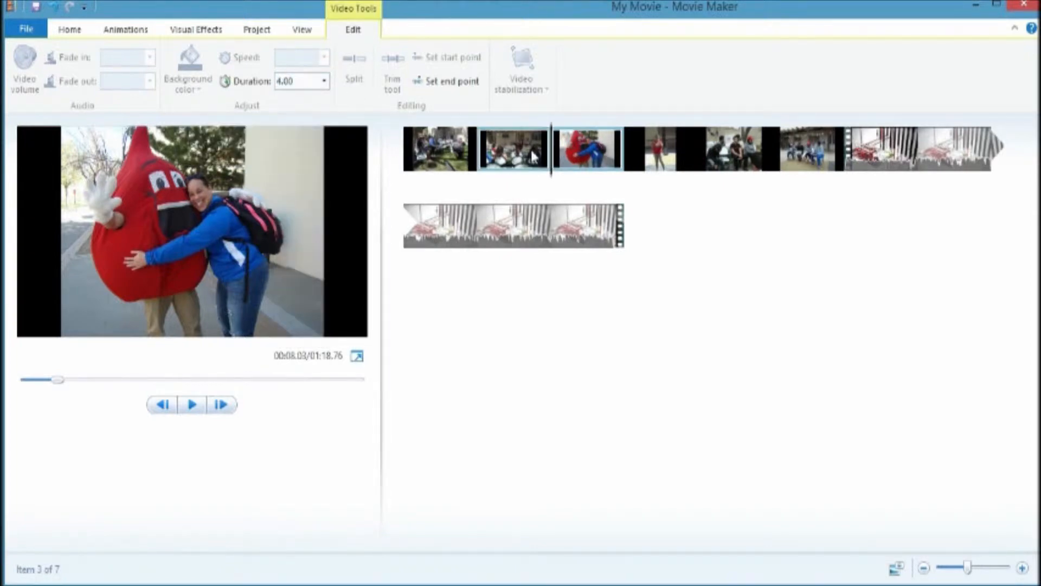
# Step: Select all six photos and set their duration to 4.00 seconds
pyautogui.press('Right')
pyautogui.press('Right')
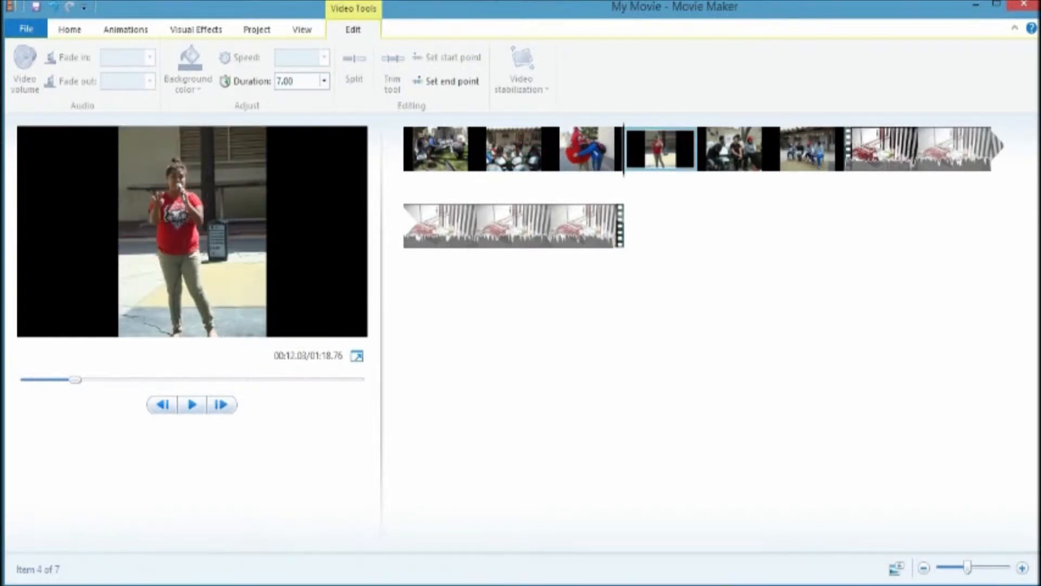
pyautogui.click(353, 27)
pyautogui.click(798, 163)
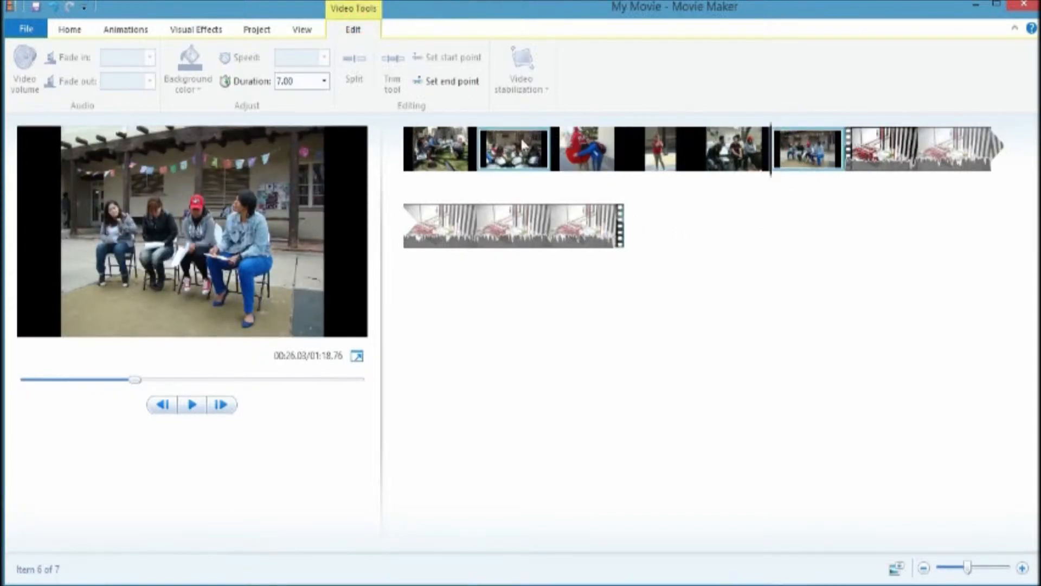
pyautogui.keyDown('shift'); pyautogui.click(453, 156); pyautogui.keyUp('shift')
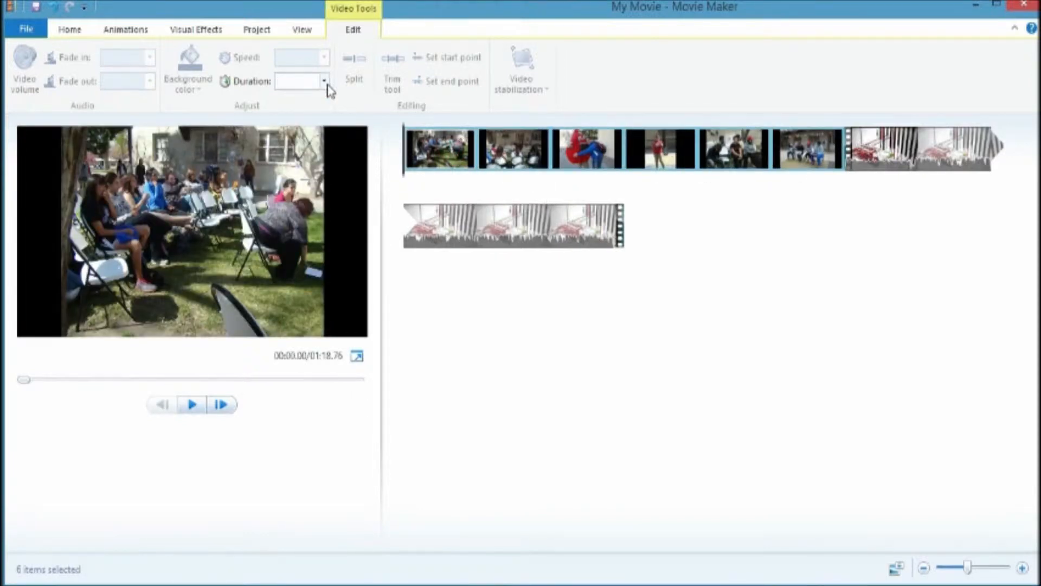
pyautogui.click(324, 80)
pyautogui.click(307, 141)
# Step: Play the preview and step through the first few photos on the storyboard
pyautogui.click(193, 404)
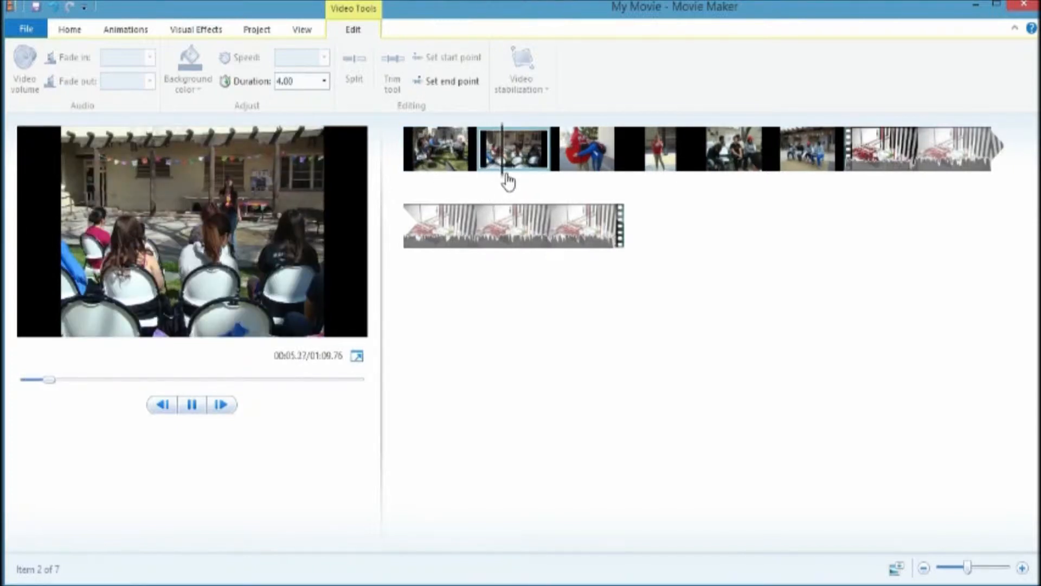
pyautogui.click(564, 183)
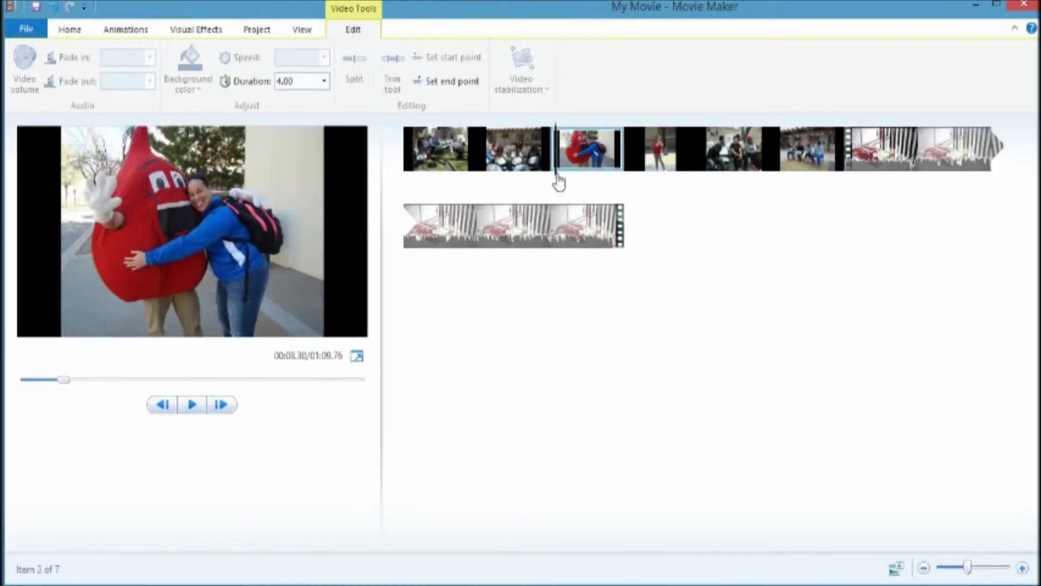
pyautogui.click(481, 187)
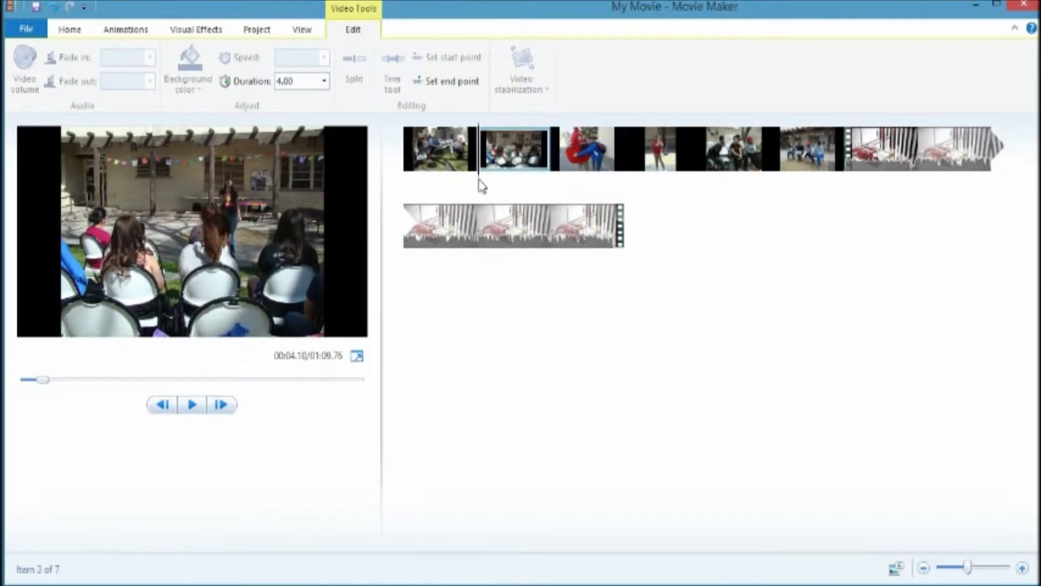
pyautogui.click(478, 185)
pyautogui.click(458, 148)
# Step: Apply the Blur – through black transition to the first photo
pyautogui.click(125, 28)
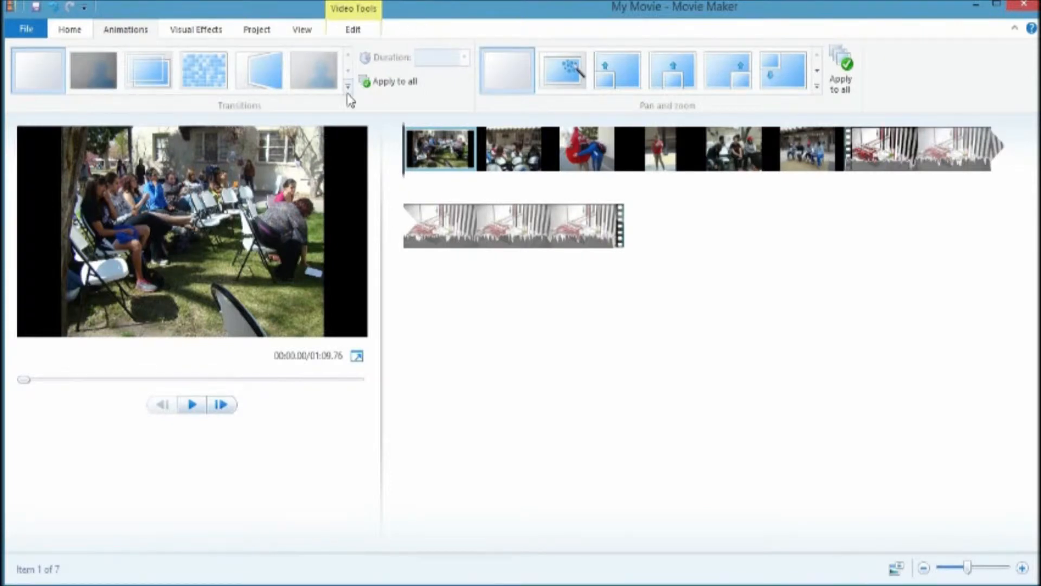
pyautogui.click(348, 87)
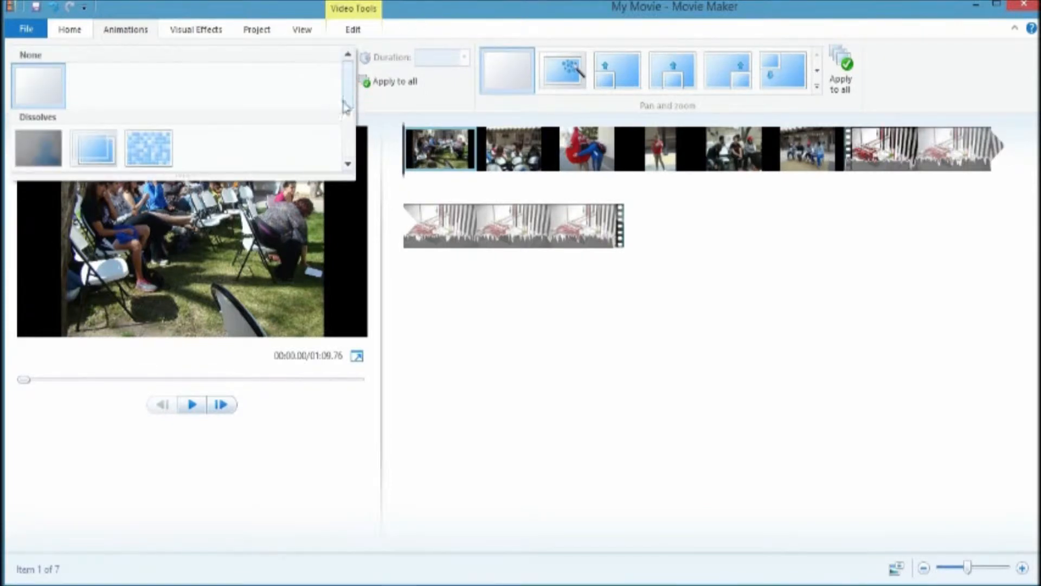
pyautogui.scroll(-2, 259, 136)
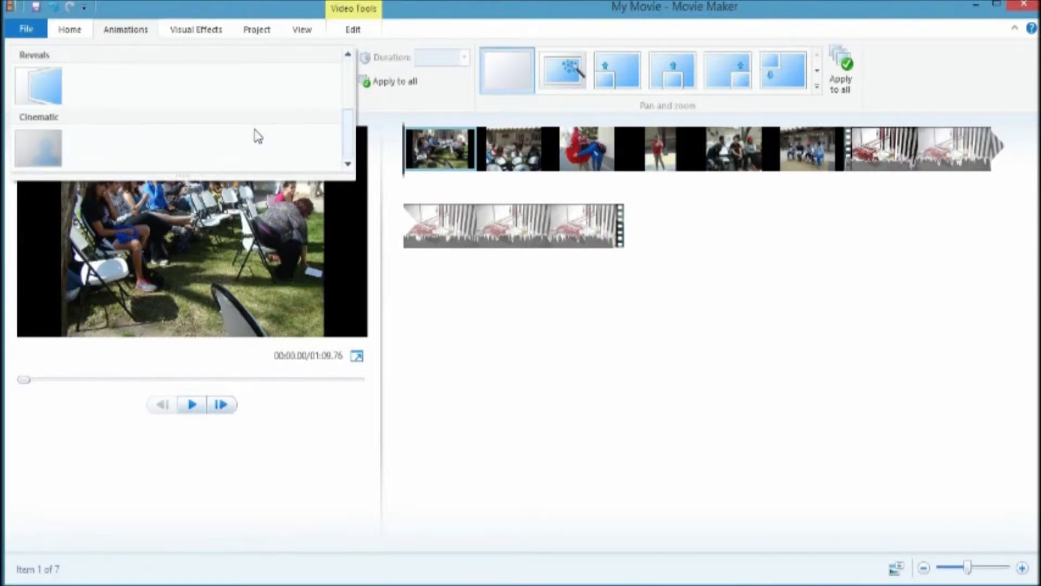
pyautogui.scroll(2, 271, 130)
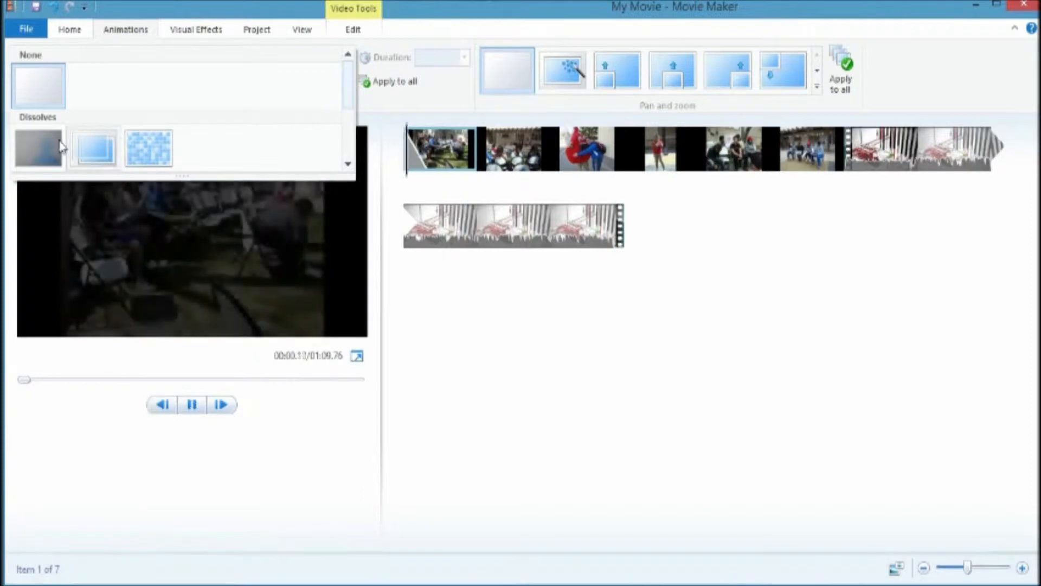
pyautogui.click(46, 142)
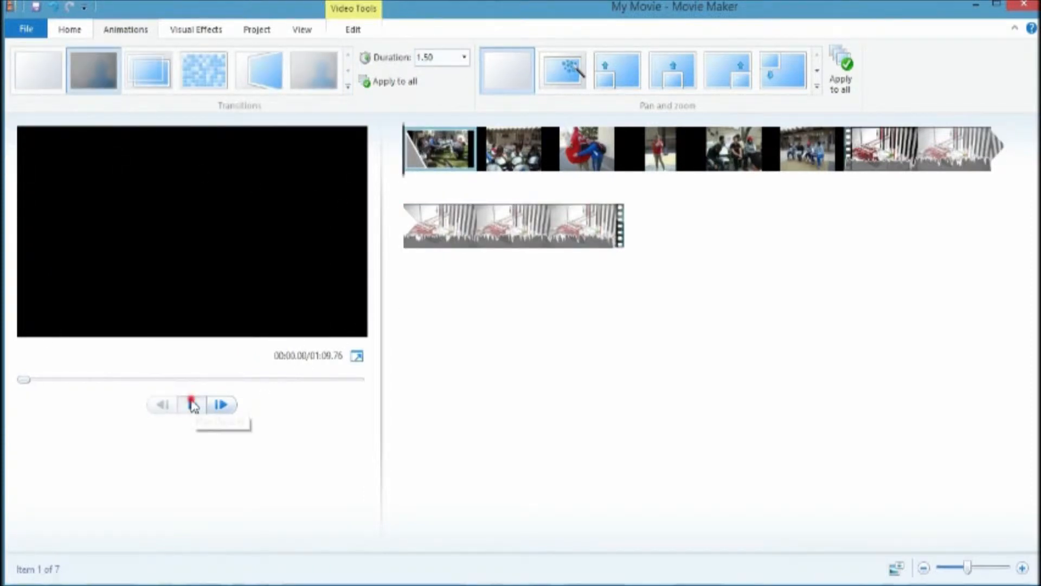
# Step: Apply a dissolve transition to the second photo and then apply it to all clips
pyautogui.click(514, 157)
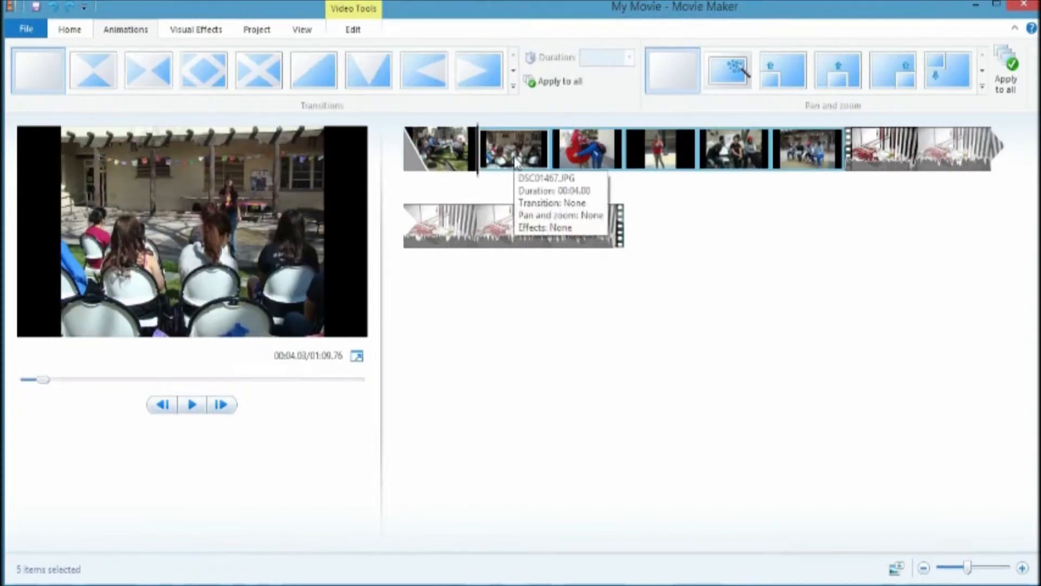
pyautogui.click(513, 86)
pyautogui.scroll(-3, 429, 111)
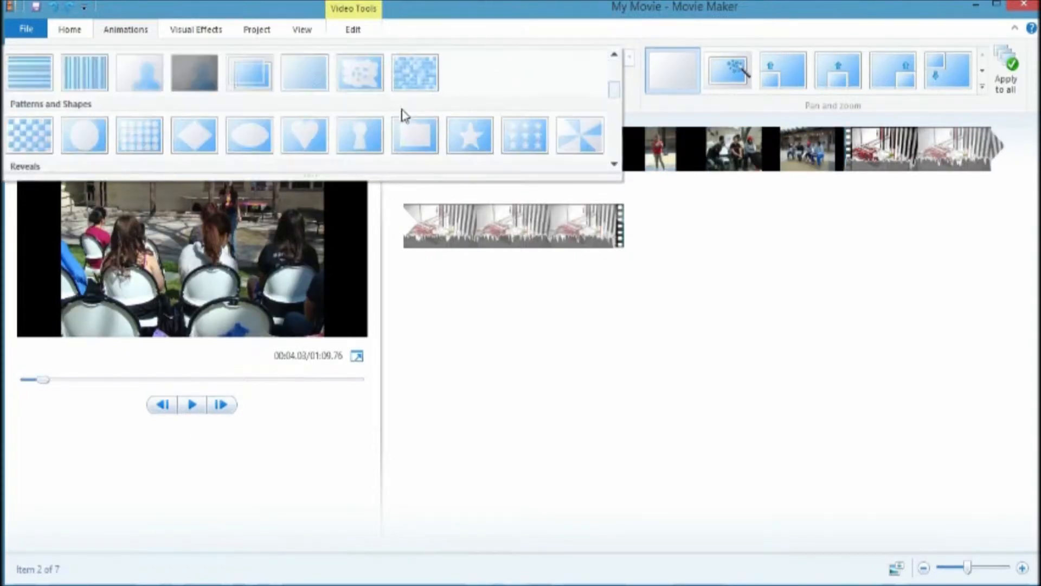
pyautogui.click(129, 76)
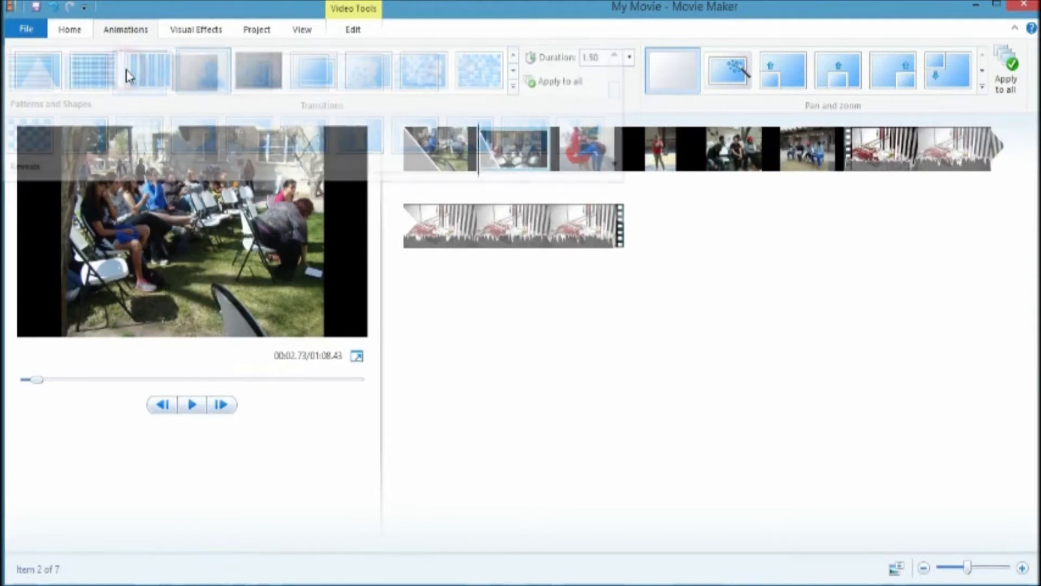
pyautogui.click(558, 82)
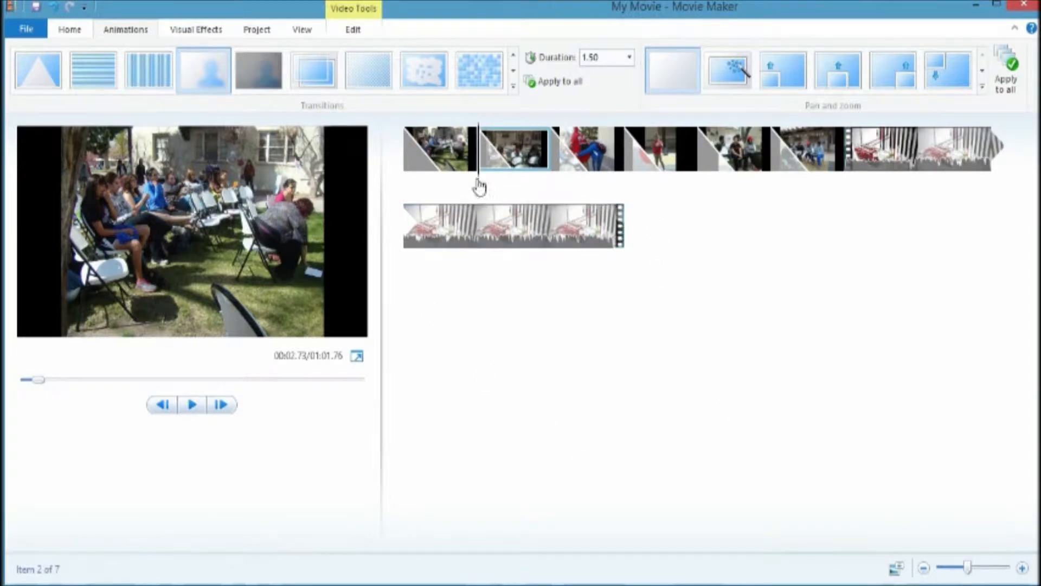
# Step: Set the video clip's transition to None
pyautogui.moveTo(484, 182); pyautogui.dragTo(874, 187)
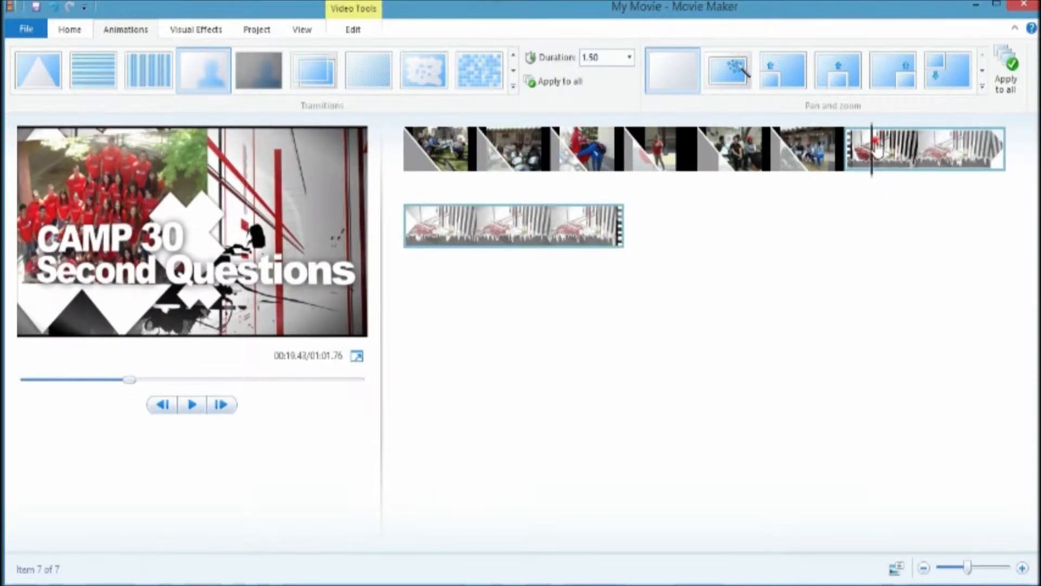
pyautogui.click(513, 86)
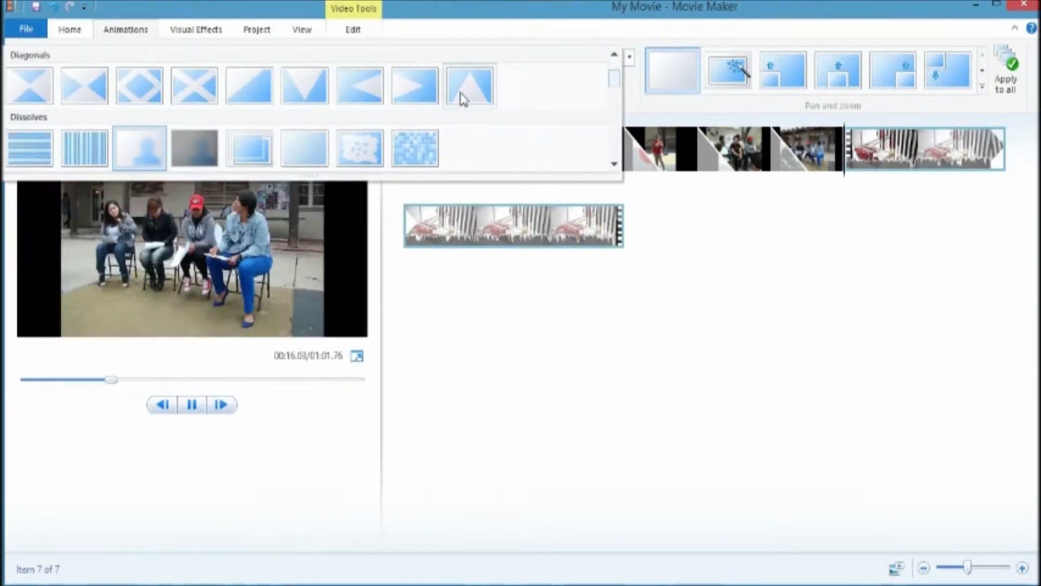
pyautogui.scroll(3, 491, 120)
pyautogui.click(30, 86)
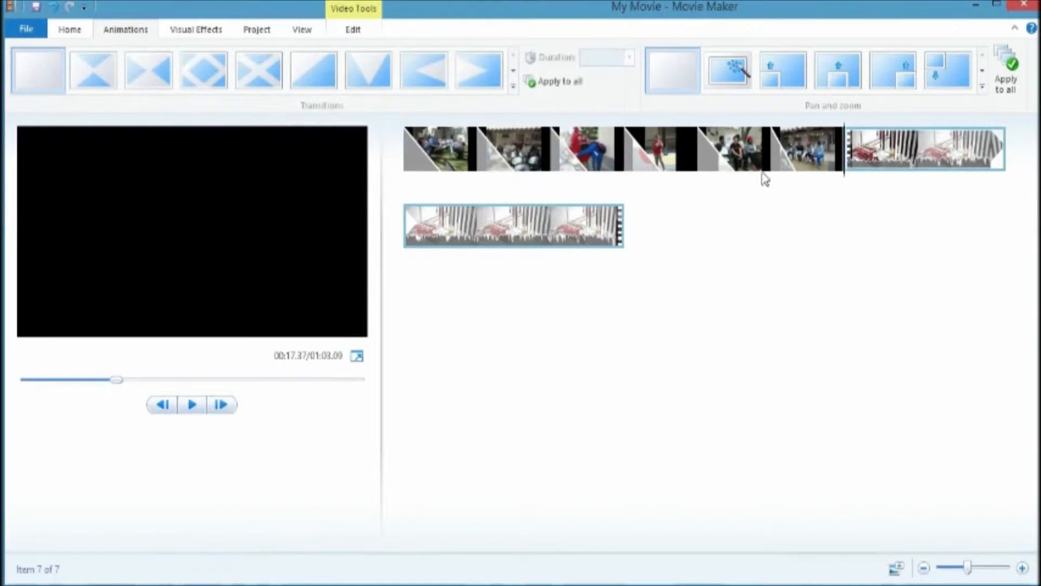
# Step: Preview the transitions along the storyboard
pyautogui.press('space')
pyautogui.click(860, 186)
pyautogui.click(389, 198)
pyautogui.click(452, 195)
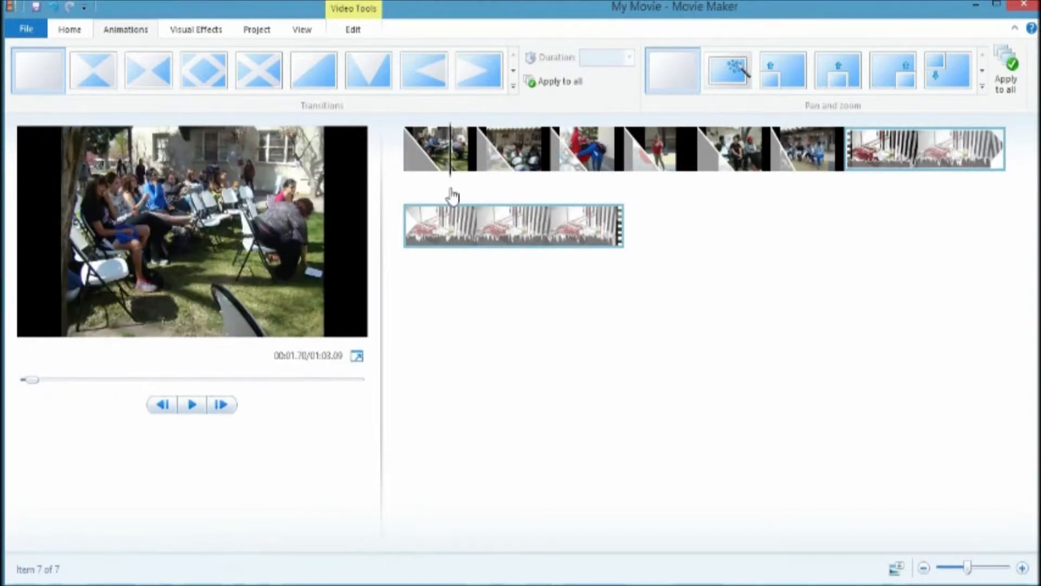
# Step: Apply Automatic pan and zoom to the first photo and then apply it to all clips
pyautogui.click(461, 166)
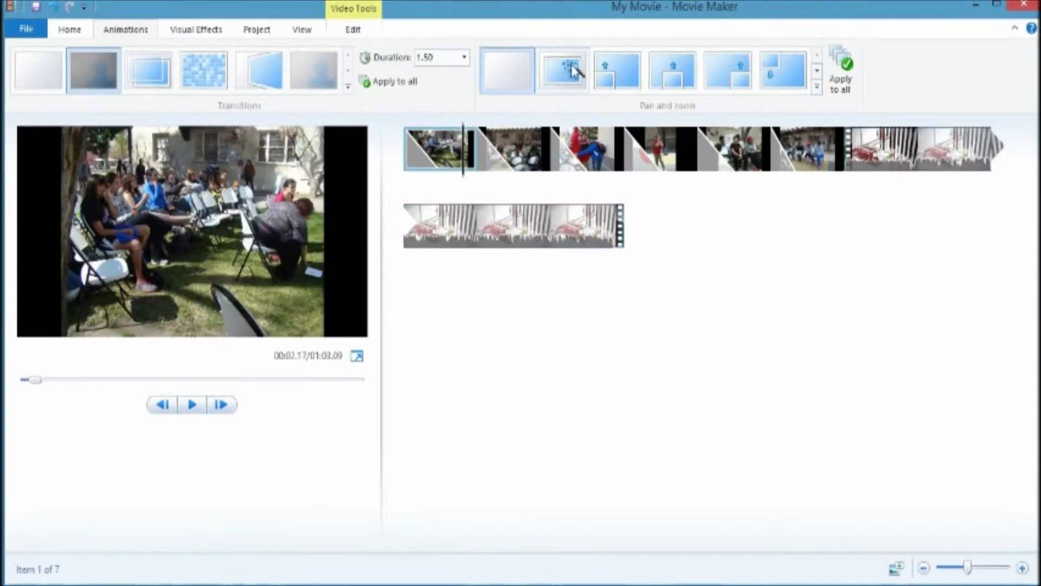
pyautogui.click(574, 71)
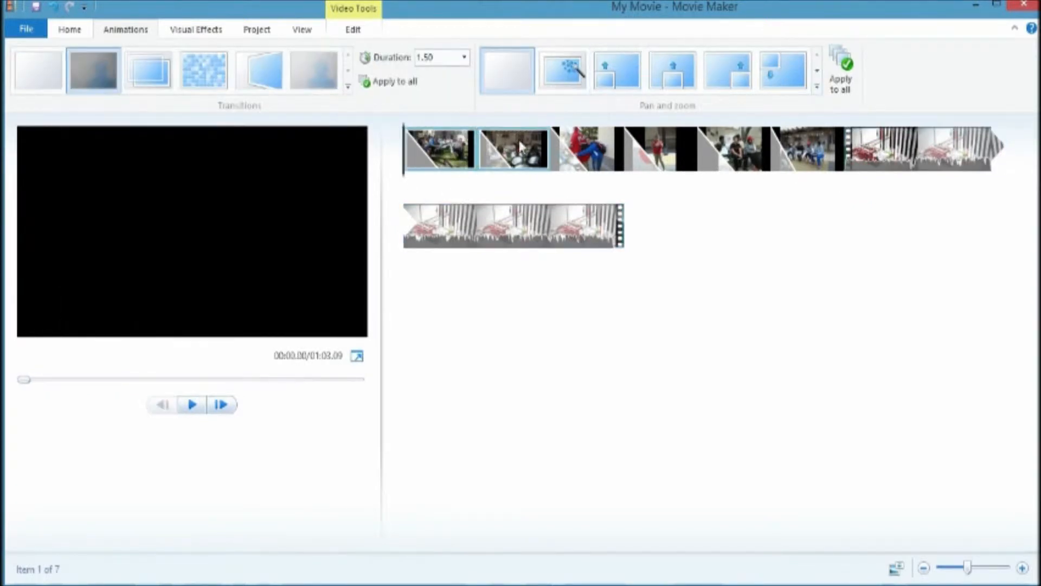
pyautogui.click(578, 69)
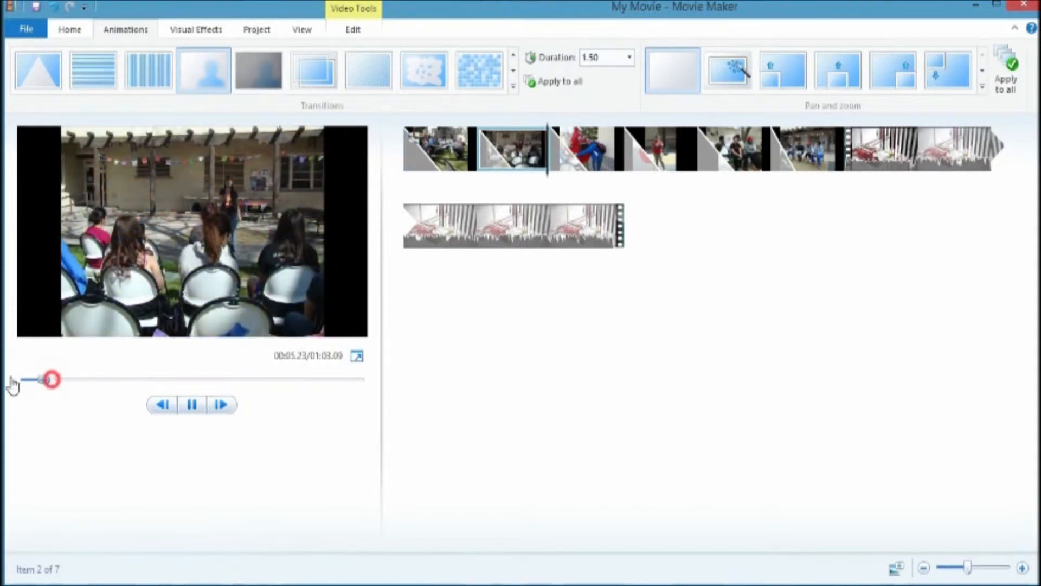
pyautogui.moveTo(51, 379); pyautogui.dragTo(24, 380)
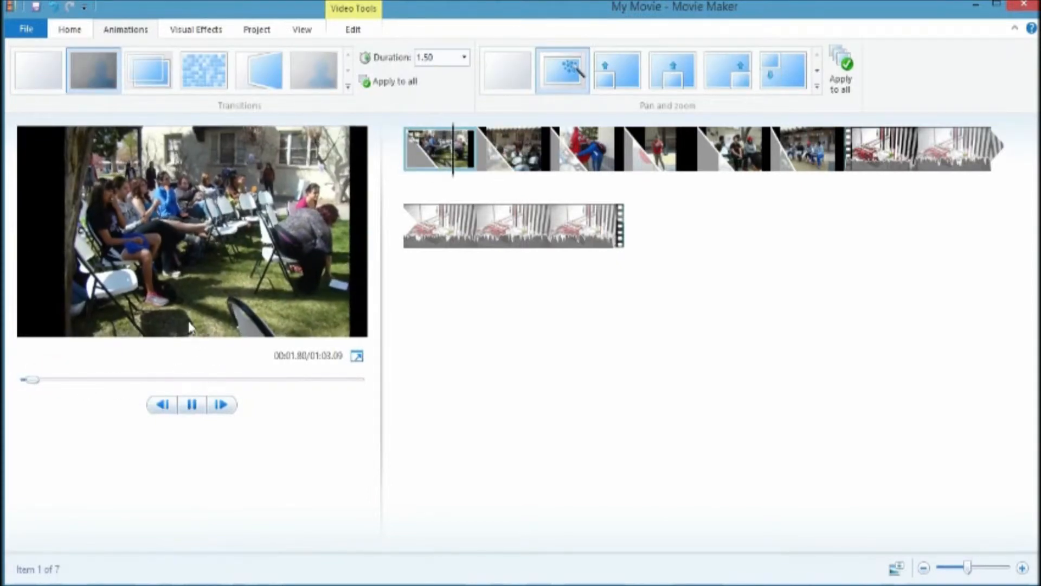
pyautogui.click(194, 406)
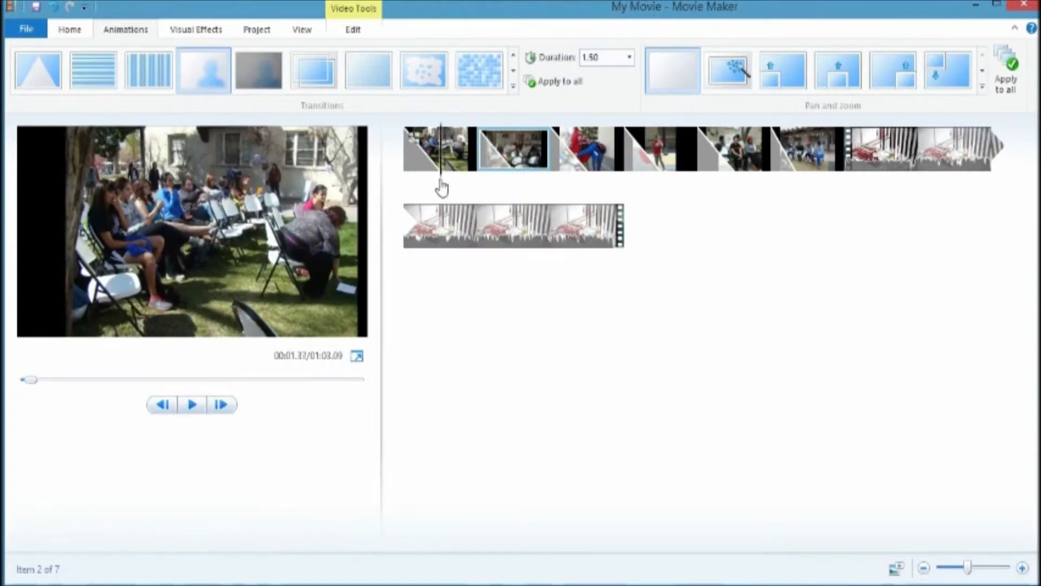
pyautogui.click(429, 182)
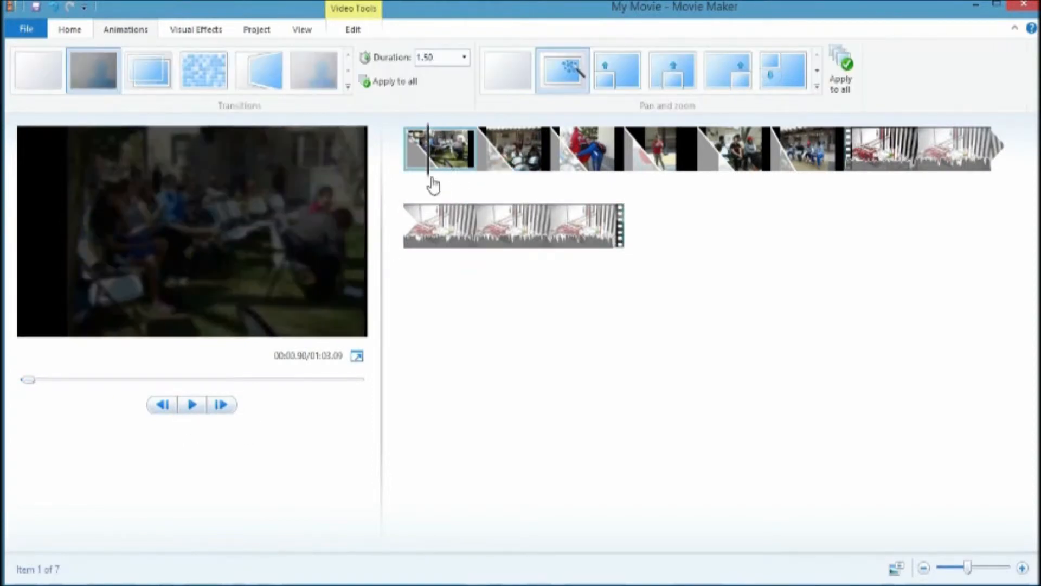
pyautogui.click(842, 87)
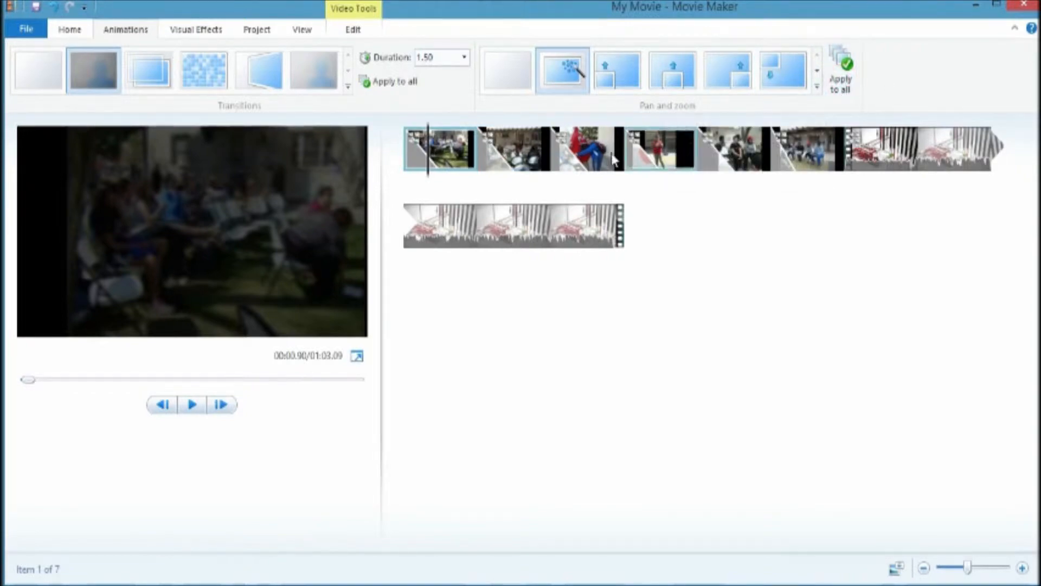
# Step: Set the video clip's pan and zoom effect to None
pyautogui.click(194, 406)
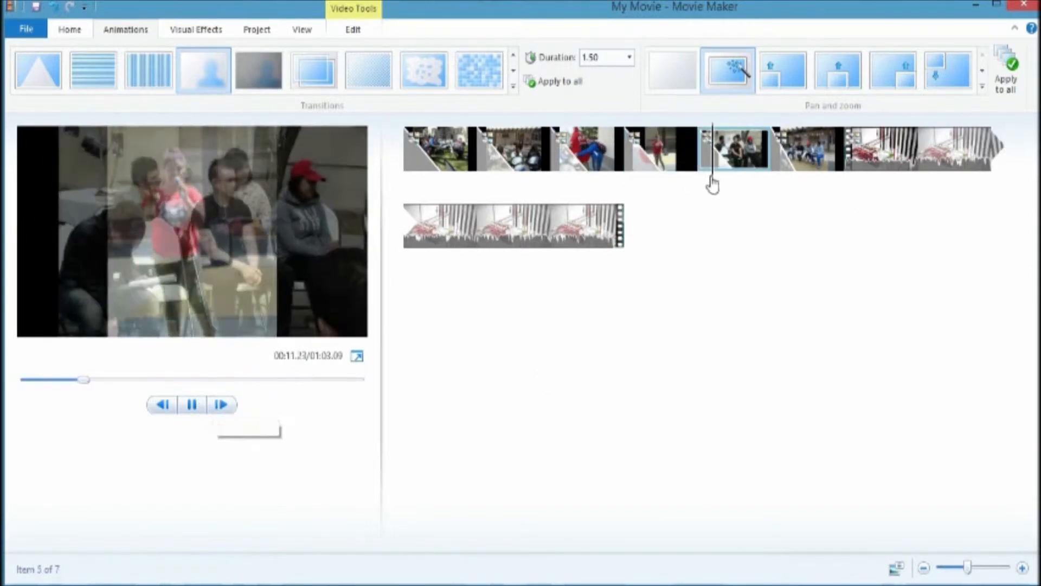
pyautogui.click(861, 157)
pyautogui.click(193, 405)
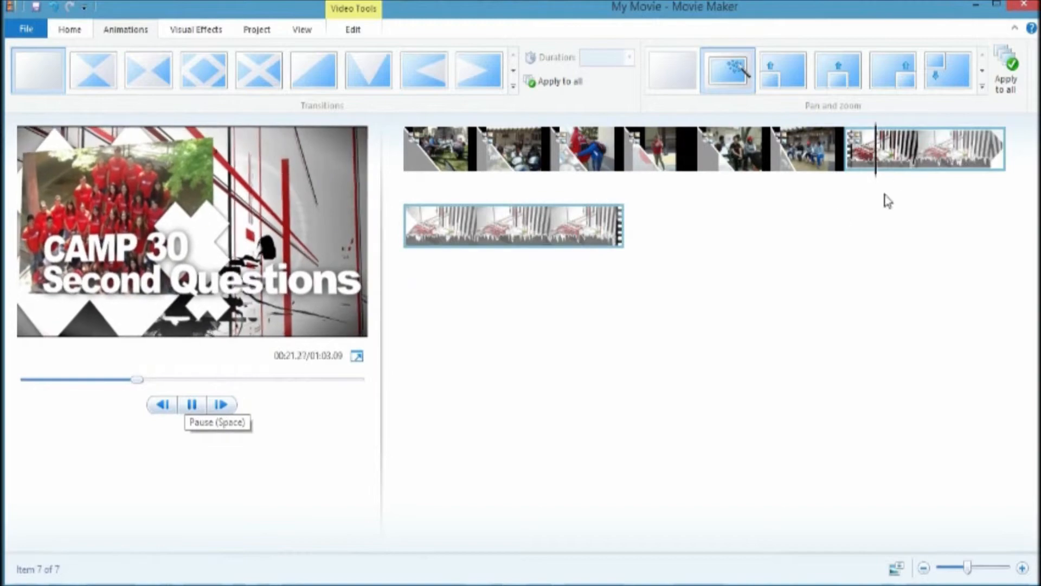
pyautogui.click(889, 176)
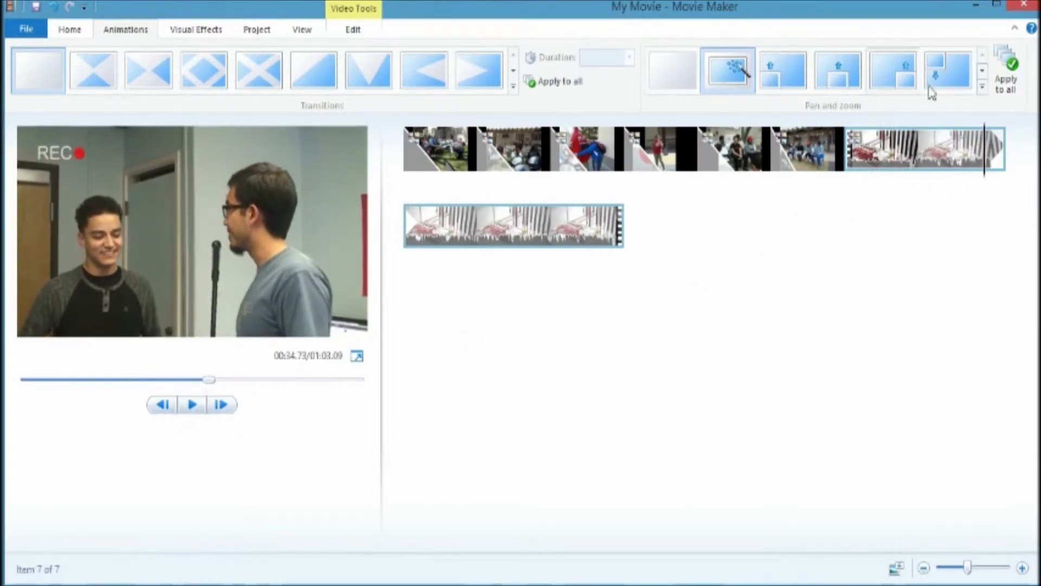
pyautogui.click(693, 82)
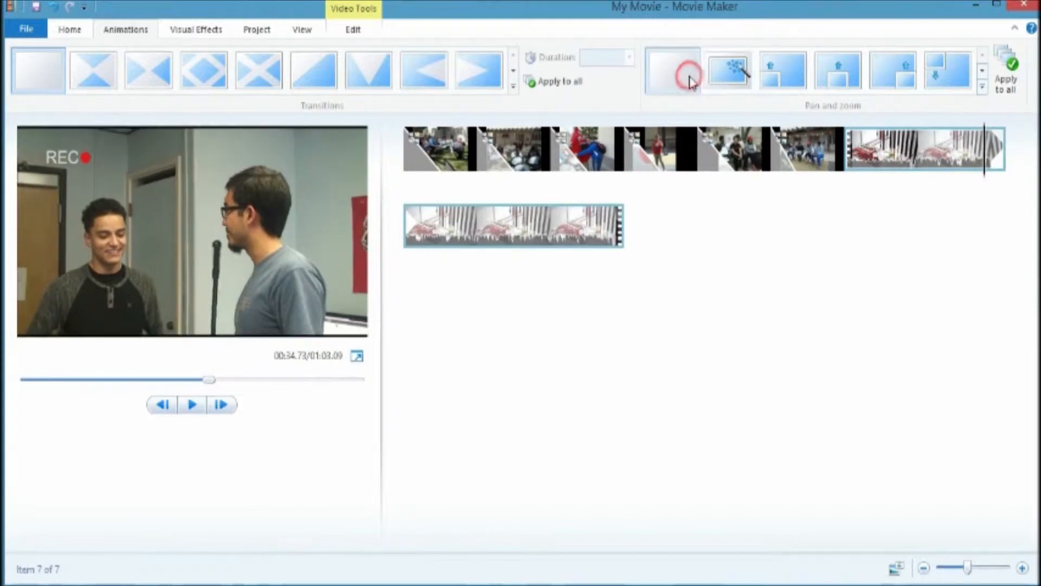
pyautogui.click(840, 174)
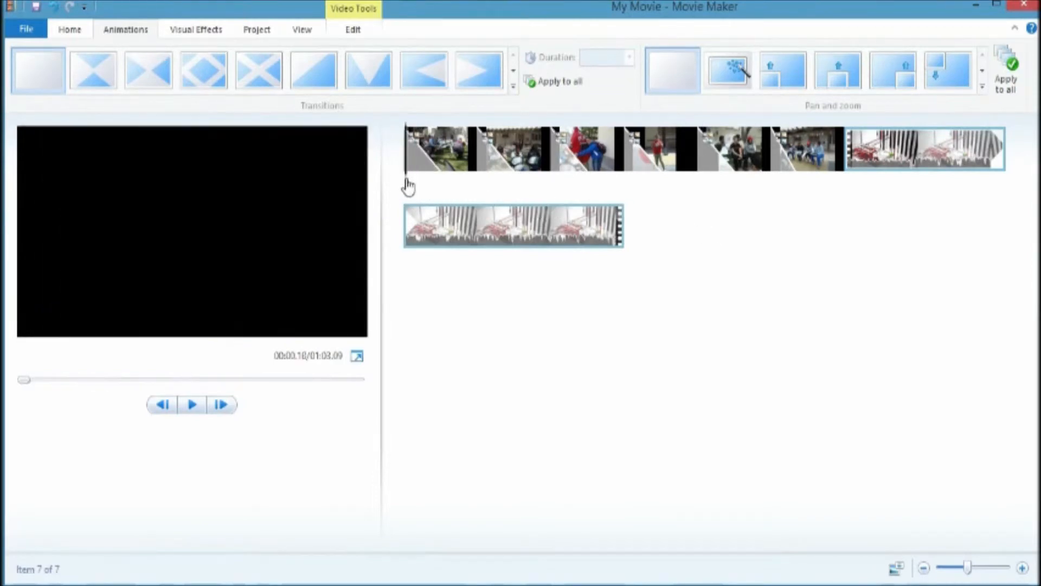
# Step: Add a music track from the Music folder as background music starting at the first clip, and stop the preview
pyautogui.click(408, 185)
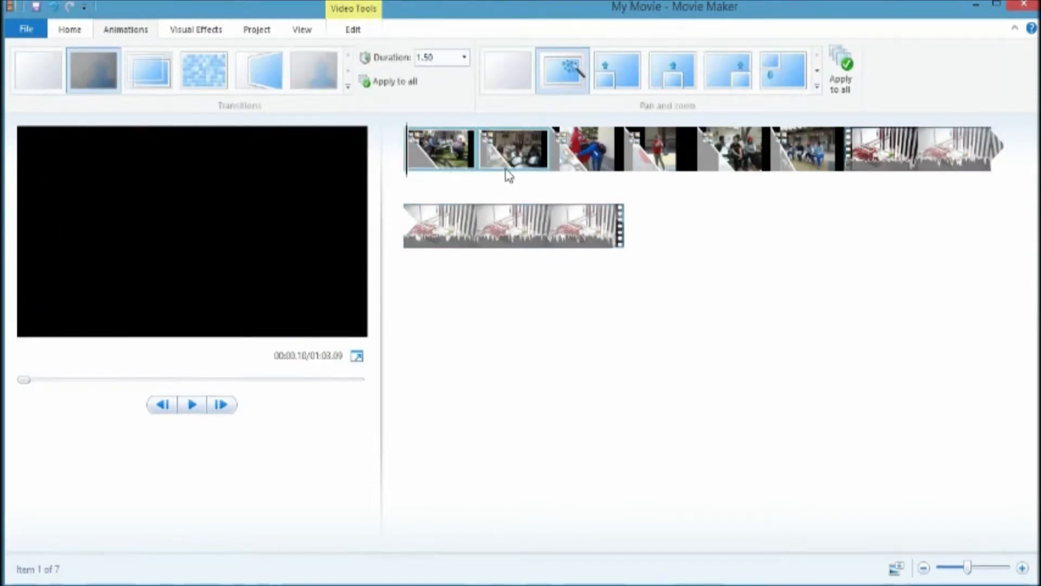
pyautogui.click(434, 162)
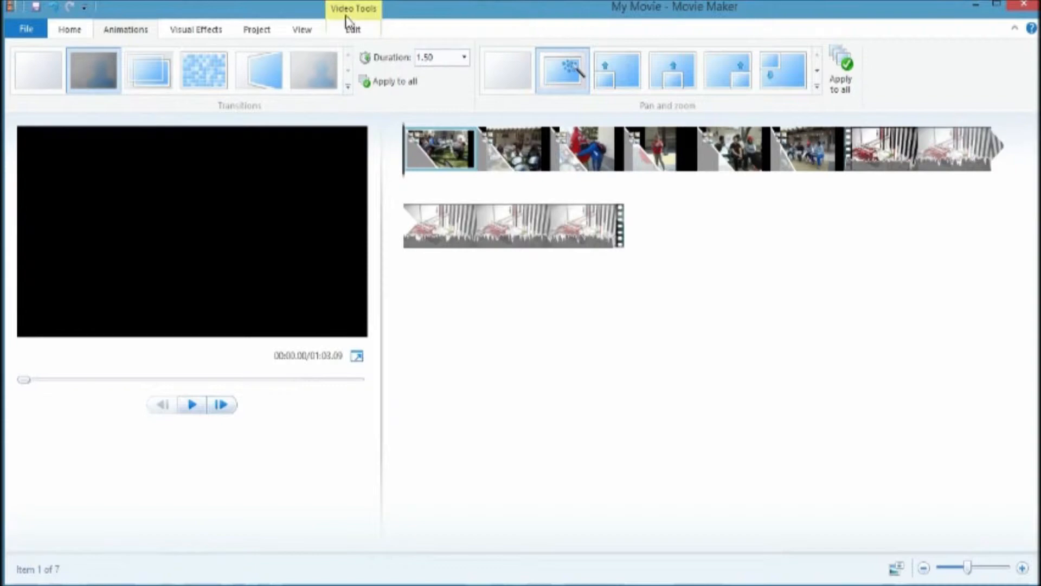
pyautogui.click(74, 30)
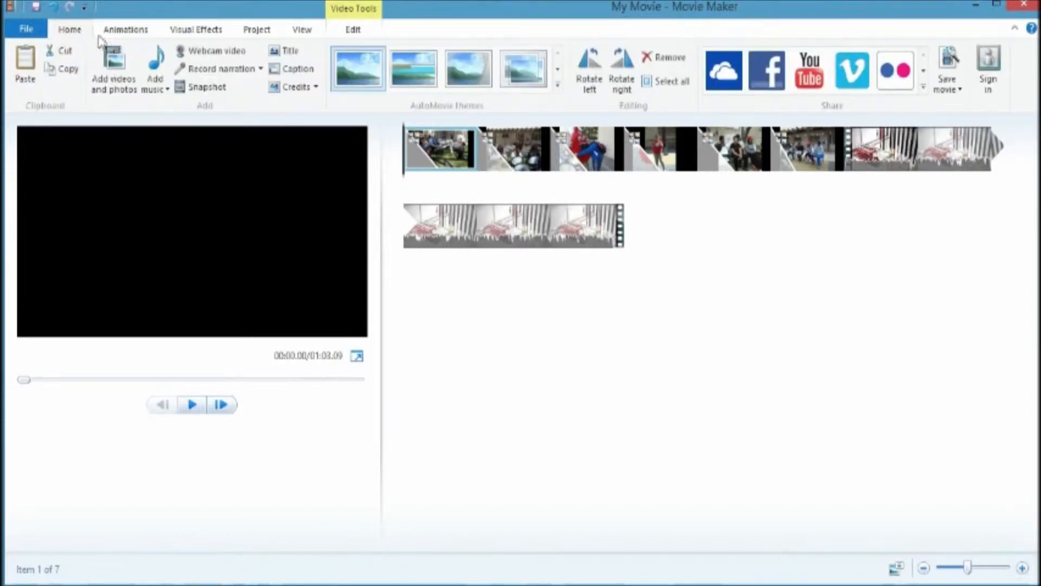
pyautogui.click(167, 91)
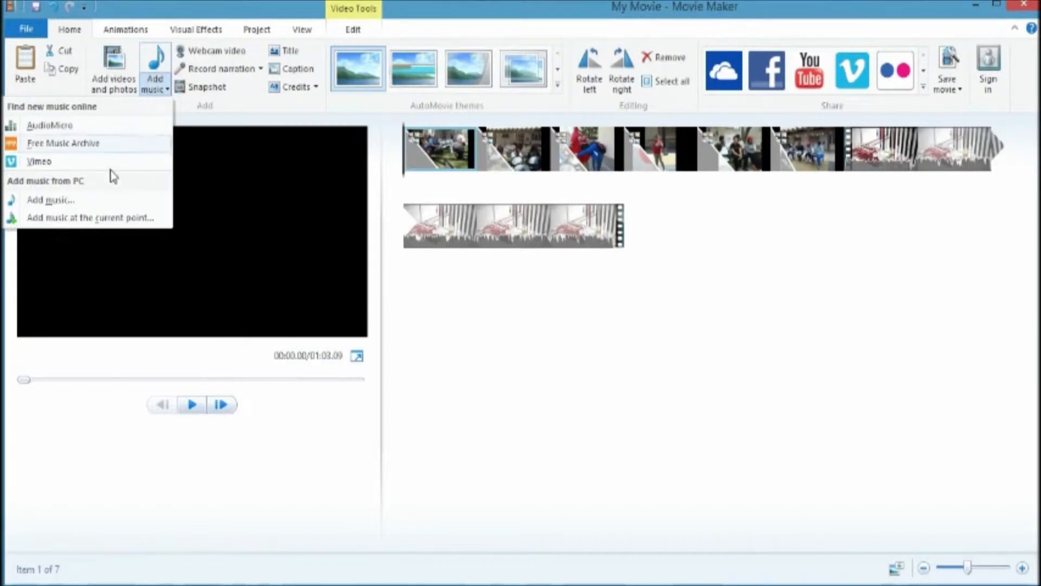
pyautogui.click(102, 201)
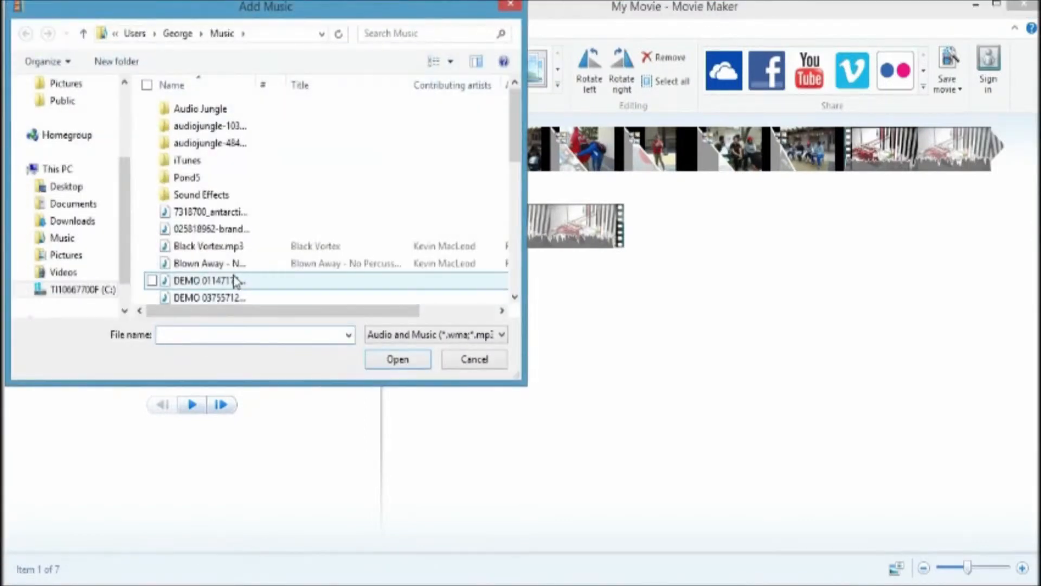
pyautogui.click(234, 279)
pyautogui.scroll(-4, 230, 255)
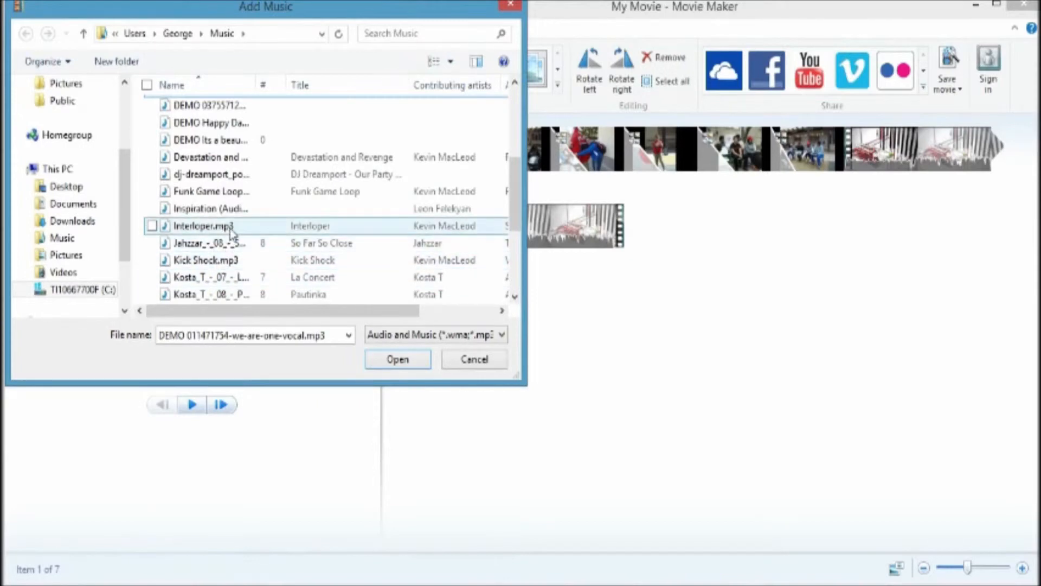
pyautogui.doubleClick(233, 192)
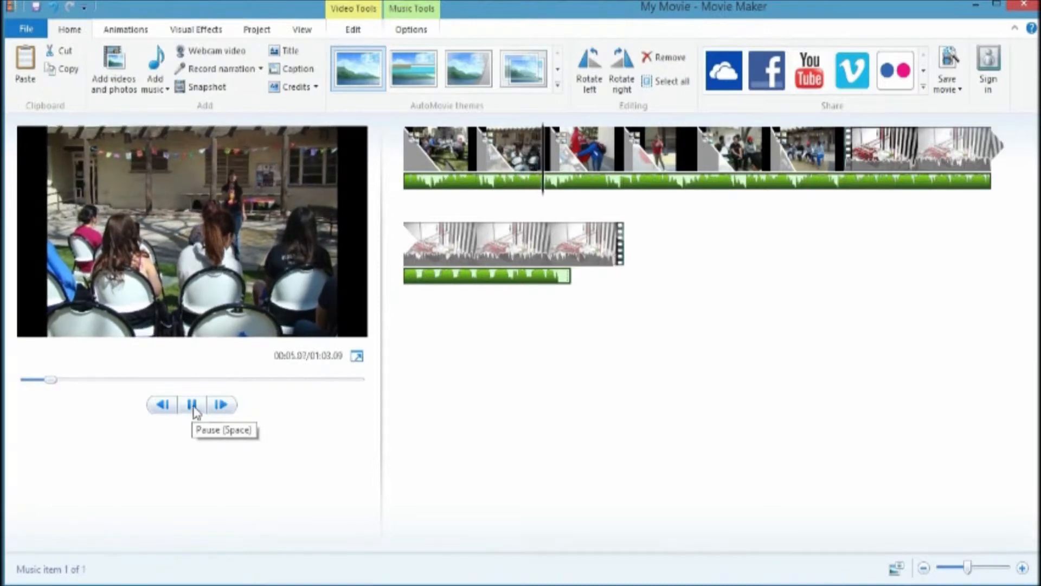
pyautogui.click(192, 406)
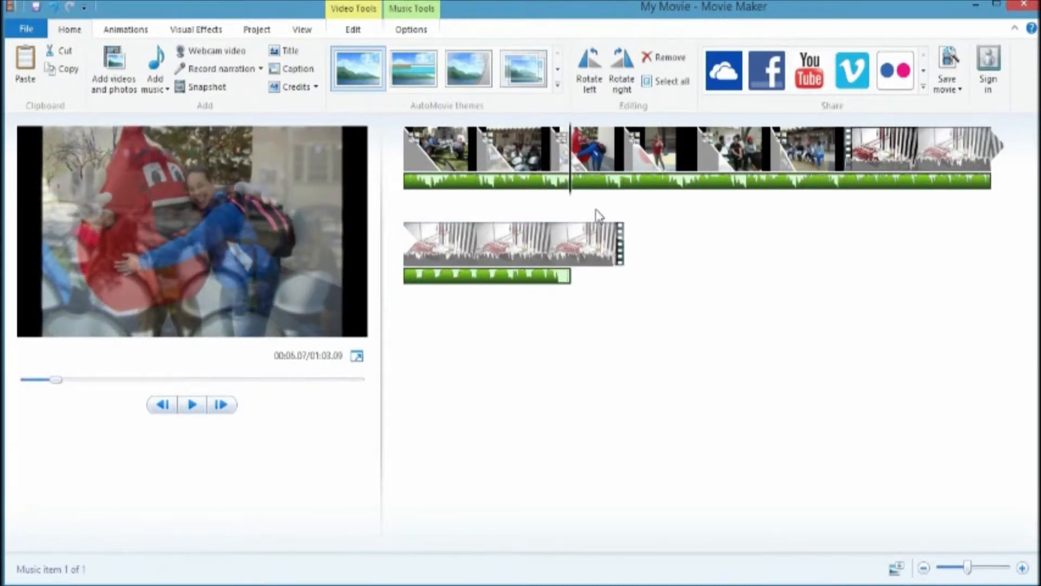
pyautogui.click(623, 194)
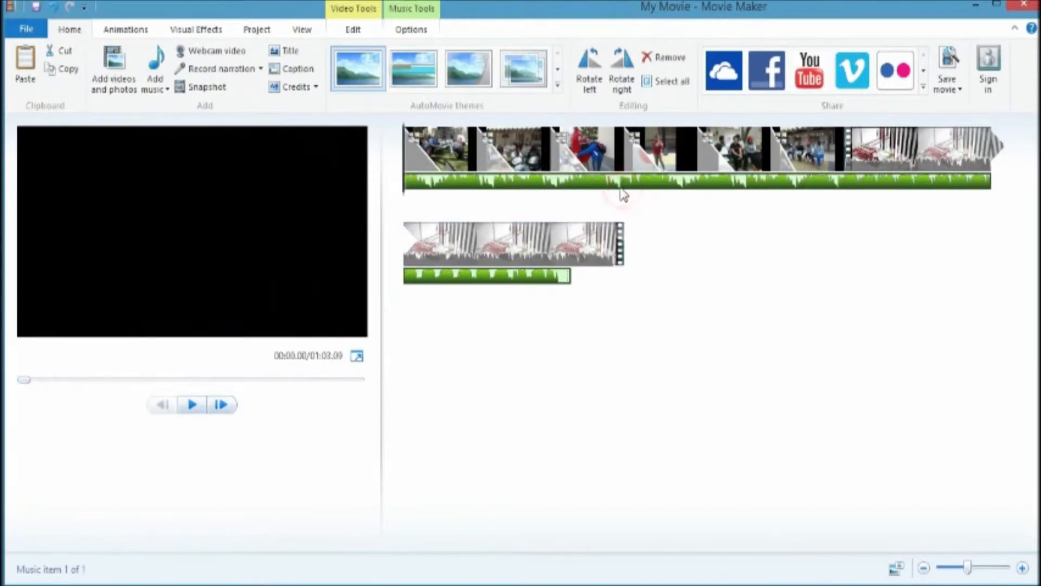
pyautogui.click(396, 24)
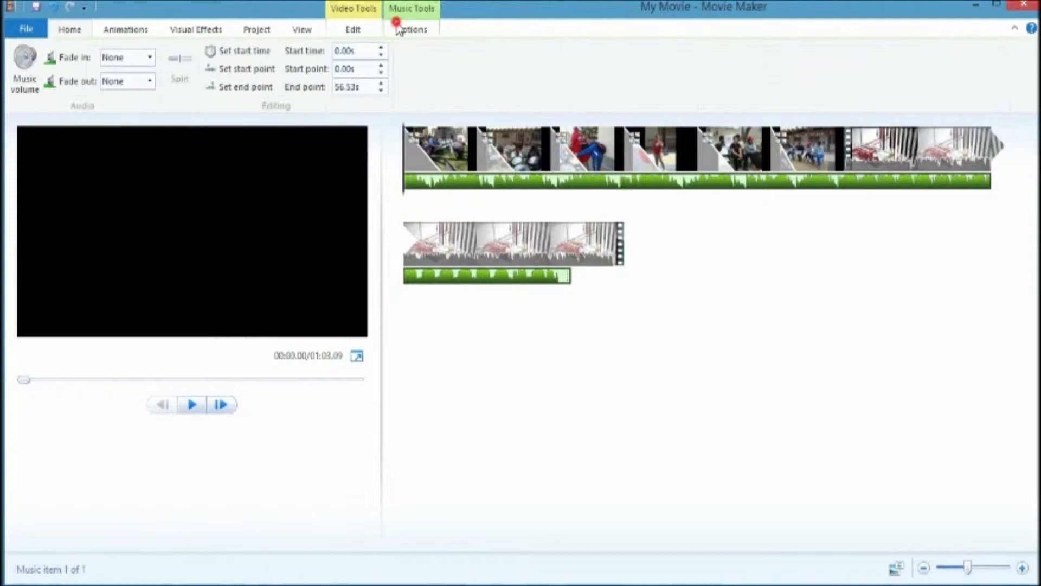
pyautogui.click(147, 58)
pyautogui.click(151, 58)
pyautogui.click(150, 58)
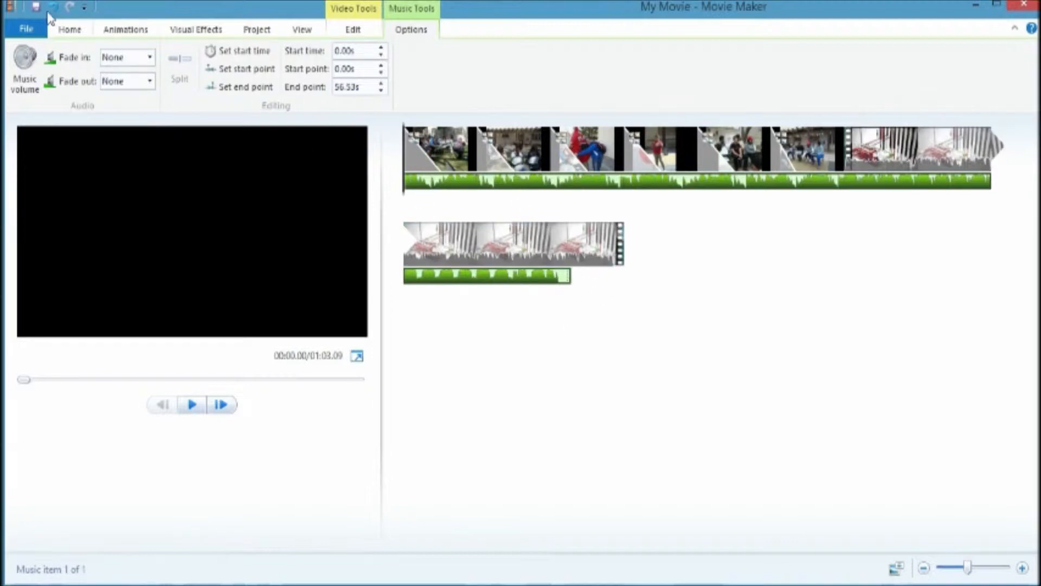
pyautogui.click(56, 30)
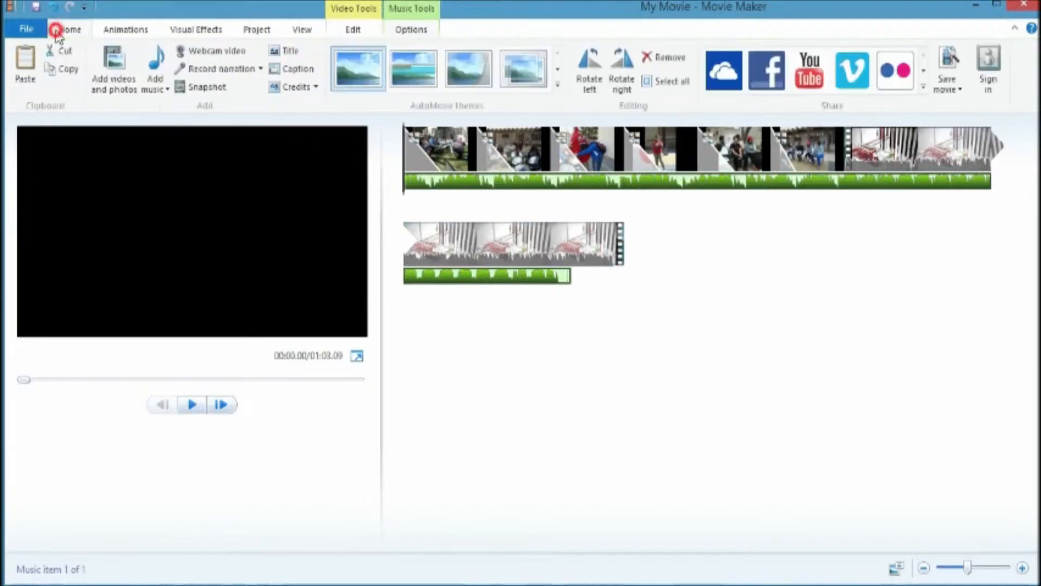
# Step: Add Lost Frontier.mp3 as a second music track at the end of the movie and preview it
pyautogui.click(155, 92)
pyautogui.click(56, 199)
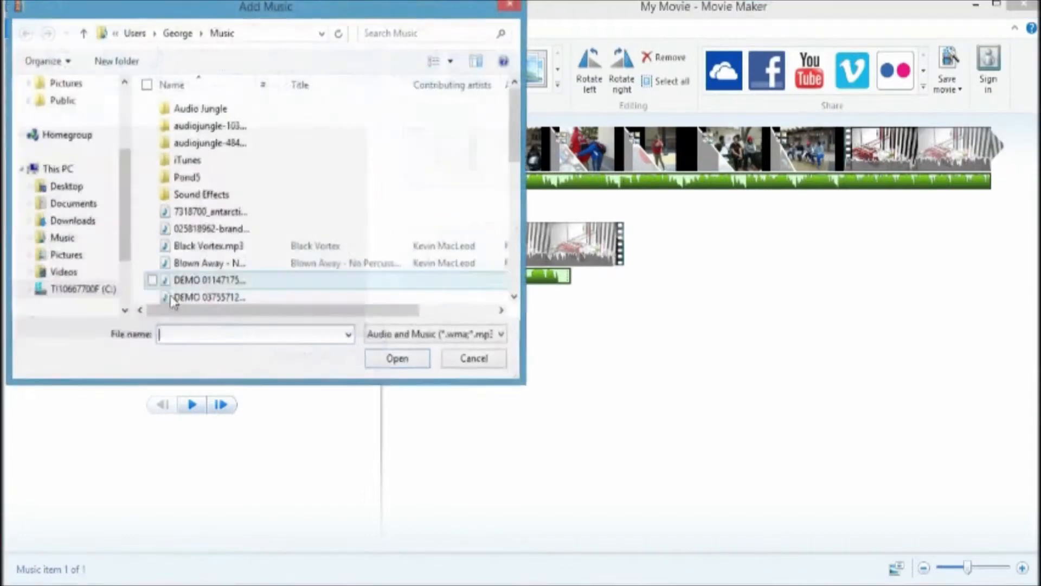
pyautogui.click(198, 283)
pyautogui.scroll(-4, 198, 277)
pyautogui.scroll(-1, 237, 279)
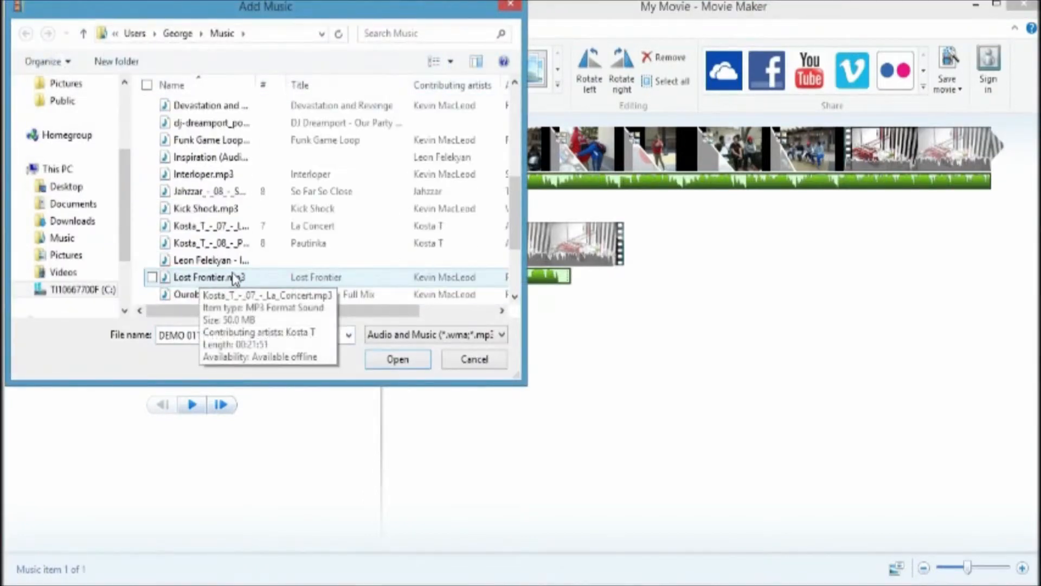
pyautogui.scroll(-1, 236, 272)
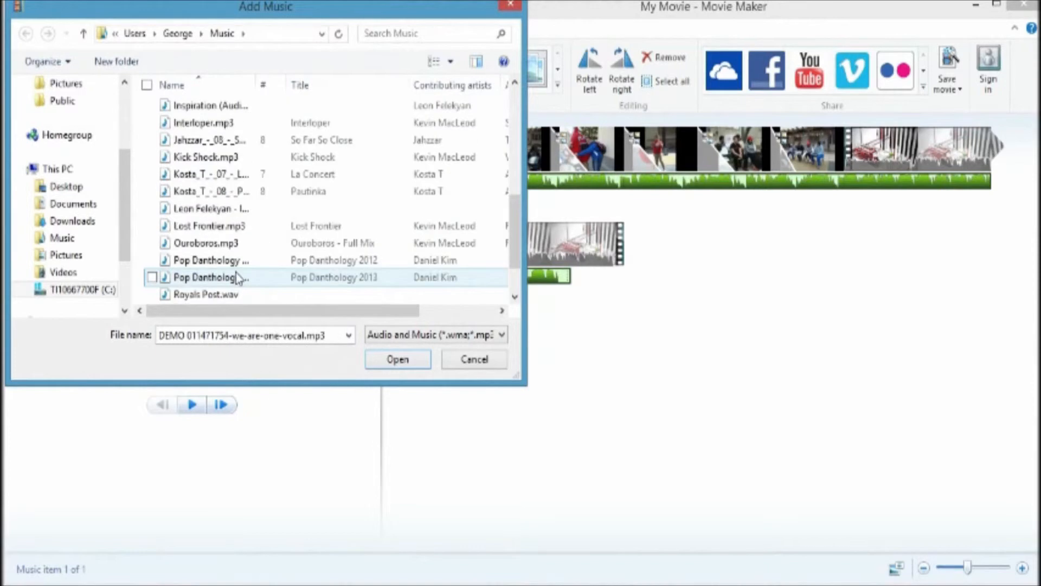
pyautogui.doubleClick(220, 228)
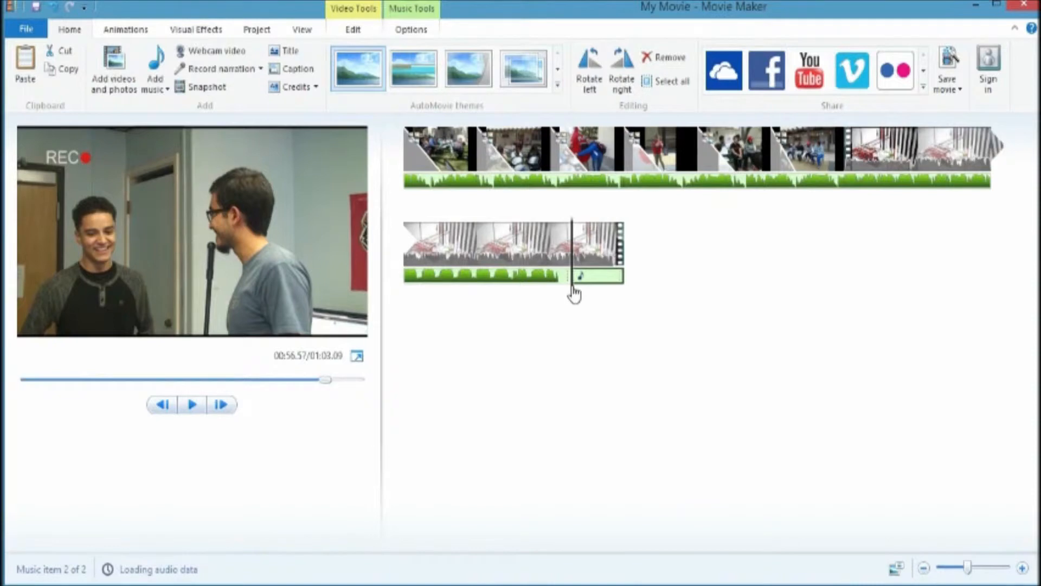
pyautogui.moveTo(573, 288)
pyautogui.mouseDown()
pyautogui.moveTo(585, 293)
pyautogui.moveTo(555, 291)
pyautogui.mouseUp()
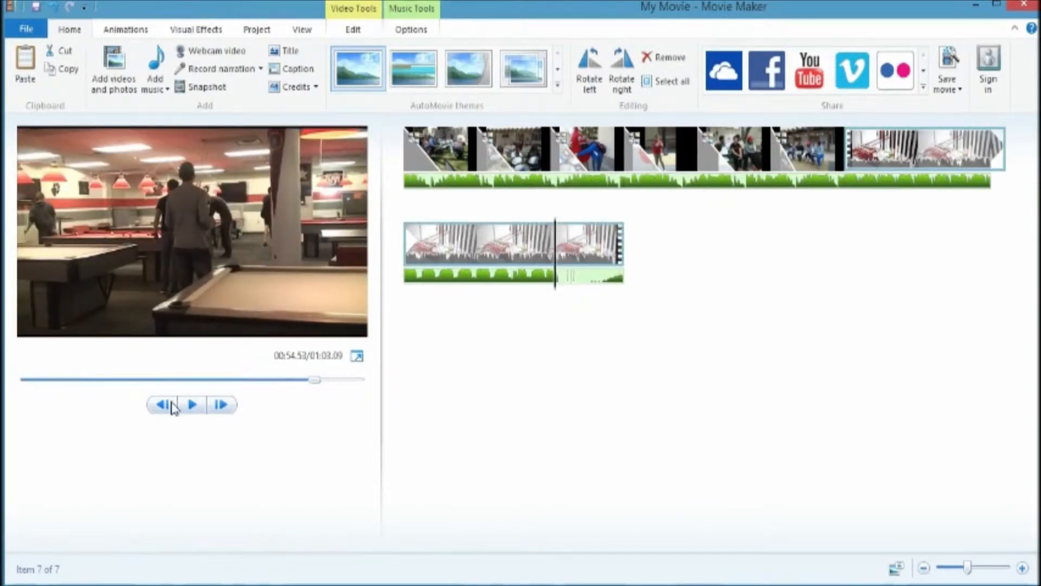
pyautogui.click(188, 405)
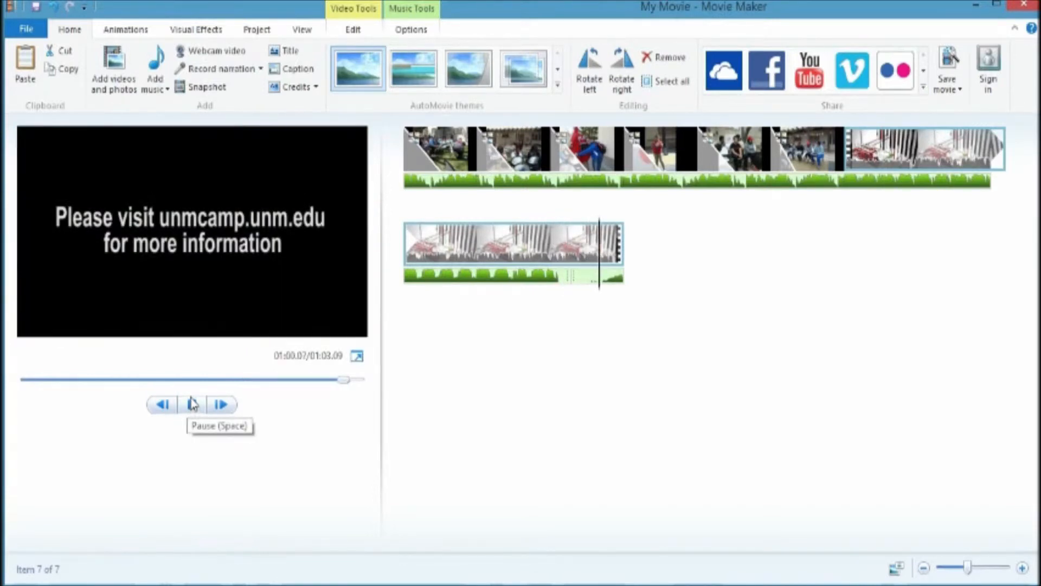
# Step: Preview the ending of the movie and inspect the video clip's volume setting
pyautogui.click(578, 253)
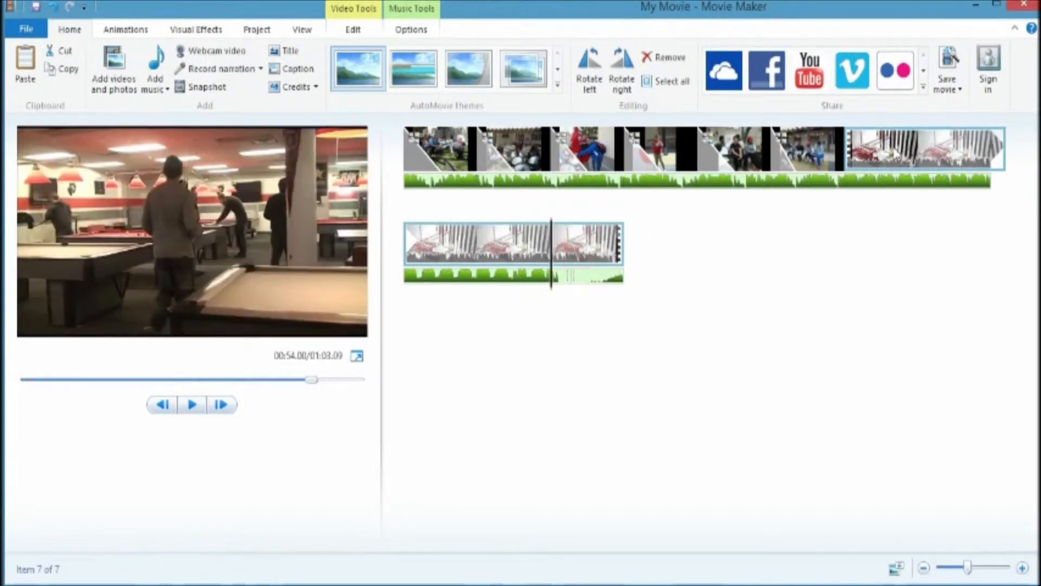
pyautogui.click(896, 174)
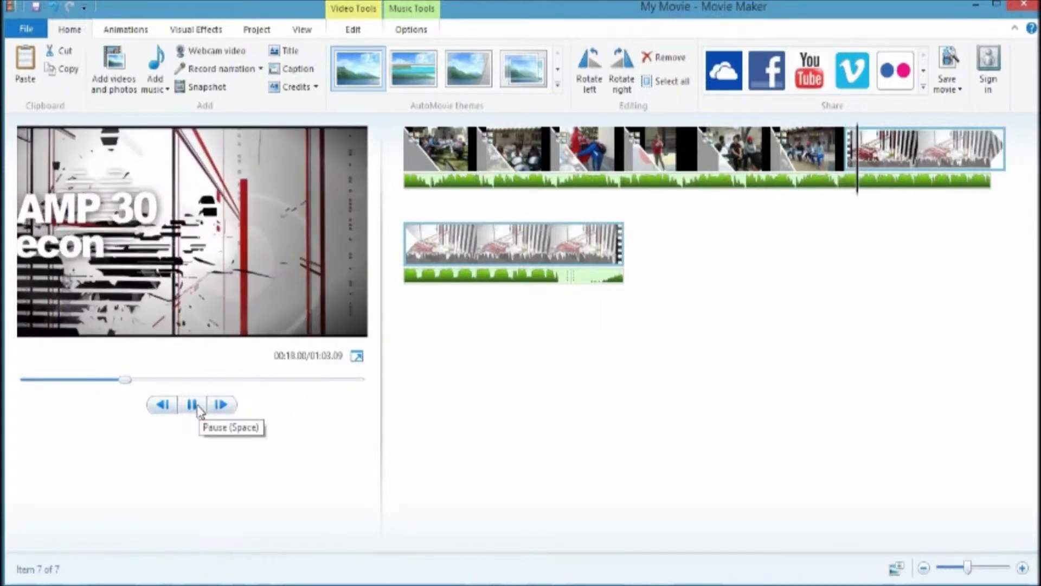
pyautogui.click(196, 404)
pyautogui.doubleClick(911, 144)
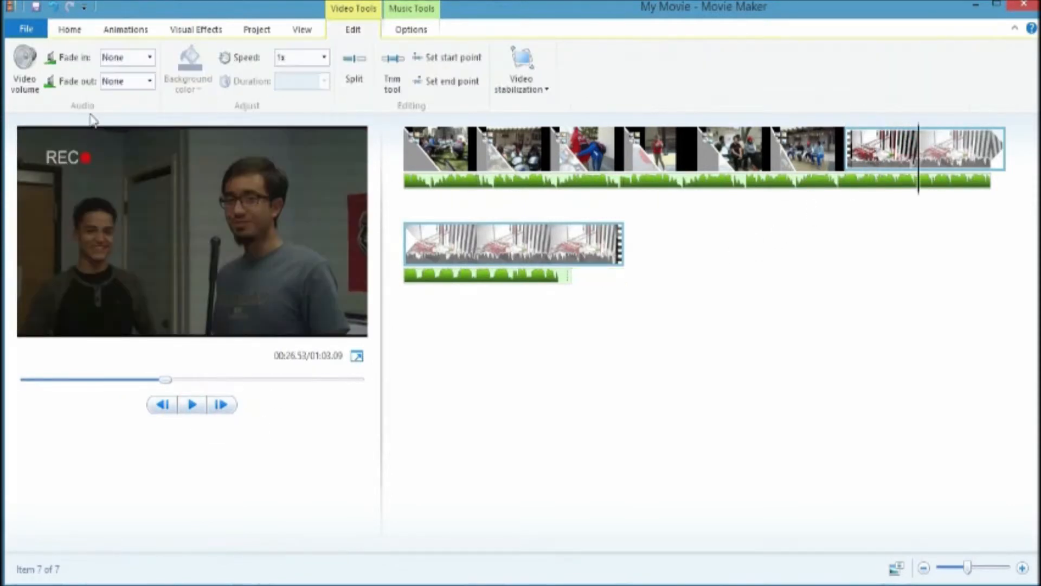
pyautogui.click(24, 92)
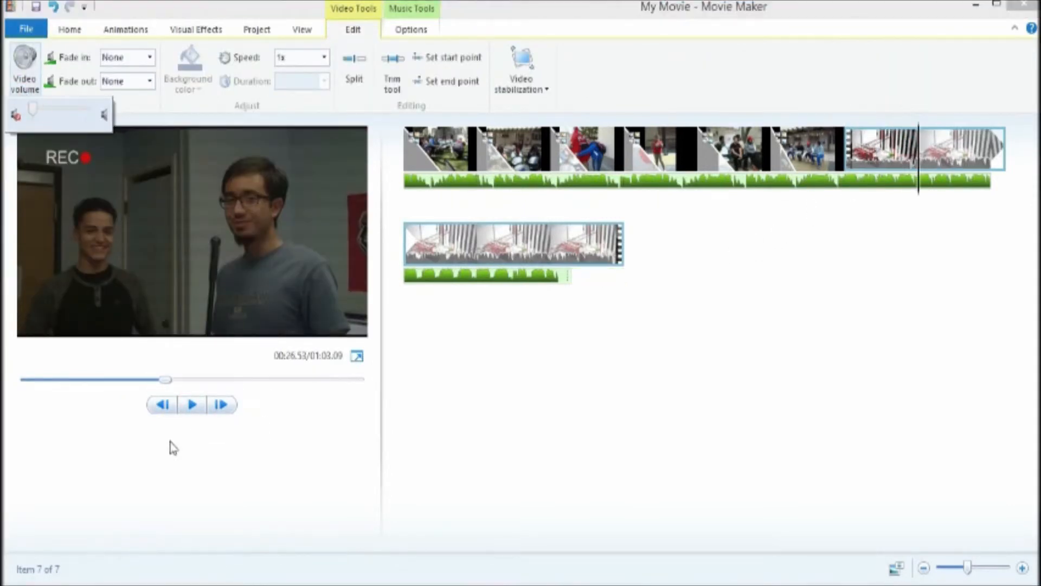
pyautogui.click(190, 404)
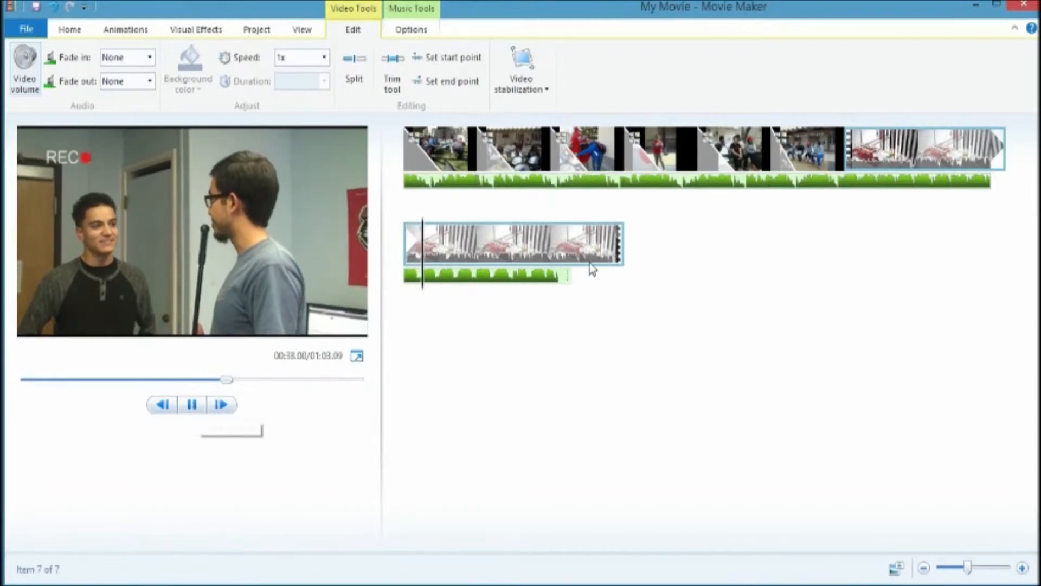
pyautogui.click(561, 259)
pyautogui.click(189, 407)
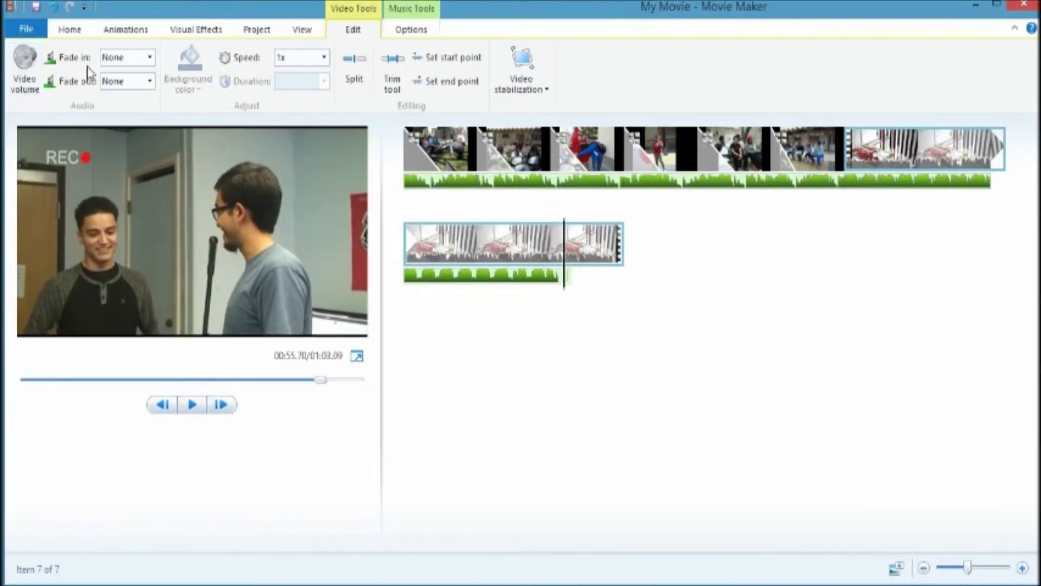
# Step: Add Ouroboros.mp3 from the Music folder as a second music track at the end of the movie
pyautogui.click(76, 30)
pyautogui.click(165, 84)
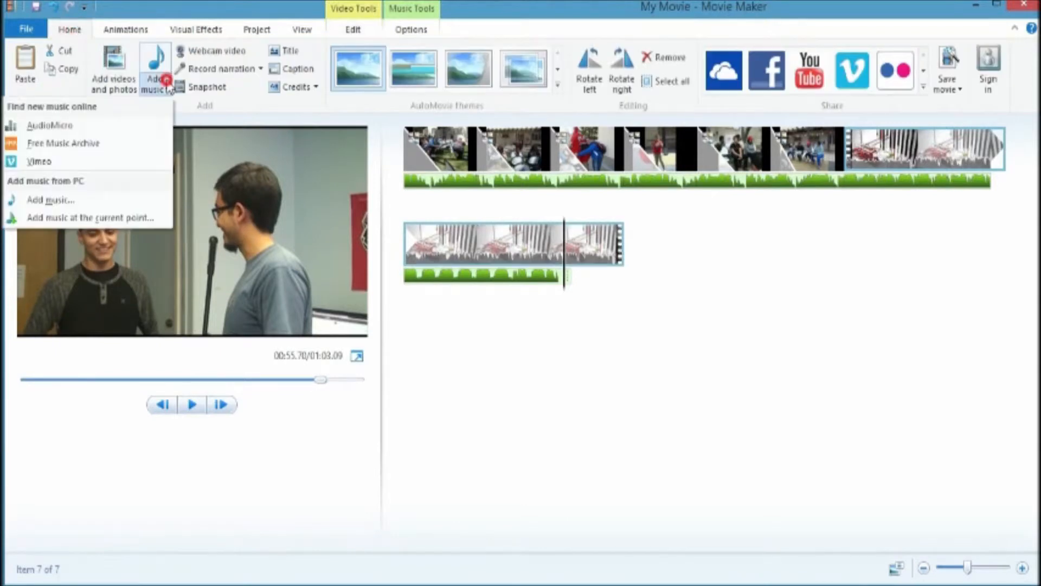
pyautogui.click(81, 199)
pyautogui.click(225, 265)
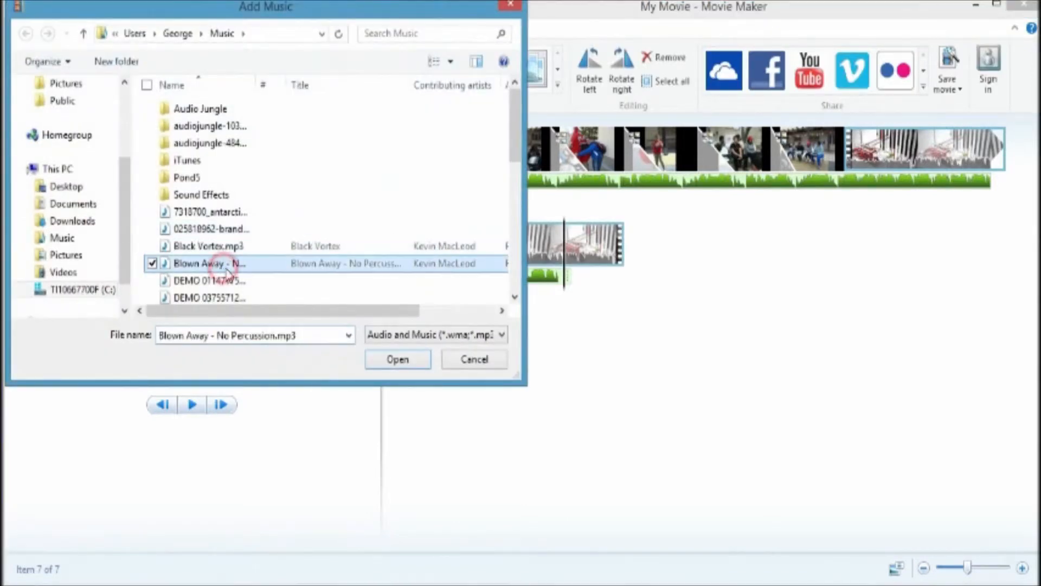
pyautogui.scroll(-3, 226, 271)
pyautogui.scroll(-1, 218, 291)
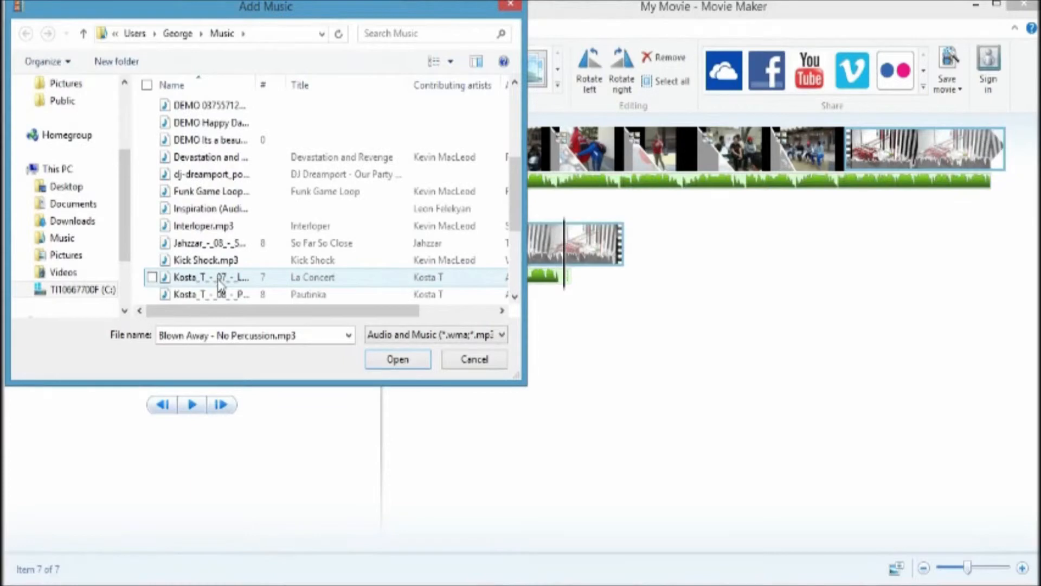
pyautogui.scroll(-1, 223, 276)
pyautogui.scroll(-1, 225, 233)
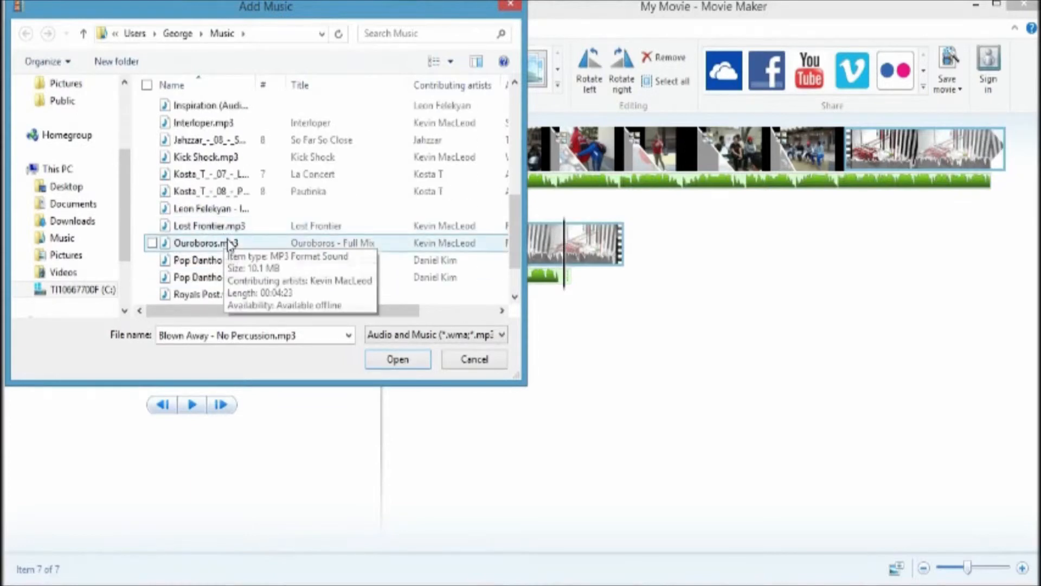
pyautogui.doubleClick(233, 228)
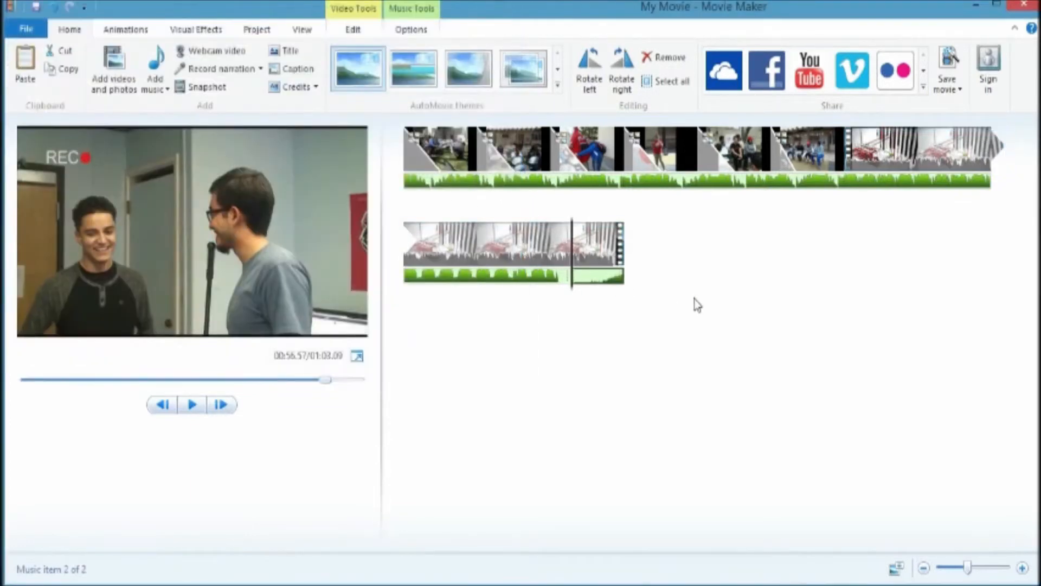
# Step: Preview the new music track over the final video clip
pyautogui.click(565, 279)
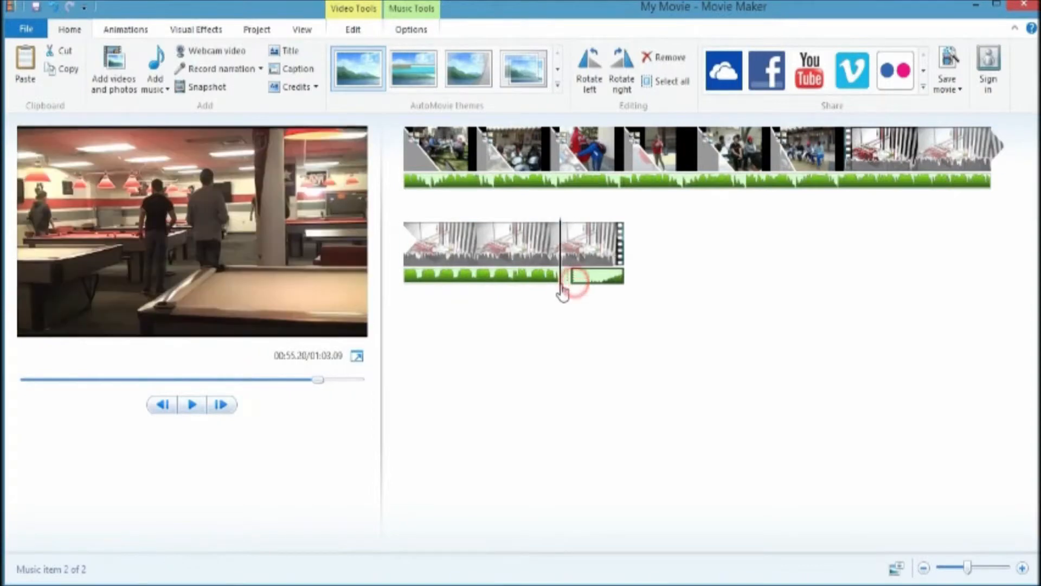
pyautogui.click(192, 404)
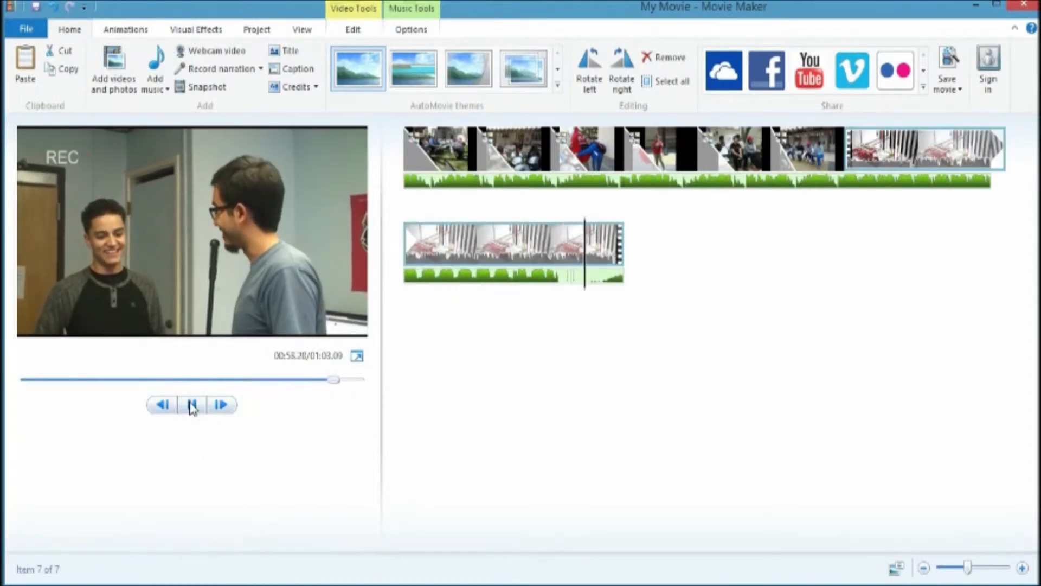
pyautogui.click(192, 404)
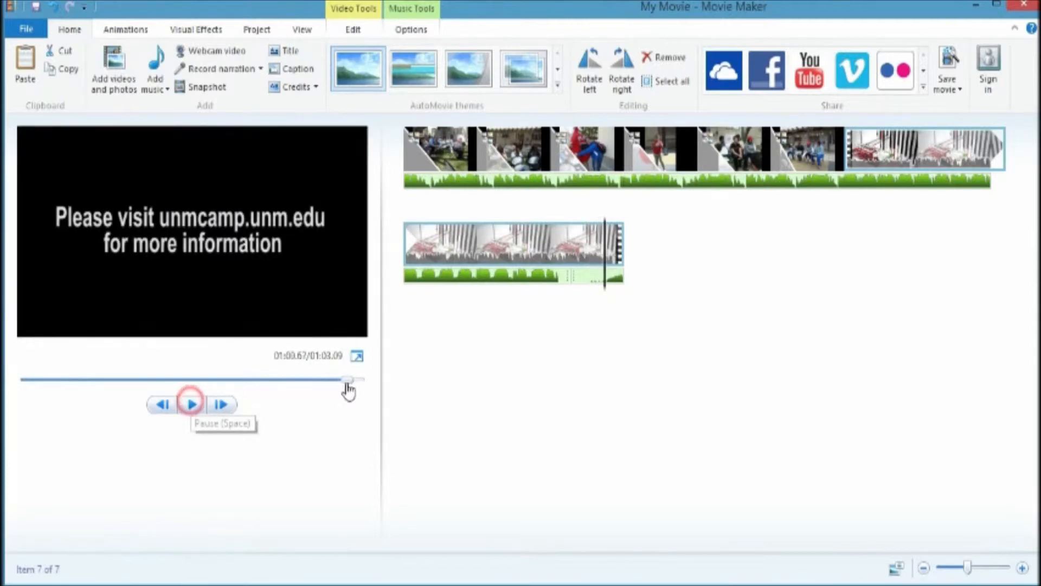
pyautogui.click(586, 288)
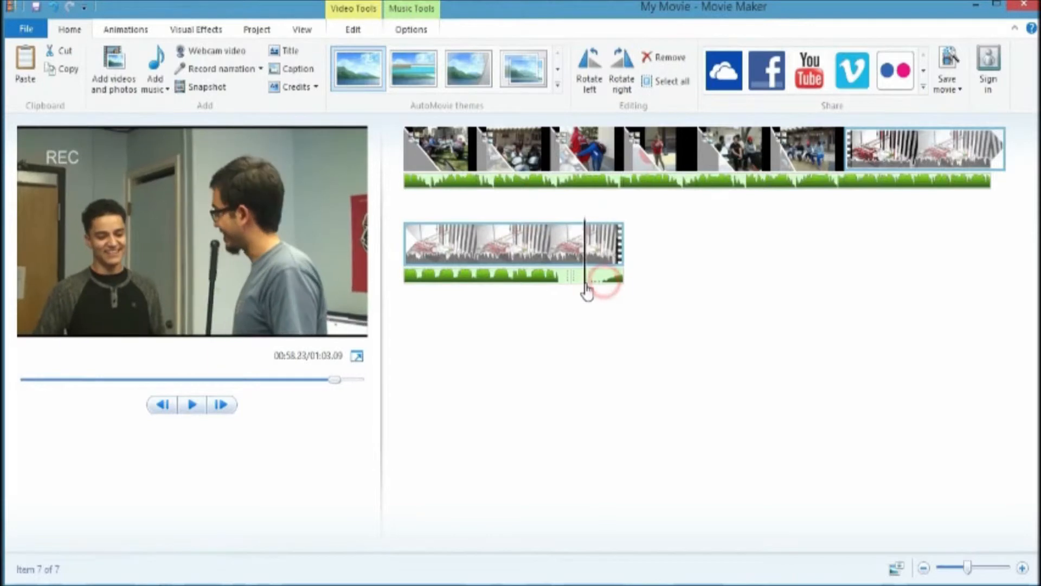
# Step: Split the Ouroboros music track at the playhead and remove the short piece before the split
pyautogui.click(426, 34)
pyautogui.click(182, 76)
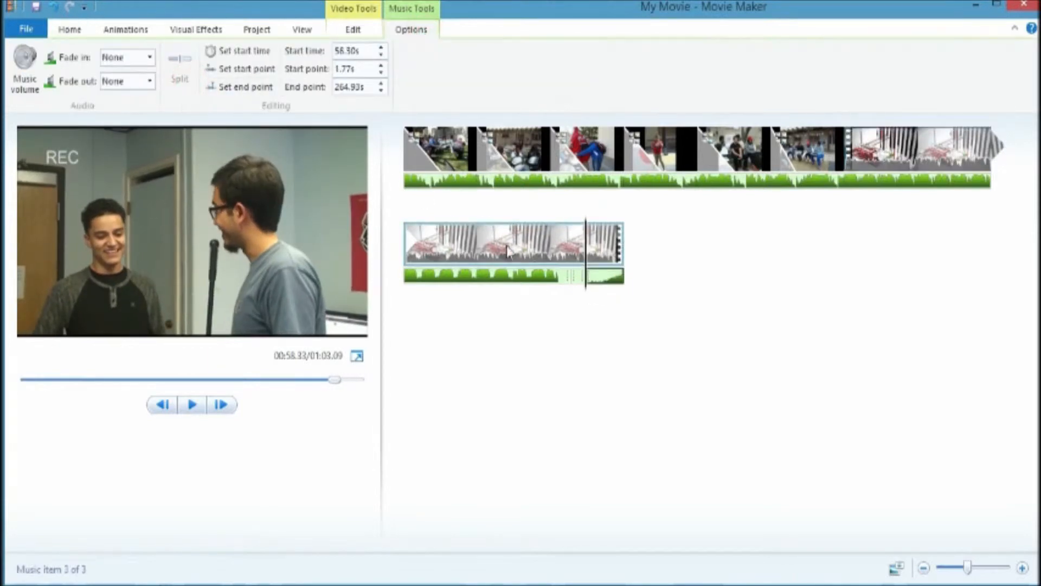
pyautogui.click(574, 280)
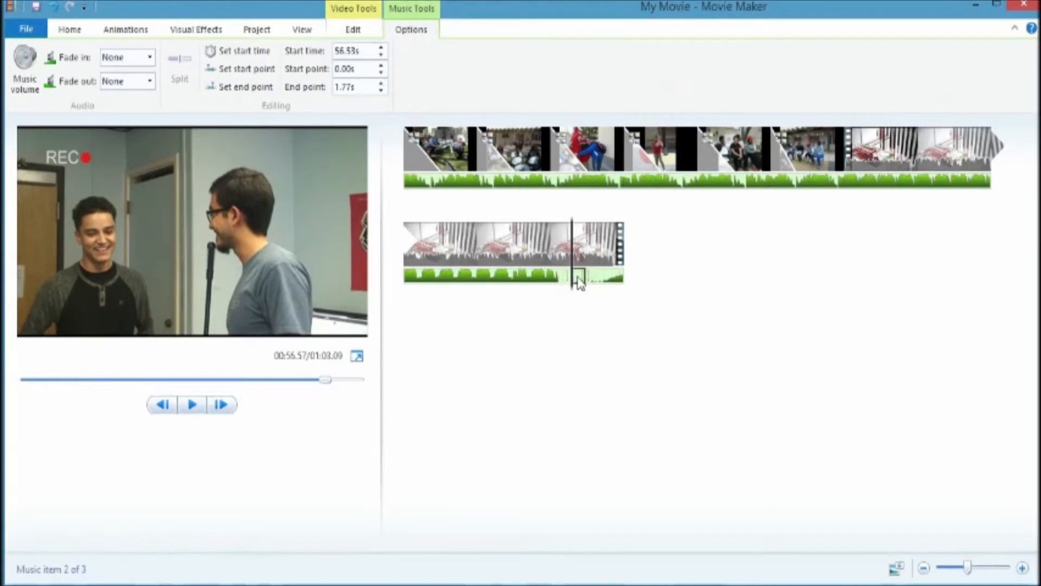
pyautogui.rightClick(578, 282)
pyautogui.click(549, 360)
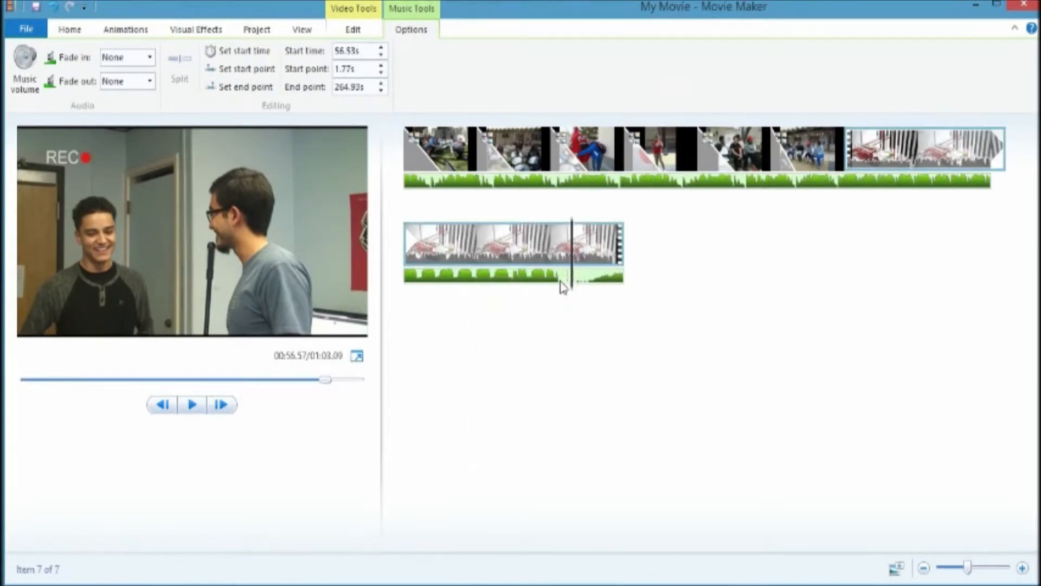
# Step: Split the first music track at about 55 s and remove the piece after the split
pyautogui.moveTo(565, 281); pyautogui.dragTo(561, 280)
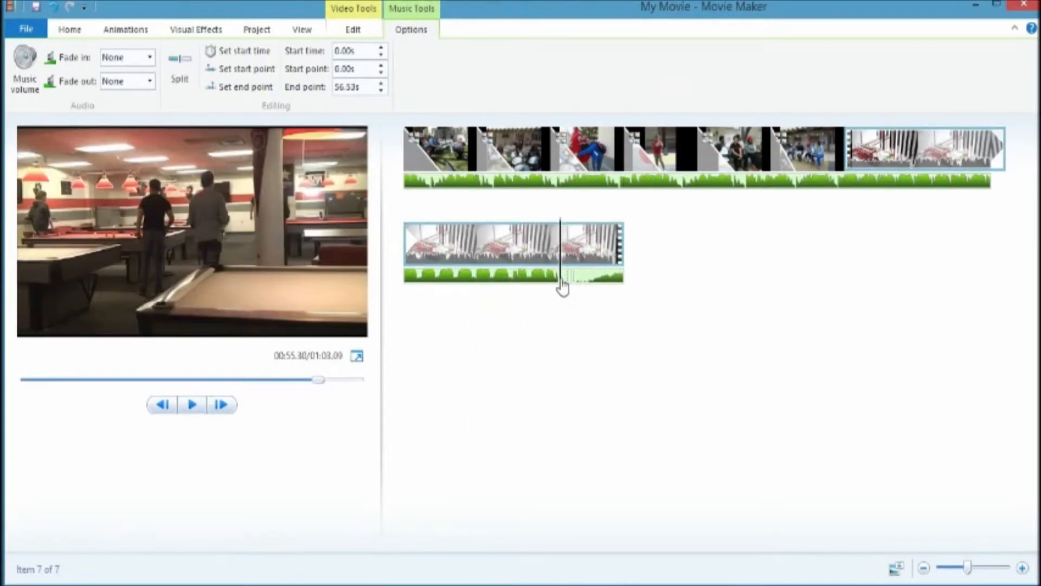
pyautogui.click(190, 84)
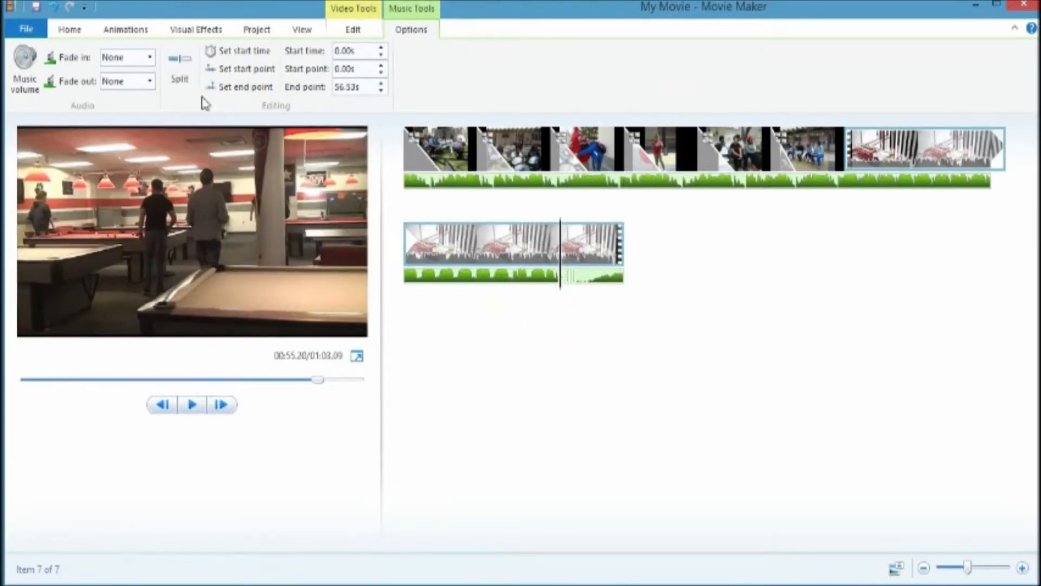
pyautogui.rightClick(566, 280)
pyautogui.click(530, 362)
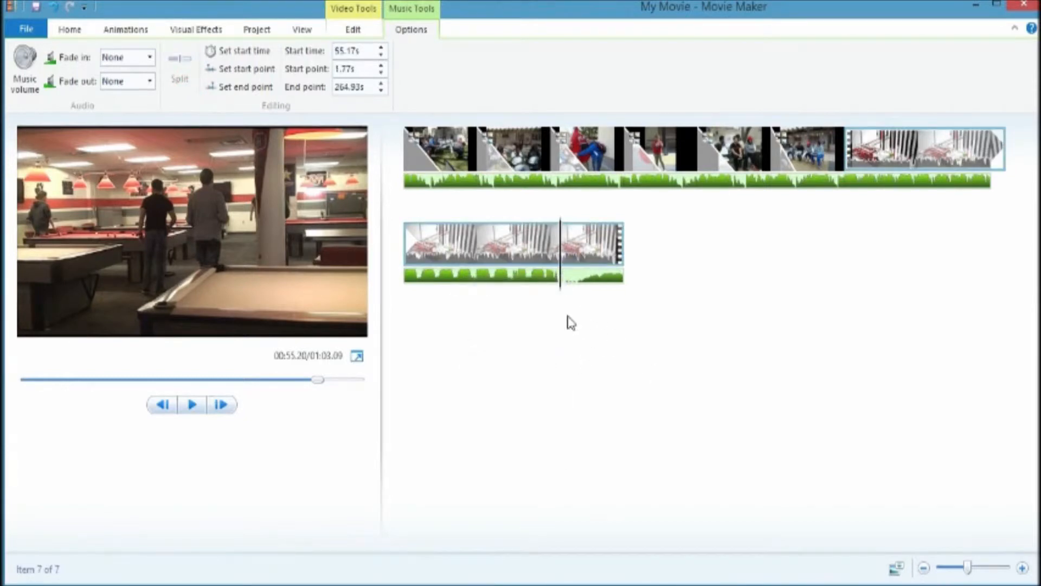
# Step: Split the Ouroboros music track at about 58.5 s and remove the piece before the split
pyautogui.moveTo(563, 296); pyautogui.dragTo(586, 298)
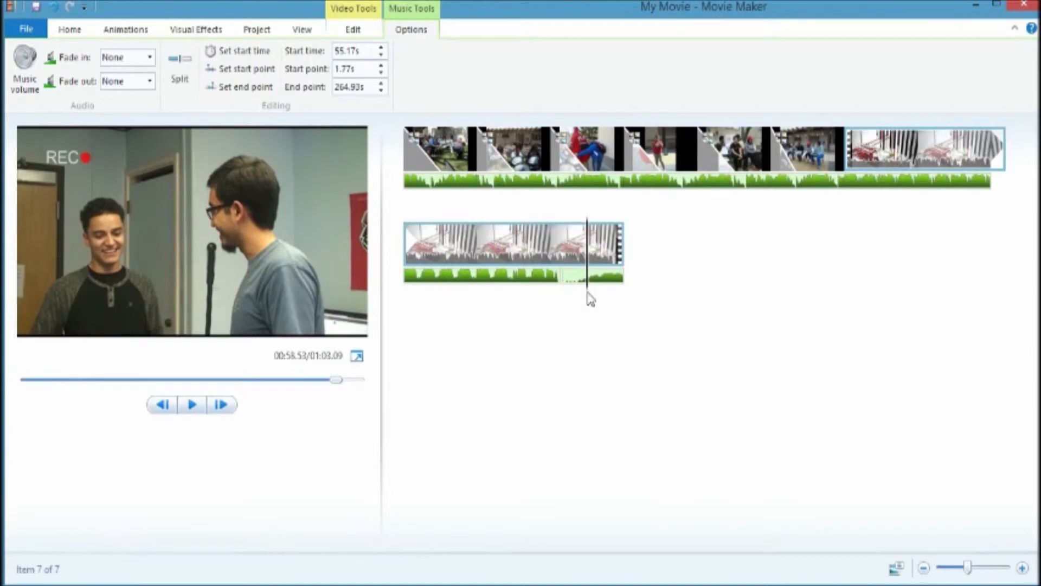
pyautogui.click(183, 82)
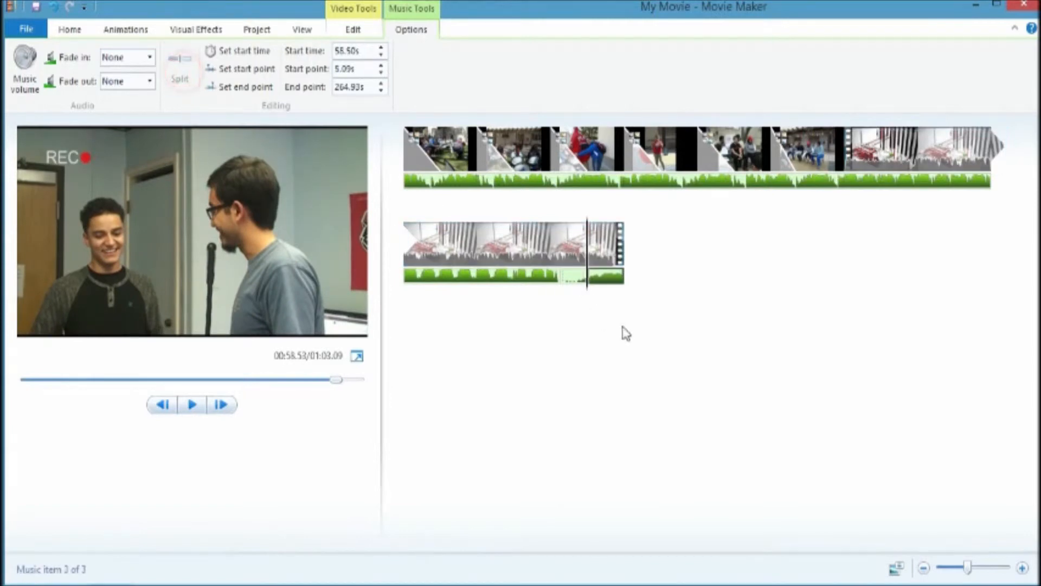
pyautogui.rightClick(572, 278)
pyautogui.click(530, 362)
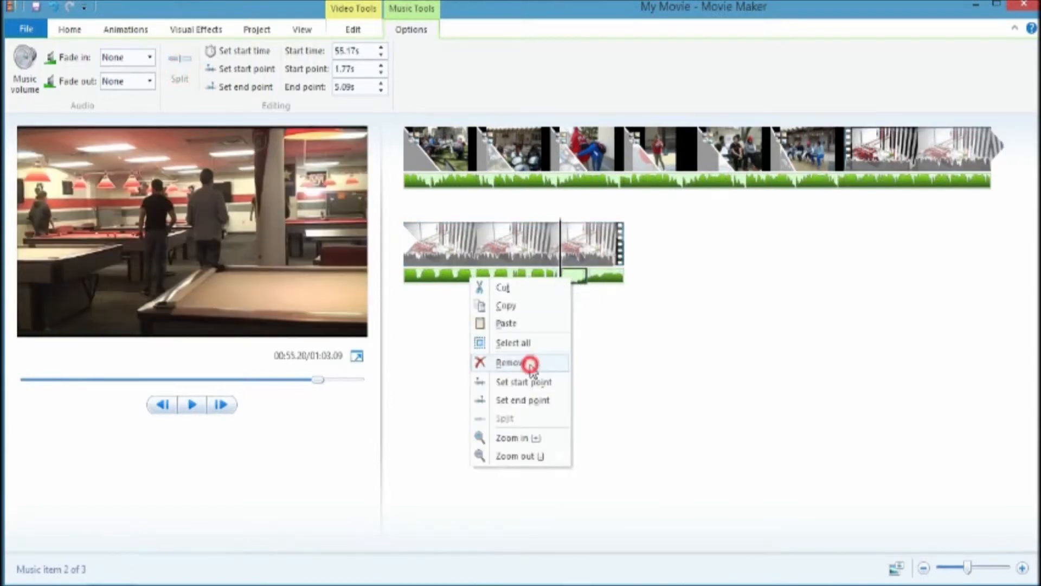
# Step: Preview the music change-over near the end of the movie
pyautogui.click(558, 293)
pyautogui.click(199, 410)
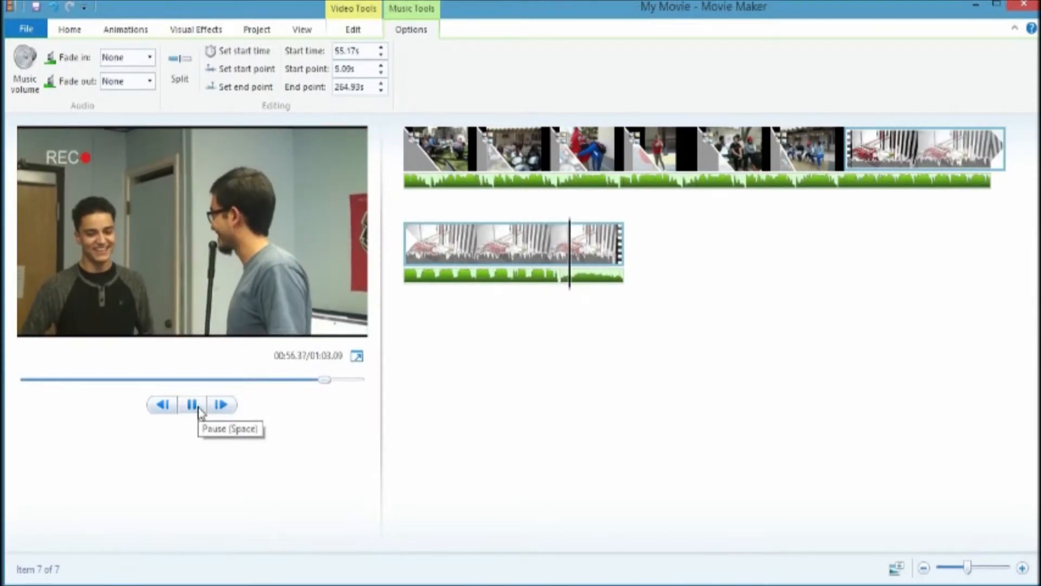
pyautogui.click(197, 407)
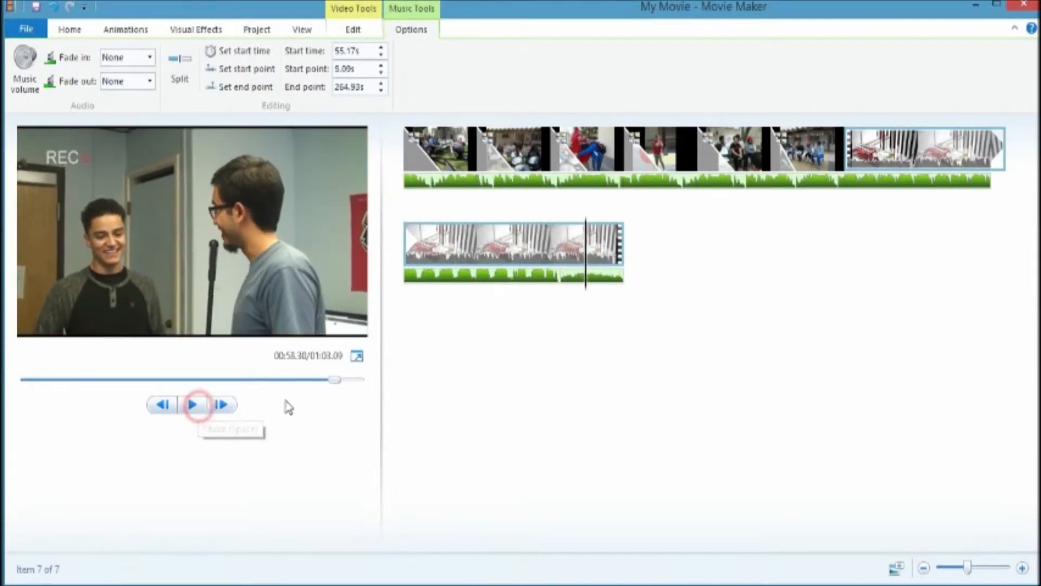
# Step: Split the final video clip at about 27 s and remove the part before the split
pyautogui.click(584, 283)
pyautogui.click(708, 184)
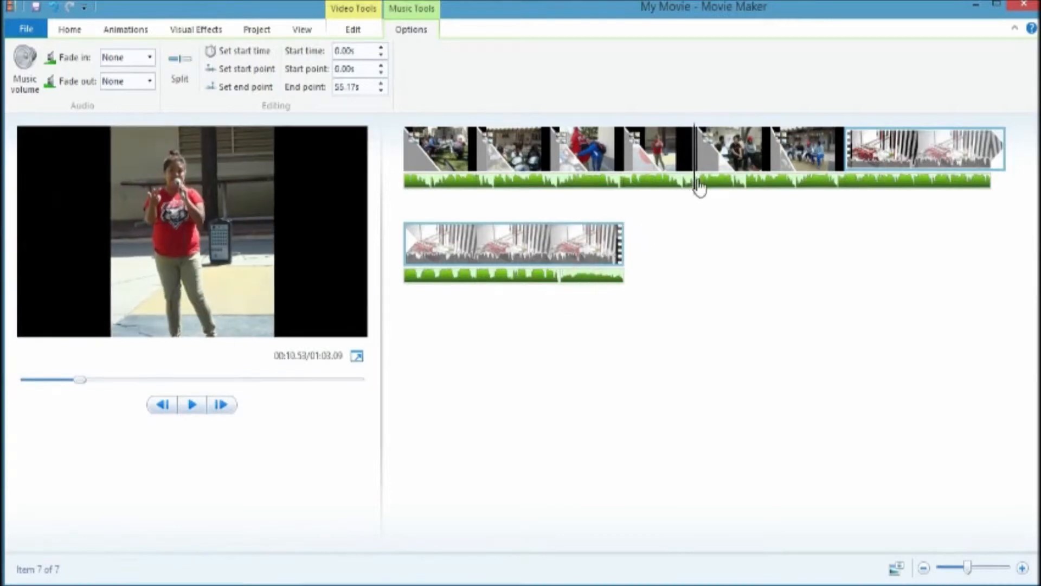
pyautogui.moveTo(740, 179); pyautogui.dragTo(926, 190)
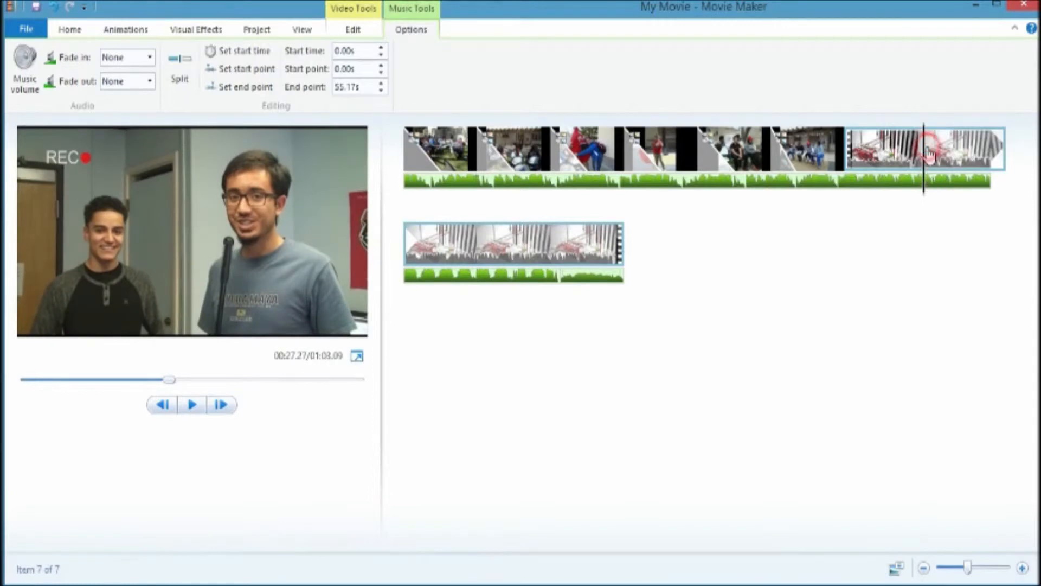
pyautogui.click(357, 31)
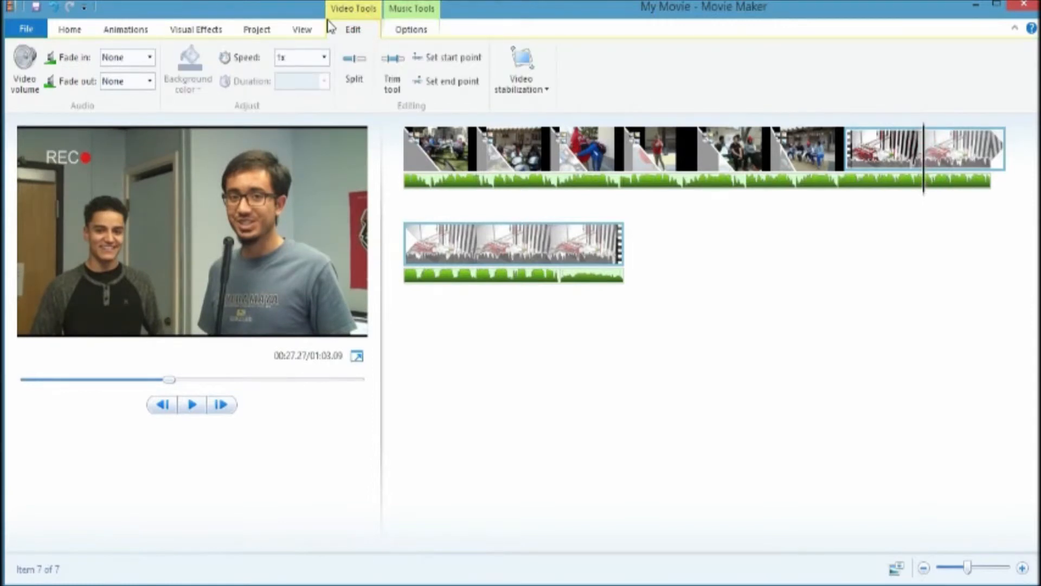
pyautogui.click(352, 80)
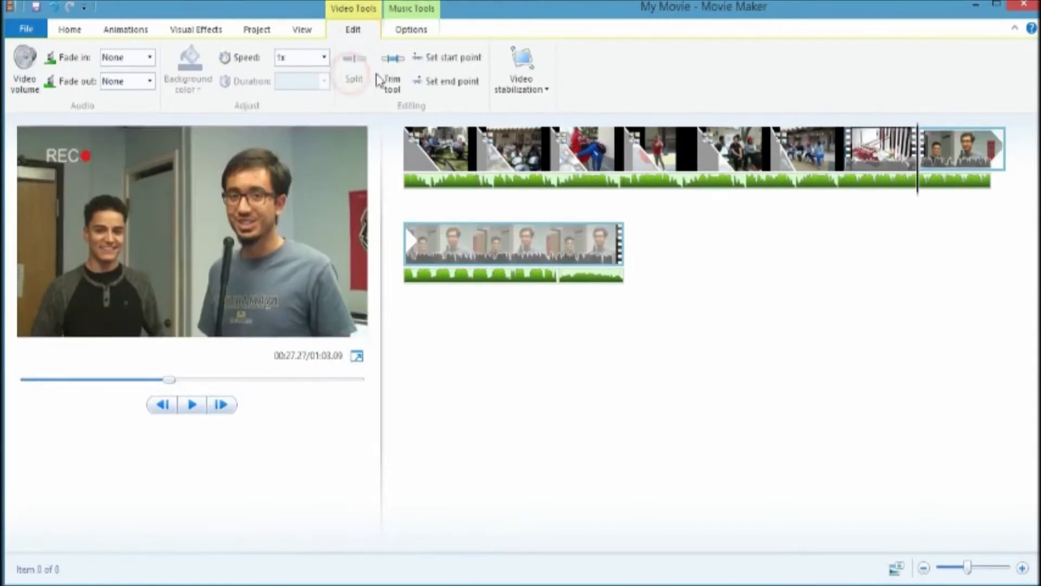
pyautogui.rightClick(902, 161)
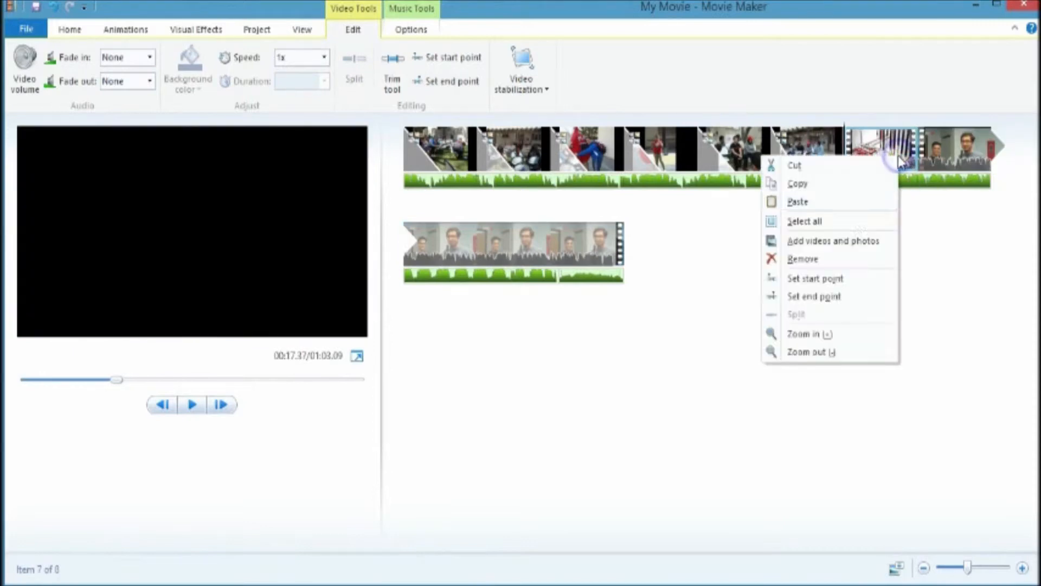
pyautogui.click(826, 258)
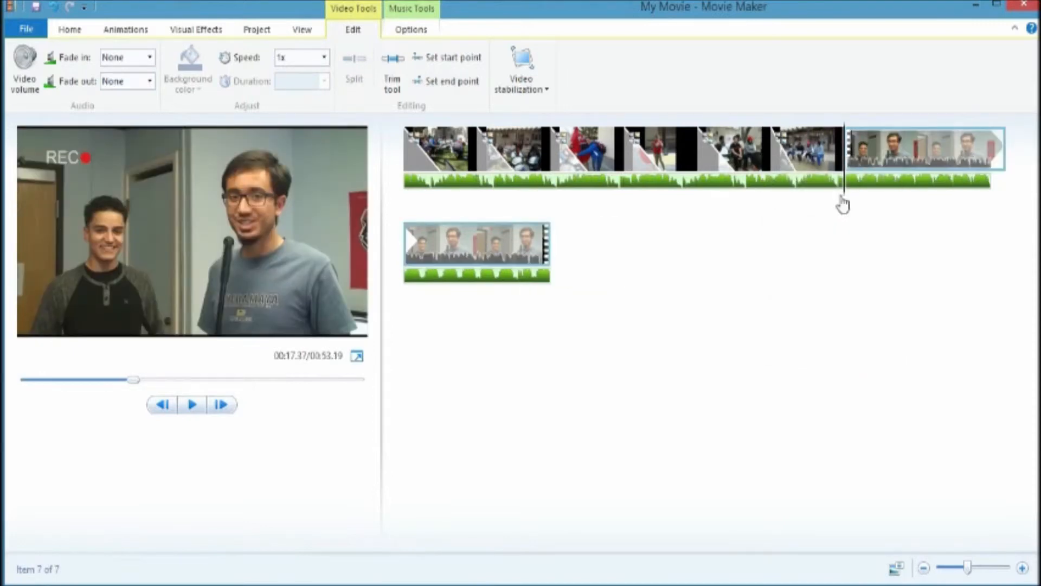
# Step: Preview the shortened final video clip
pyautogui.click(835, 198)
pyautogui.click(196, 404)
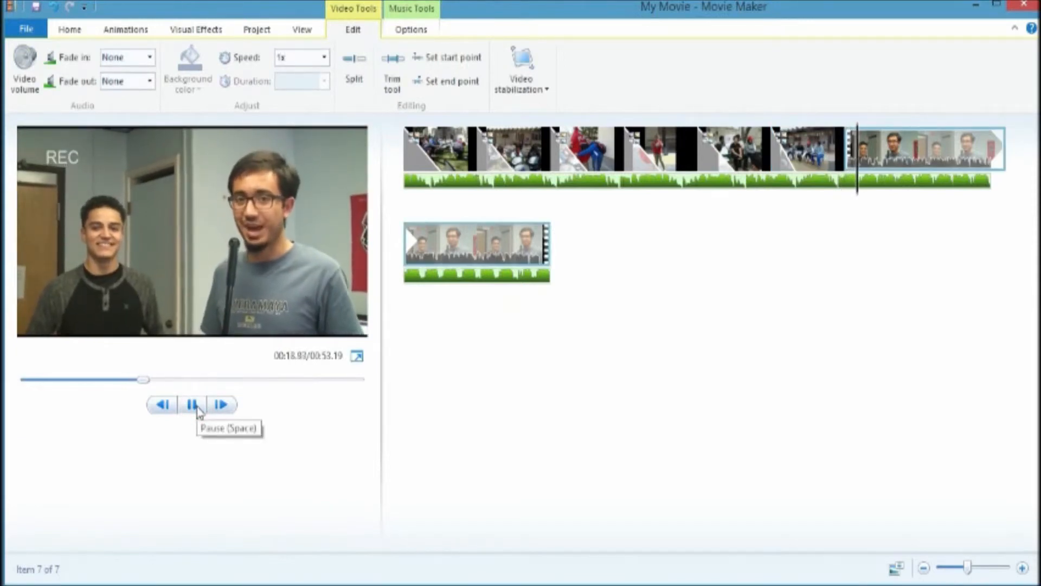
pyautogui.click(195, 406)
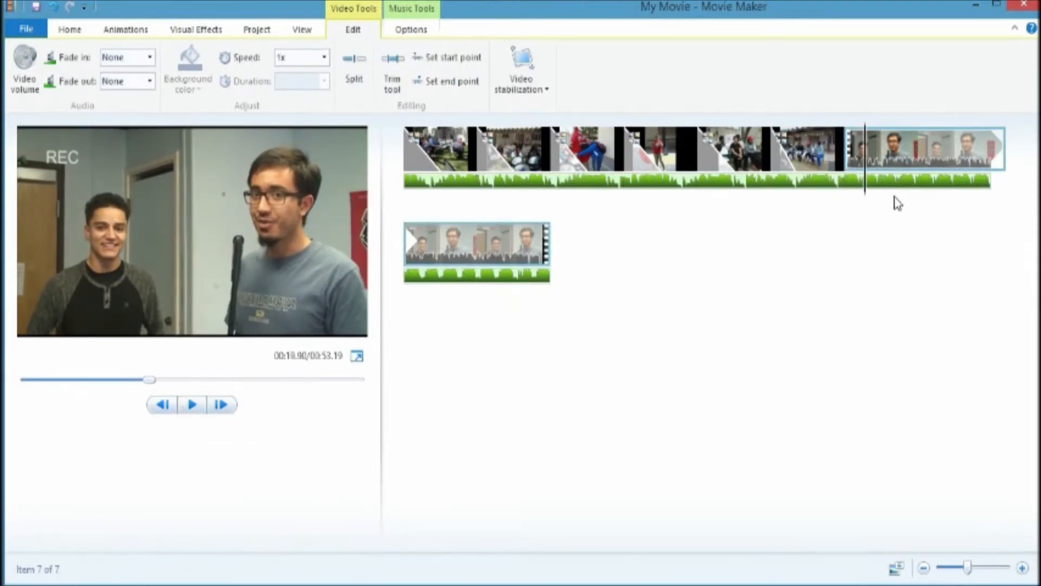
# Step: Add a caption at the start of the movie reading "Demo Video"
pyautogui.moveTo(863, 195); pyautogui.dragTo(346, 206)
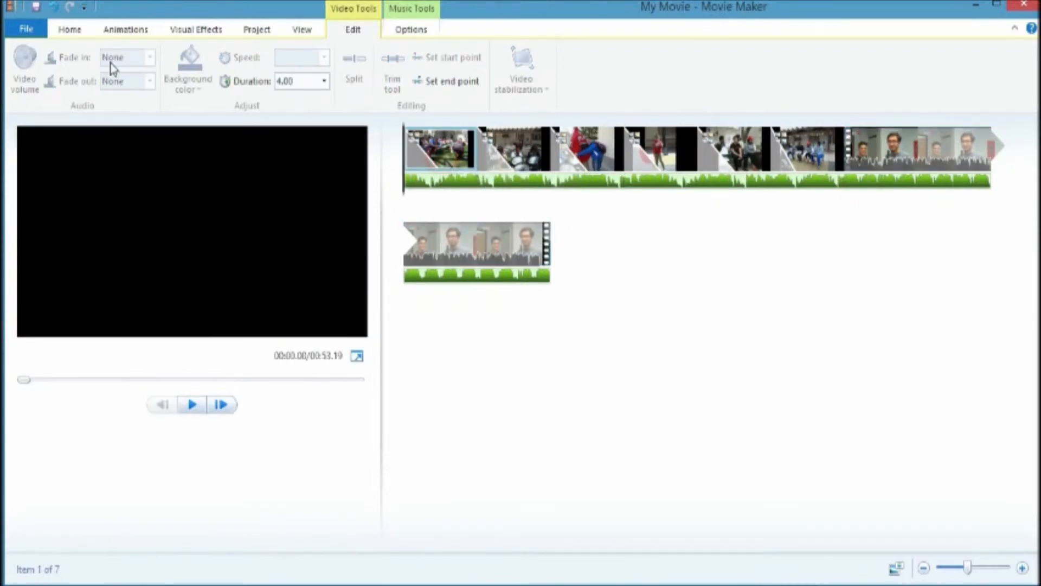
pyautogui.click(67, 38)
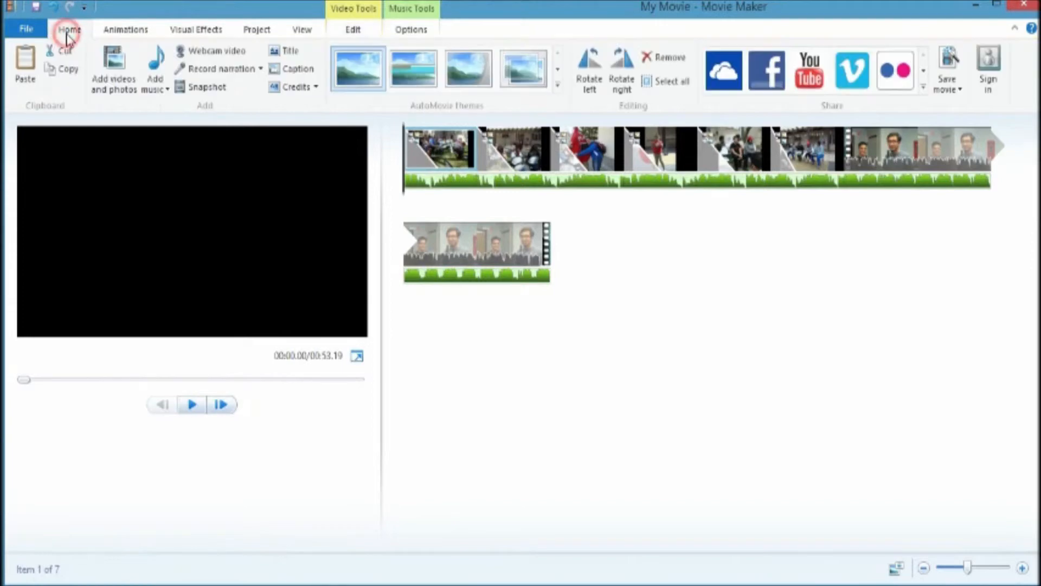
pyautogui.click(297, 55)
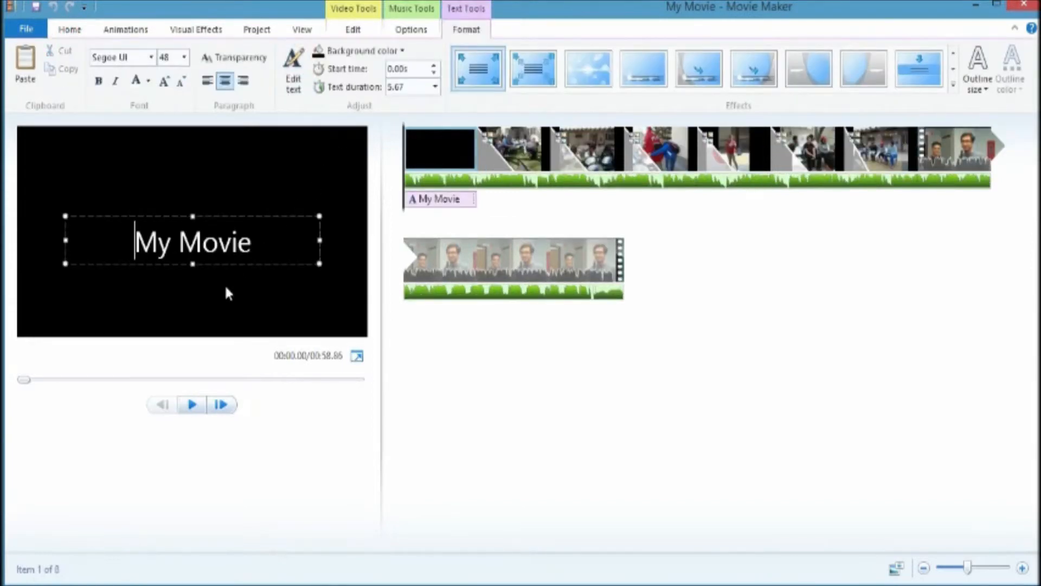
pyautogui.moveTo(262, 244); pyautogui.dragTo(65, 264)
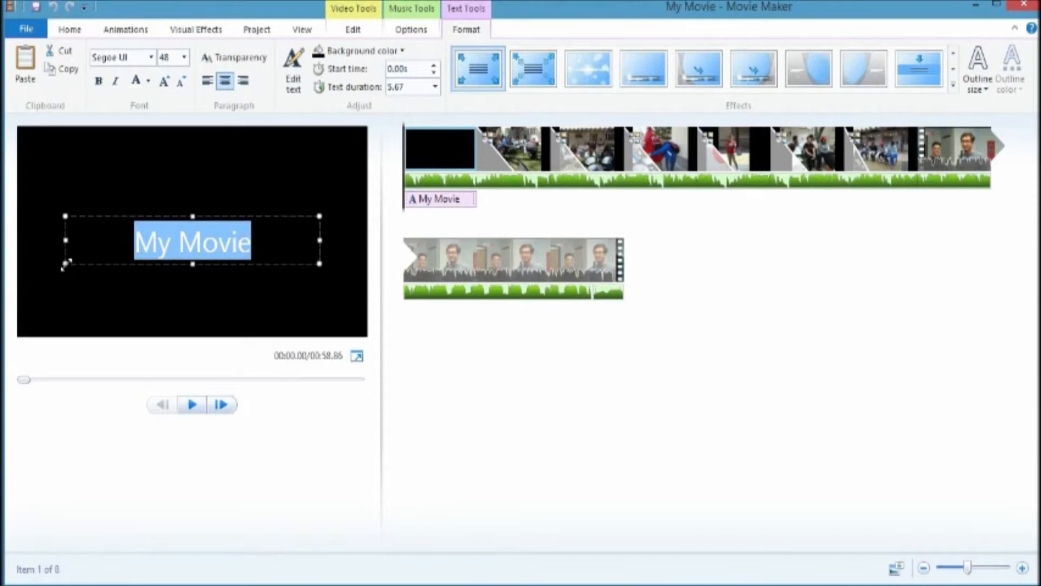
pyautogui.write('S')
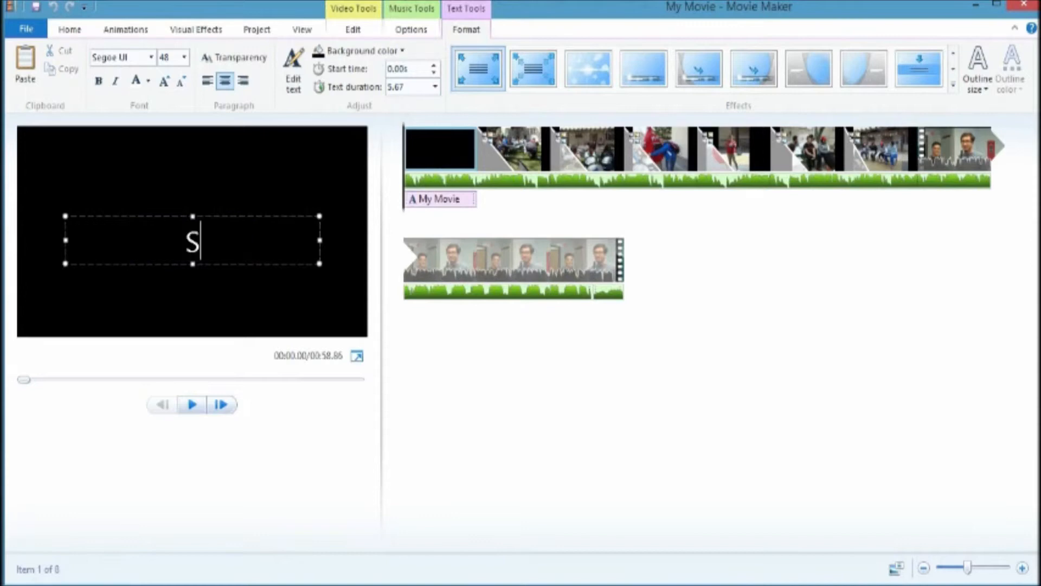
pyautogui.write('irst Vidd')
pyautogui.press('BackSpace')
pyautogui.press('BackSpace')
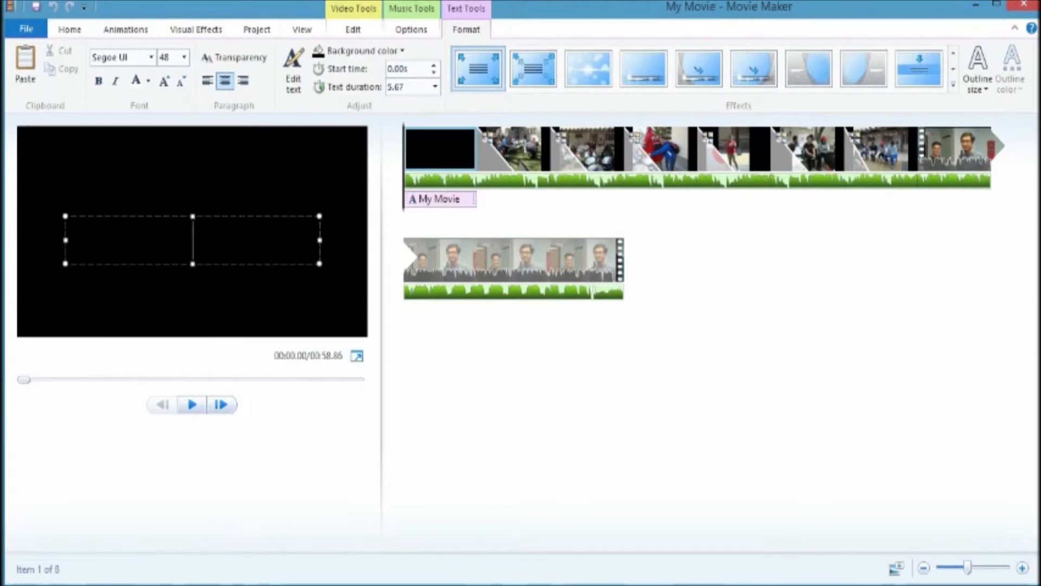
pyautogui.write('Demo Vid')
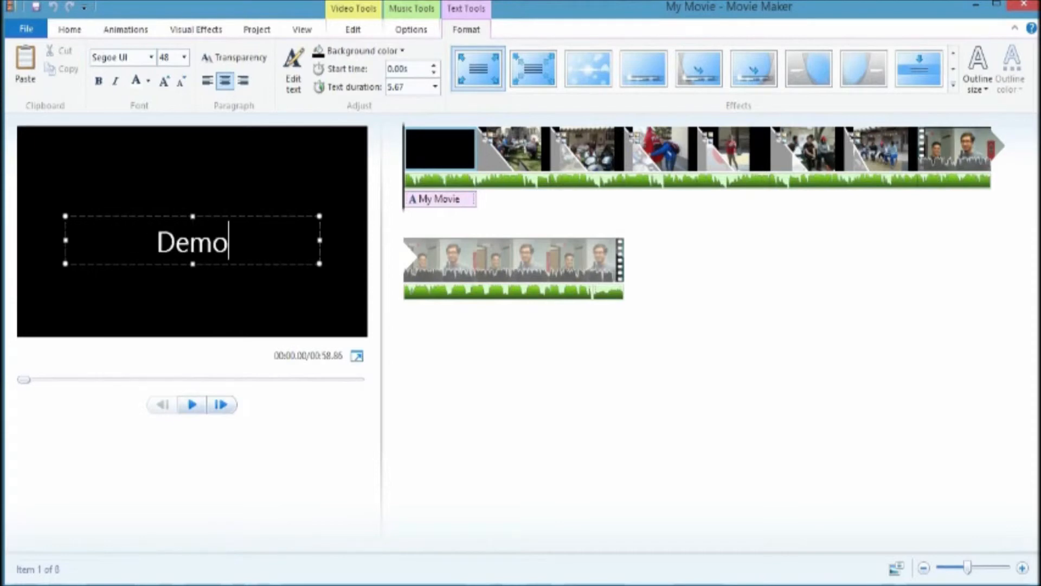
pyautogui.press('BackSpace')
pyautogui.press('BackSpace')
pyautogui.write('ide')
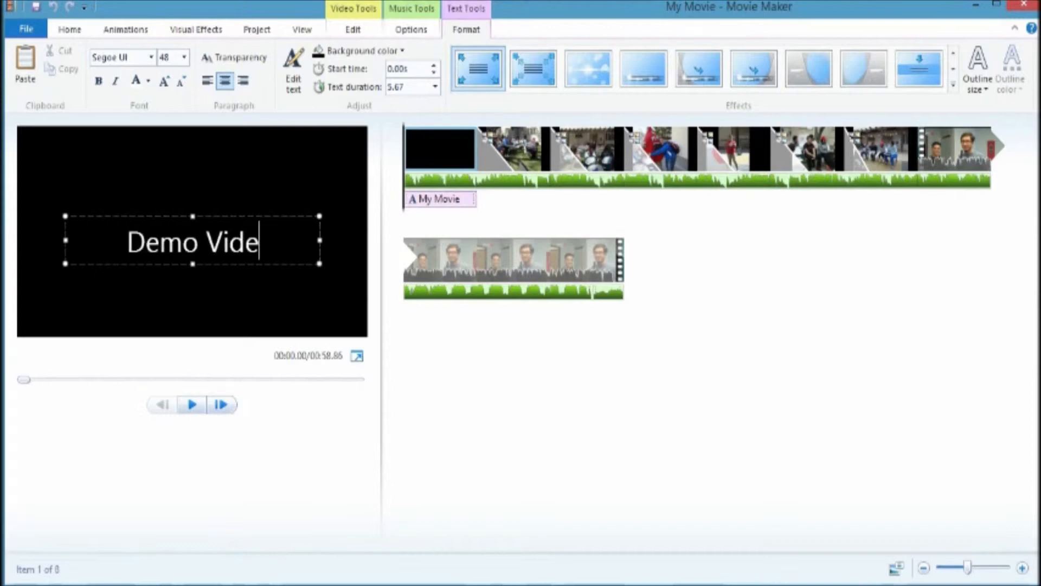
pyautogui.write('o')
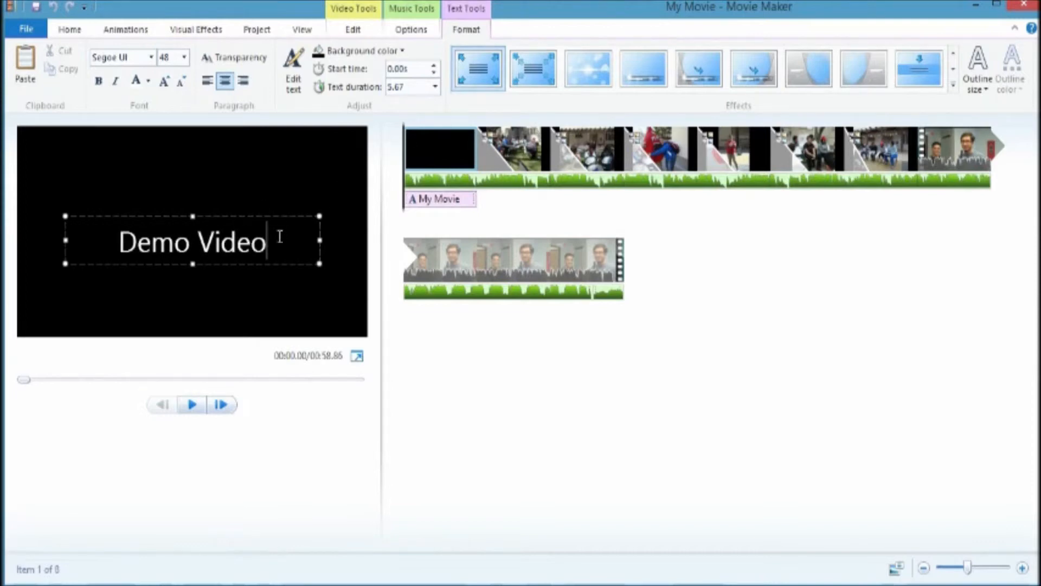
# Step: Reduce the caption font size to 36 and move the caption box near the top of the frame
pyautogui.moveTo(245, 263); pyautogui.dragTo(234, 292)
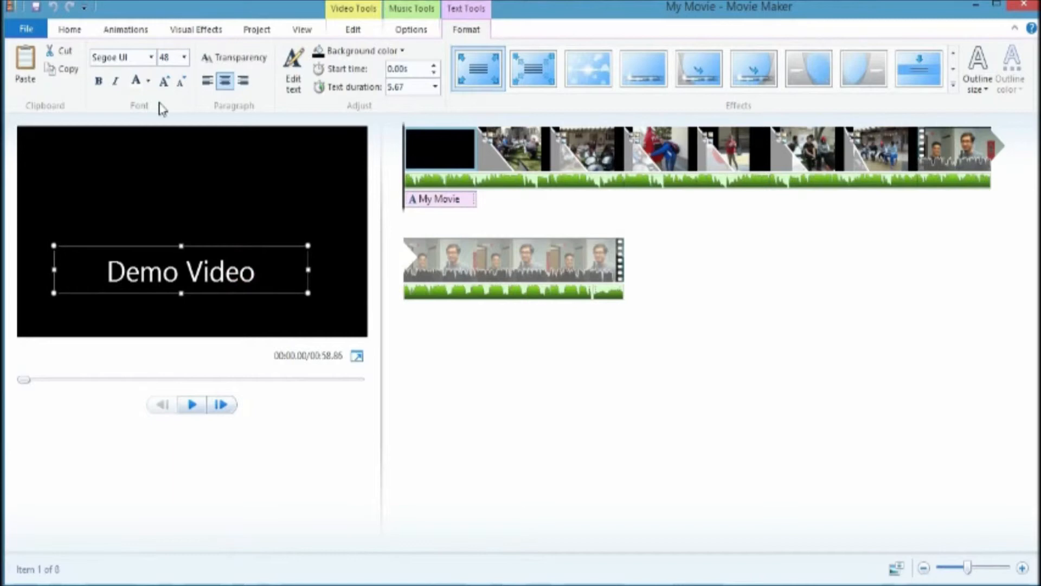
pyautogui.click(164, 83)
pyautogui.click(181, 81)
pyautogui.click(181, 81)
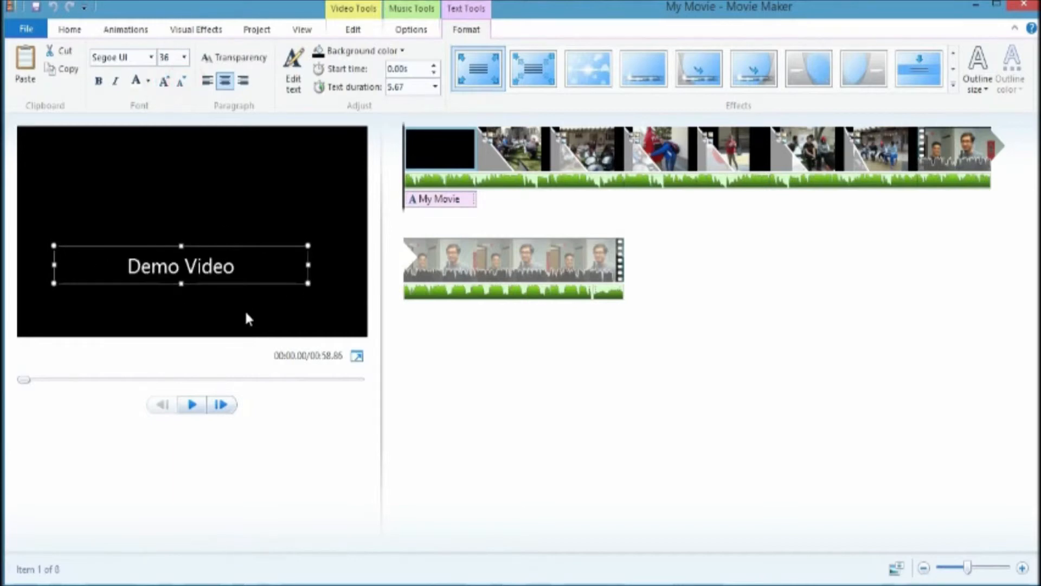
pyautogui.moveTo(247, 283); pyautogui.dragTo(303, 193)
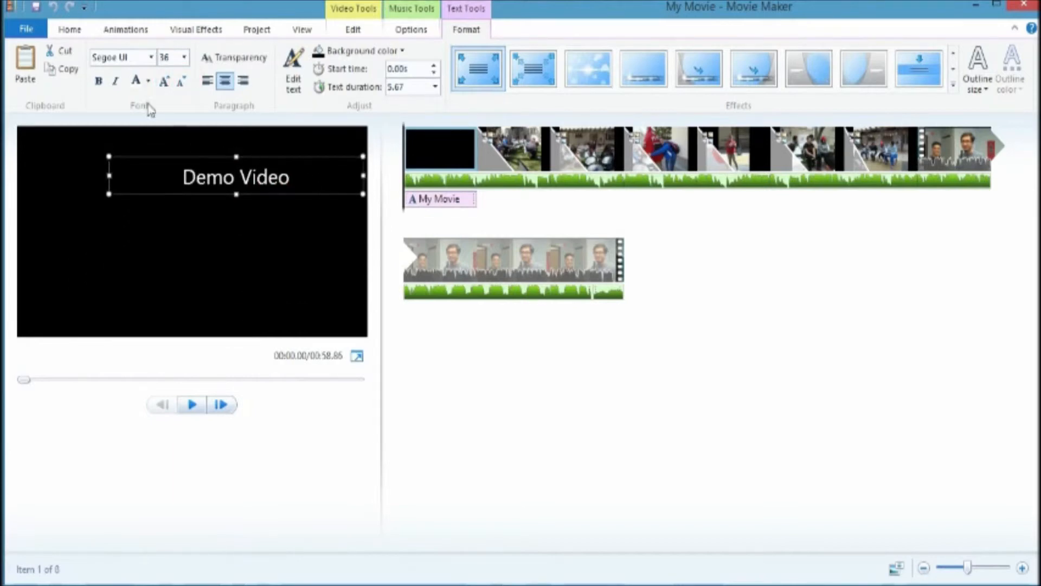
# Step: Make the caption bold and set its font to Roboto Bk
pyautogui.click(103, 83)
pyautogui.click(152, 58)
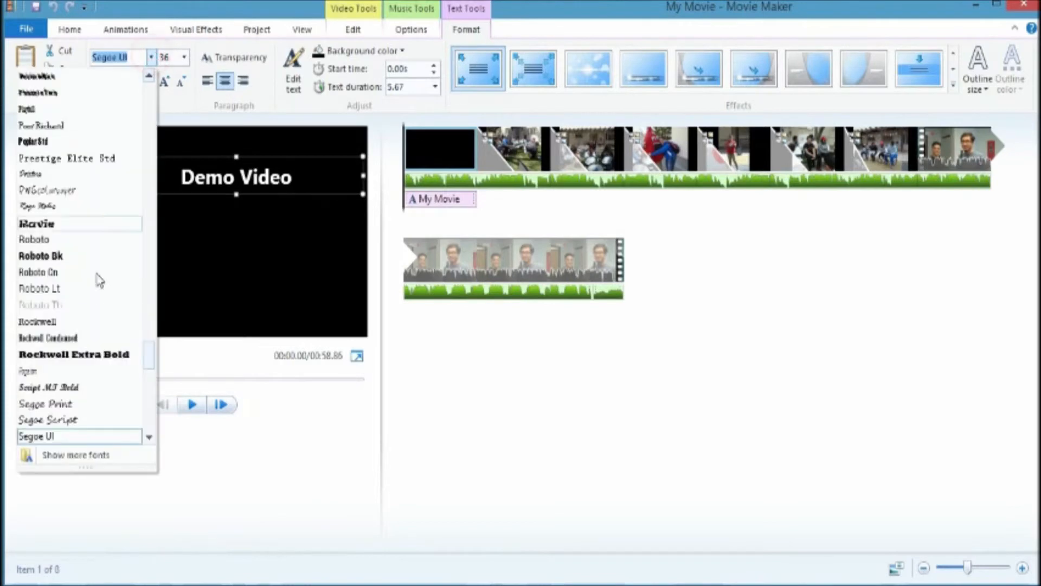
pyautogui.click(79, 253)
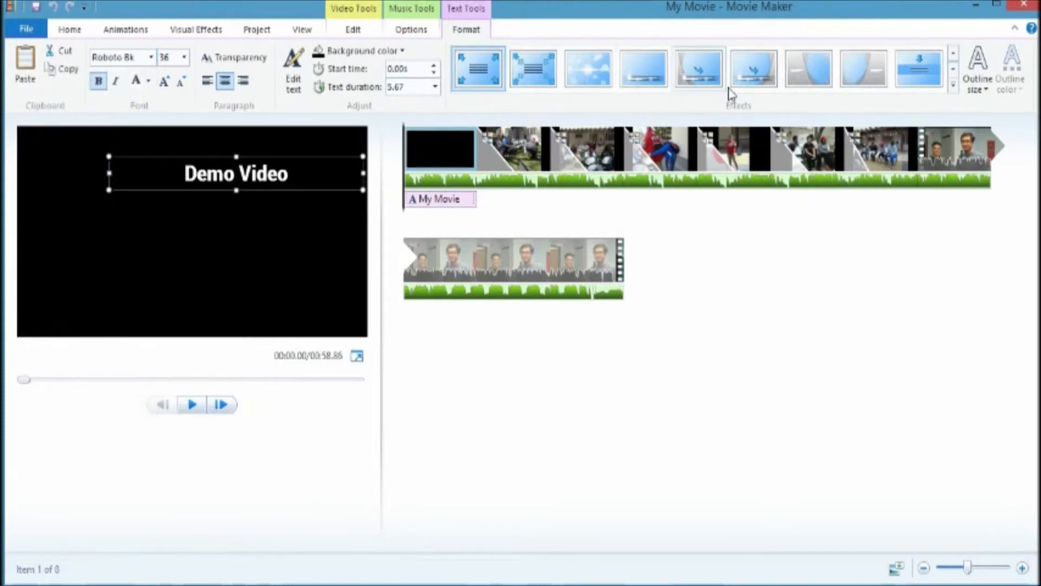
# Step: Apply the first Contemporary text effect to the caption
pyautogui.click(953, 87)
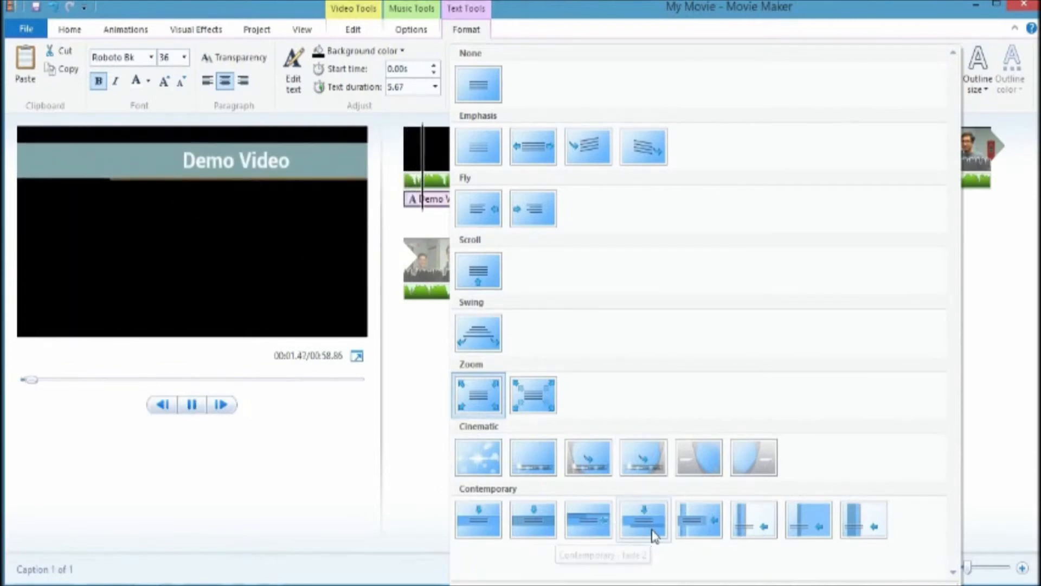
pyautogui.click(473, 515)
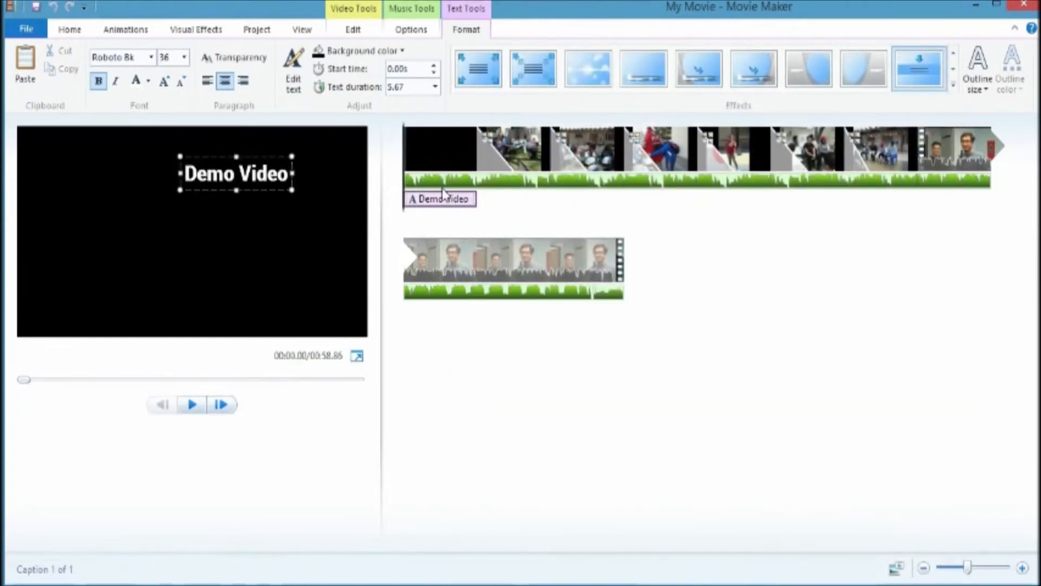
# Step: Move the caption so it starts at the second photo, about 6 seconds in
pyautogui.click(191, 406)
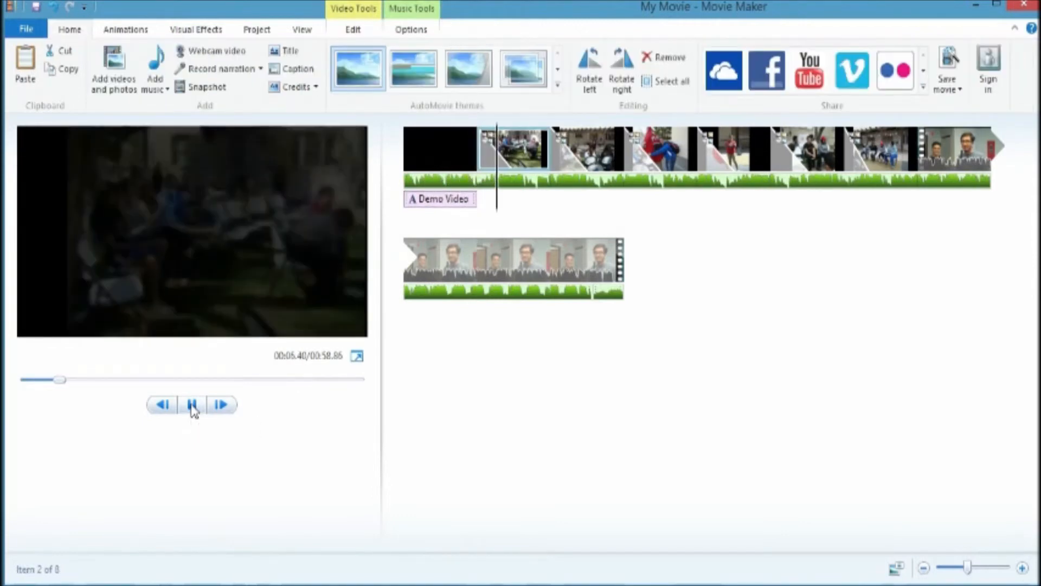
pyautogui.click(192, 405)
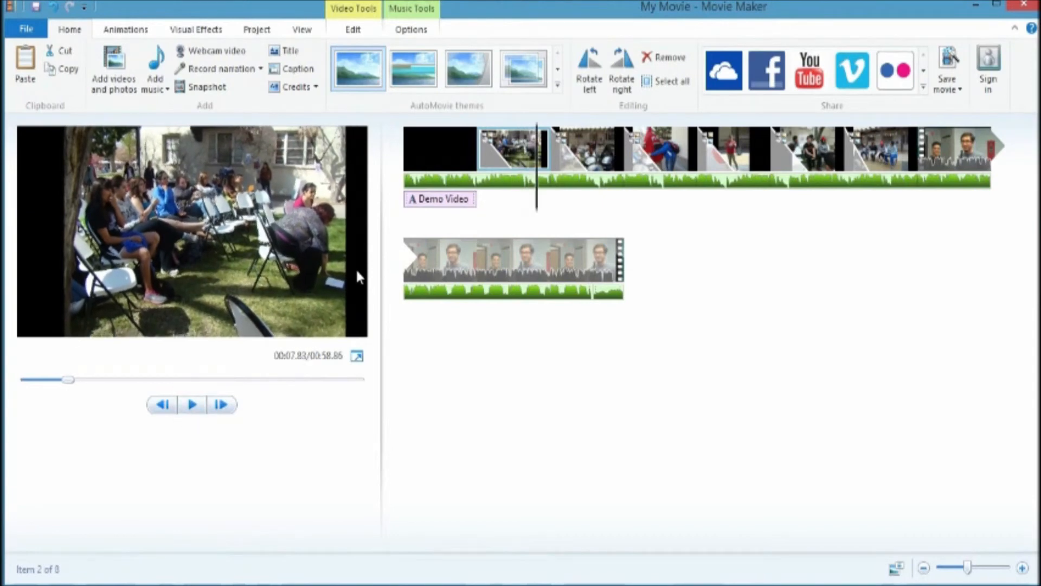
pyautogui.moveTo(535, 199); pyautogui.dragTo(491, 212)
pyautogui.click(411, 199)
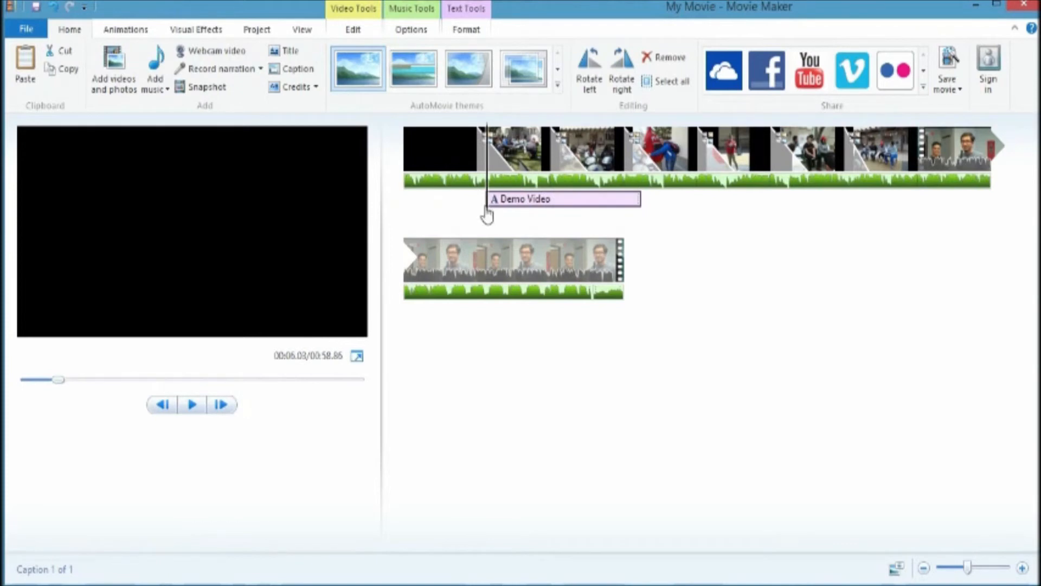
# Step: Remove the black opening clip from the start of the storyboard
pyautogui.click(457, 145)
pyautogui.rightClick(458, 146)
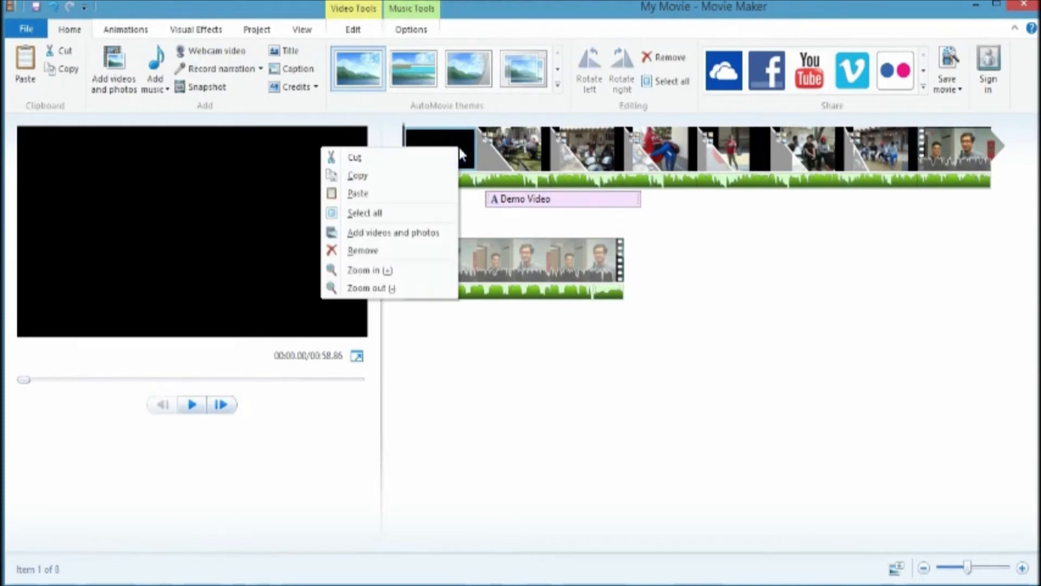
pyautogui.click(405, 252)
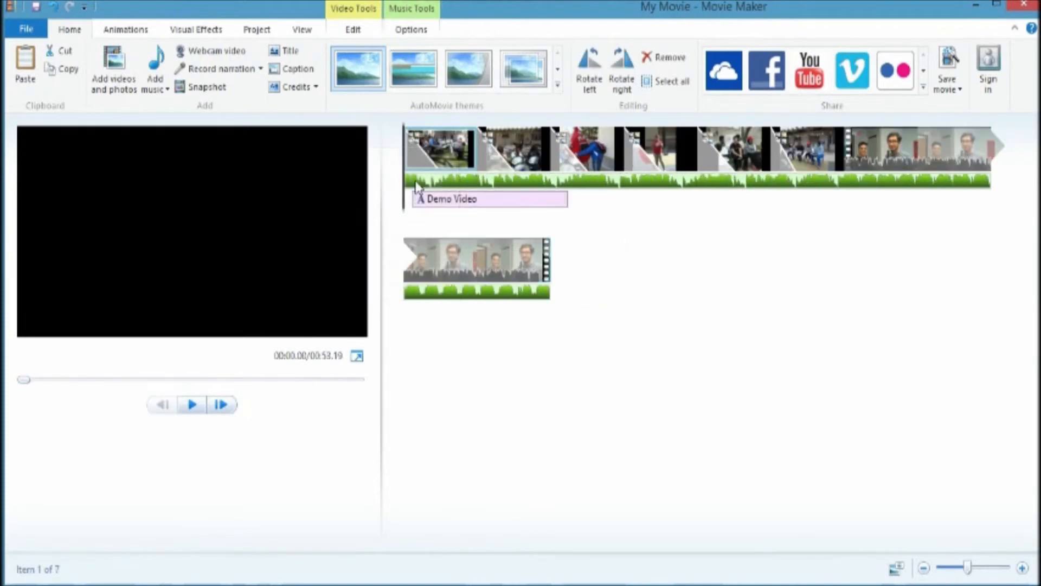
# Step: Preview the movie and inspect the volume setting of the final video clip
pyautogui.click(194, 404)
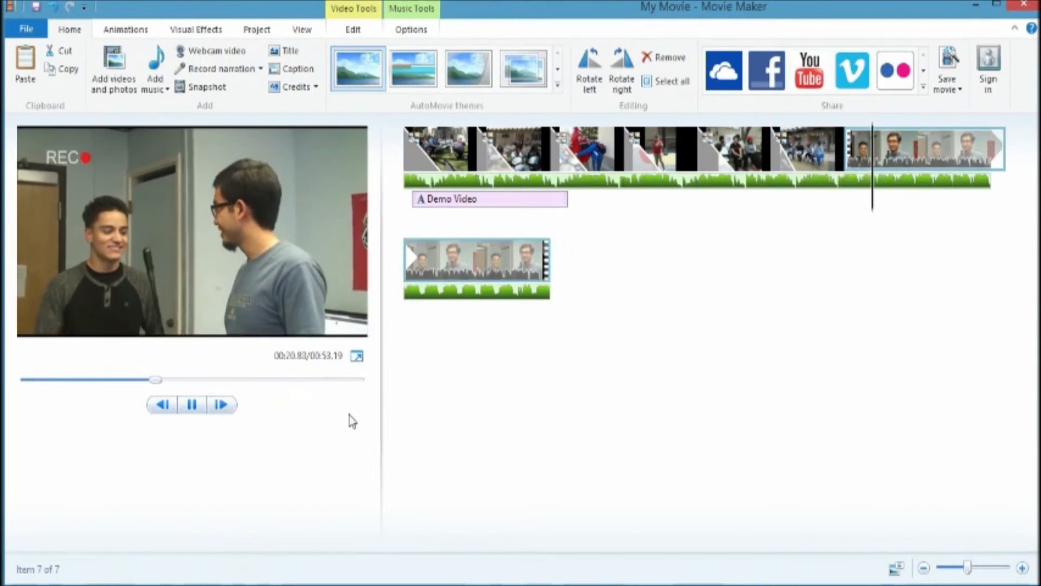
pyautogui.click(189, 405)
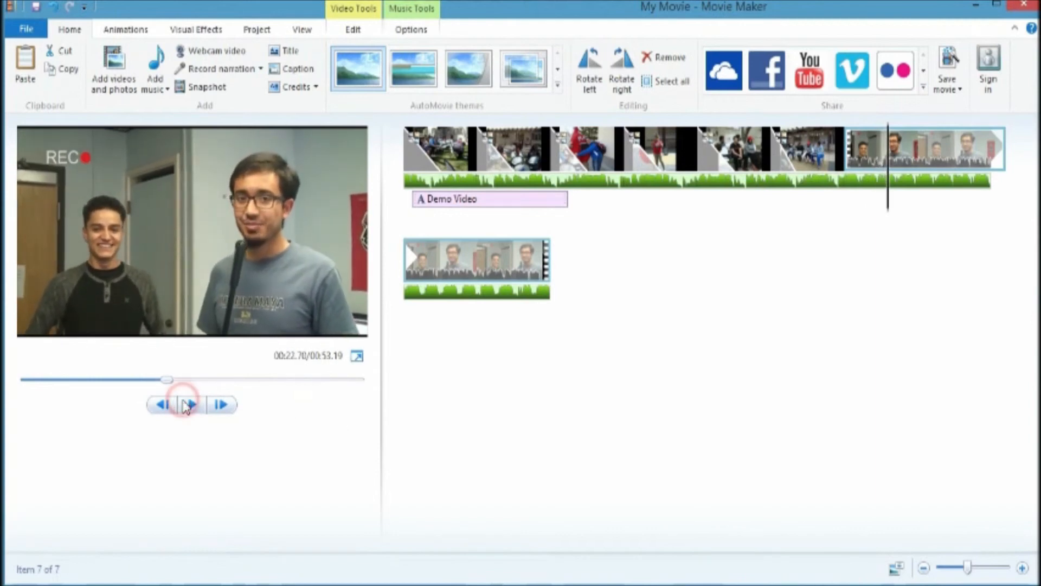
pyautogui.click(915, 154)
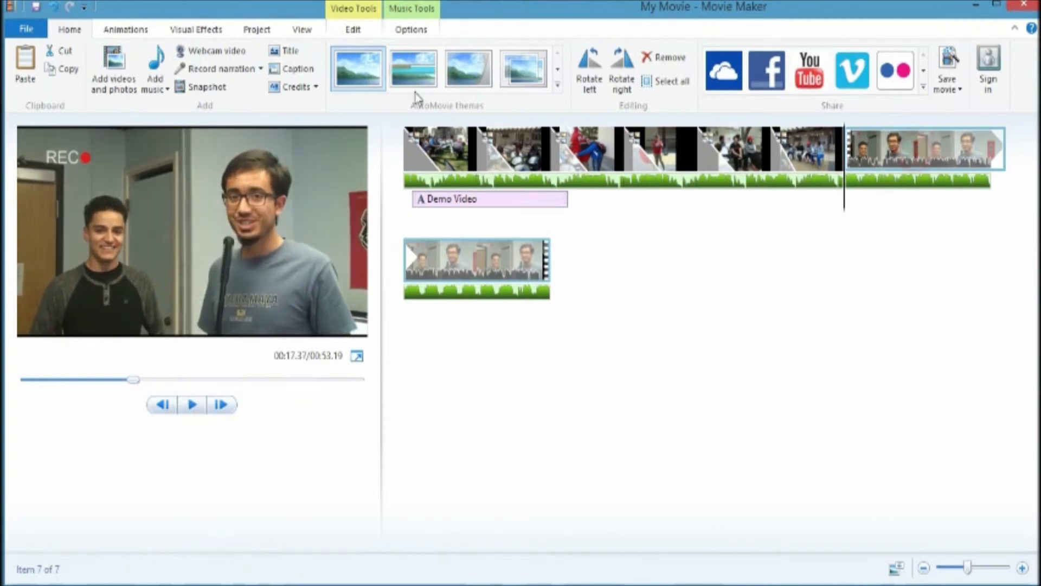
pyautogui.click(354, 27)
pyautogui.click(22, 76)
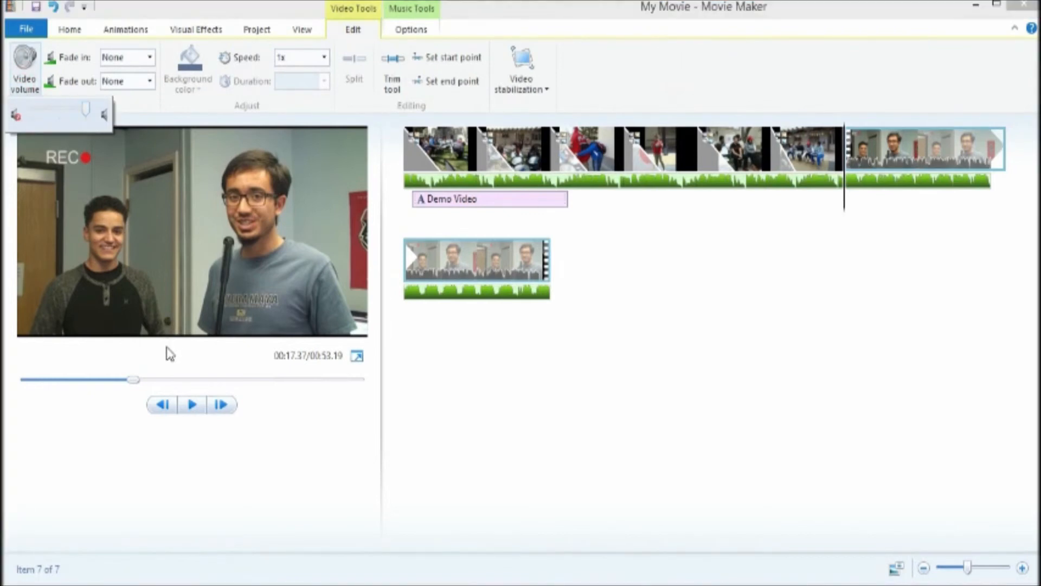
pyautogui.click(192, 404)
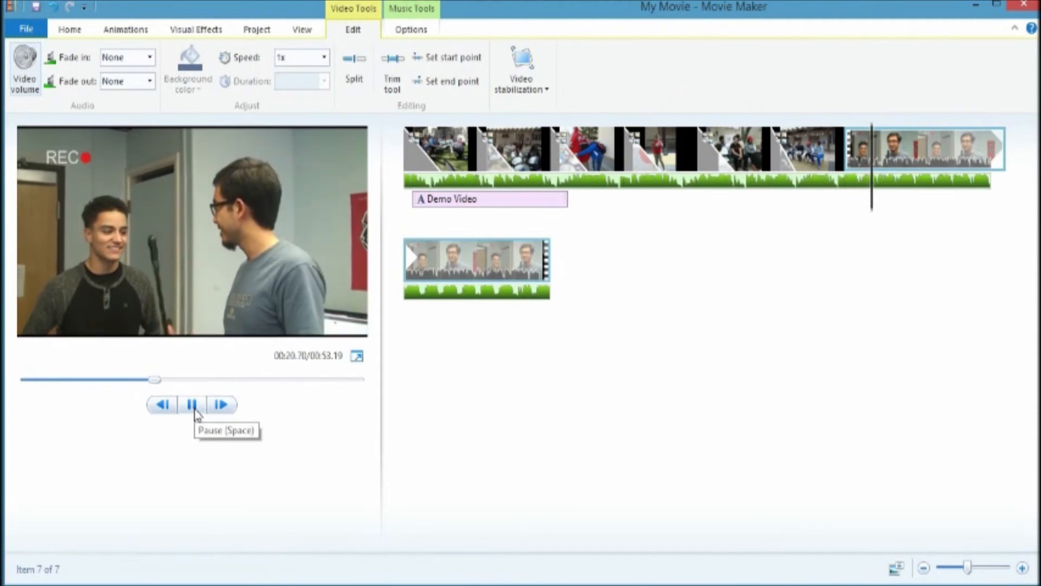
pyautogui.click(193, 405)
pyautogui.click(25, 64)
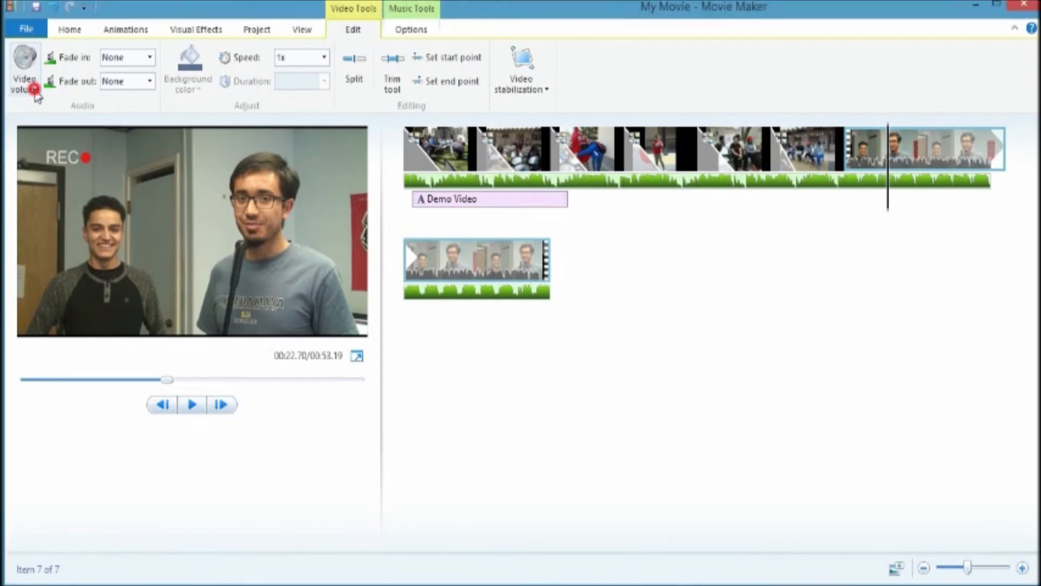
pyautogui.click(593, 309)
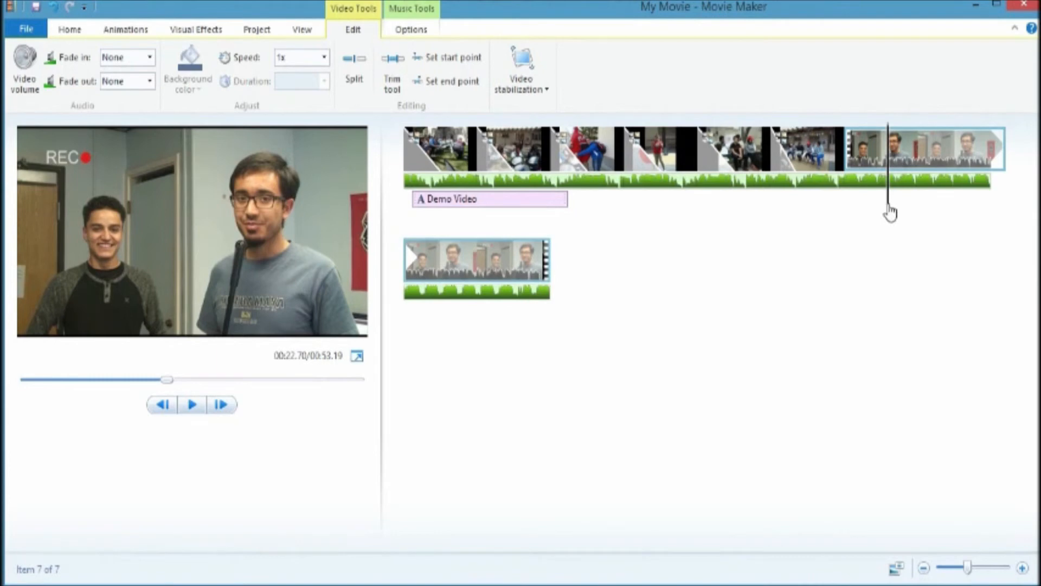
# Step: Save the project as First Video
pyautogui.click(26, 28)
pyautogui.hotkey('ctrl', 's')
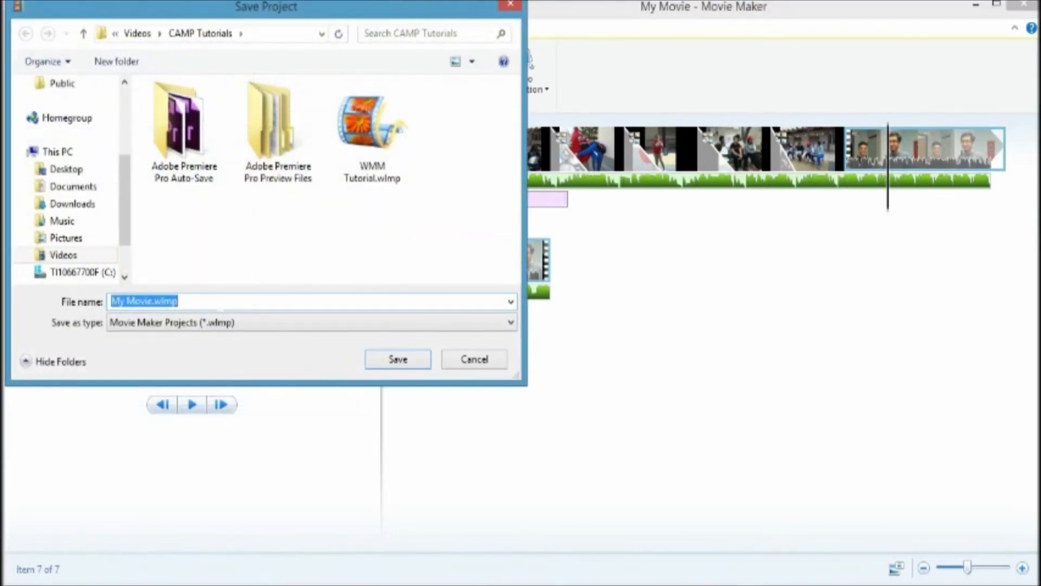
pyautogui.write('First Video')
pyautogui.press('Return')
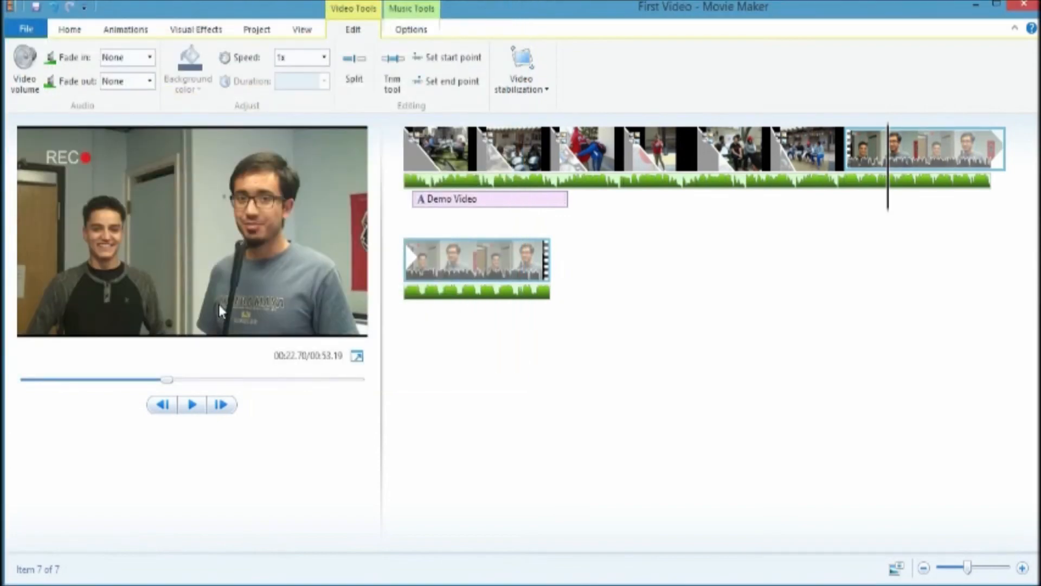
# Step: Export the movie with the For computer setting as First Video in Windows Media Video (.wmv) format
pyautogui.click(26, 28)
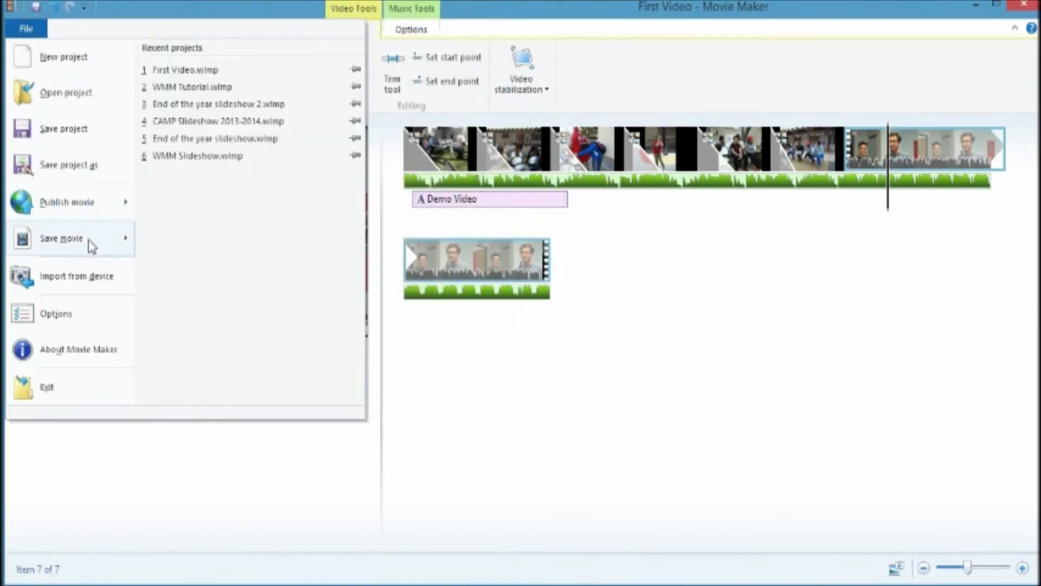
pyautogui.moveTo(91, 247)
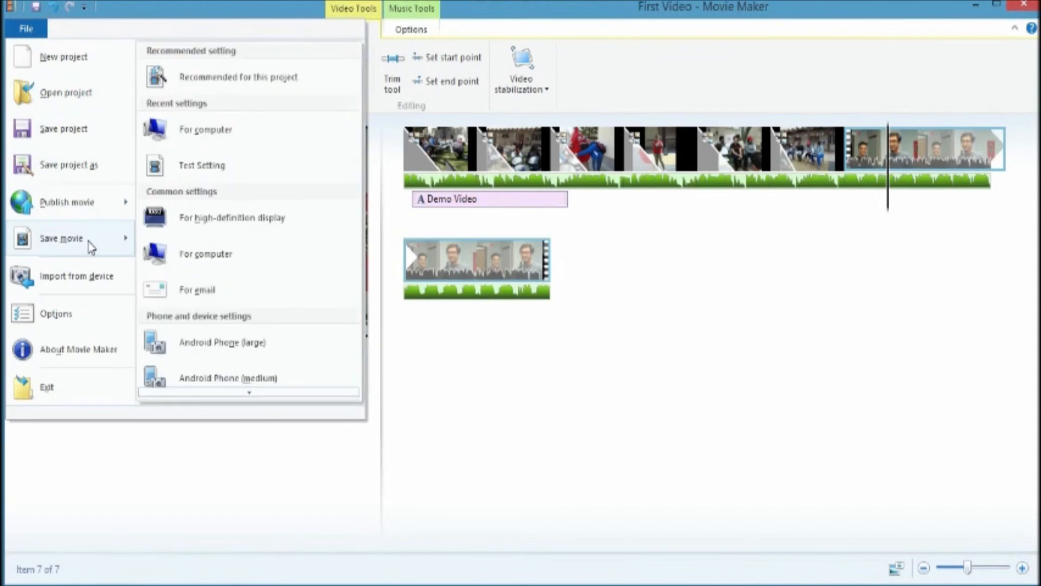
pyautogui.click(213, 255)
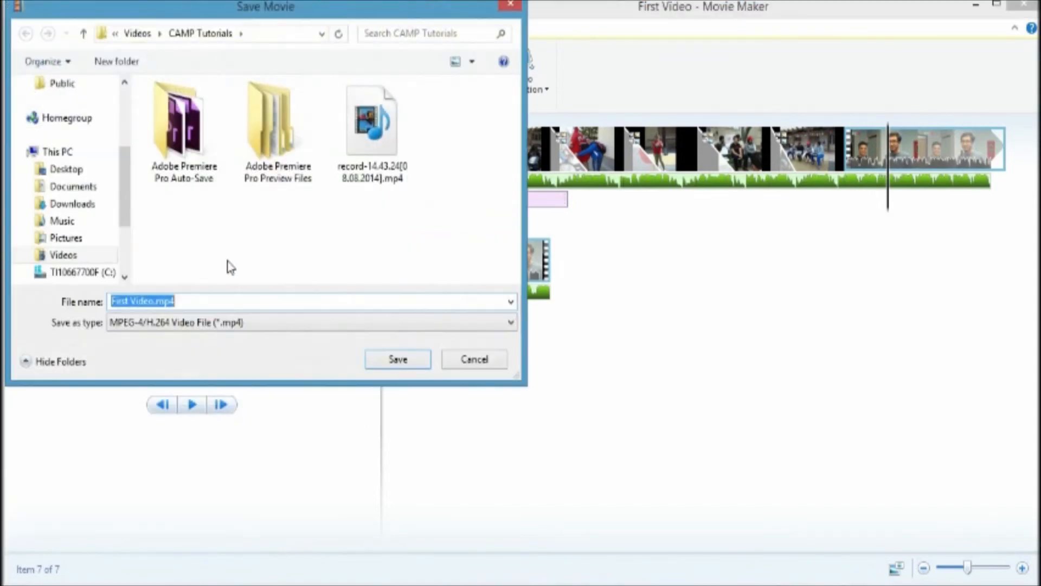
pyautogui.write('First V')
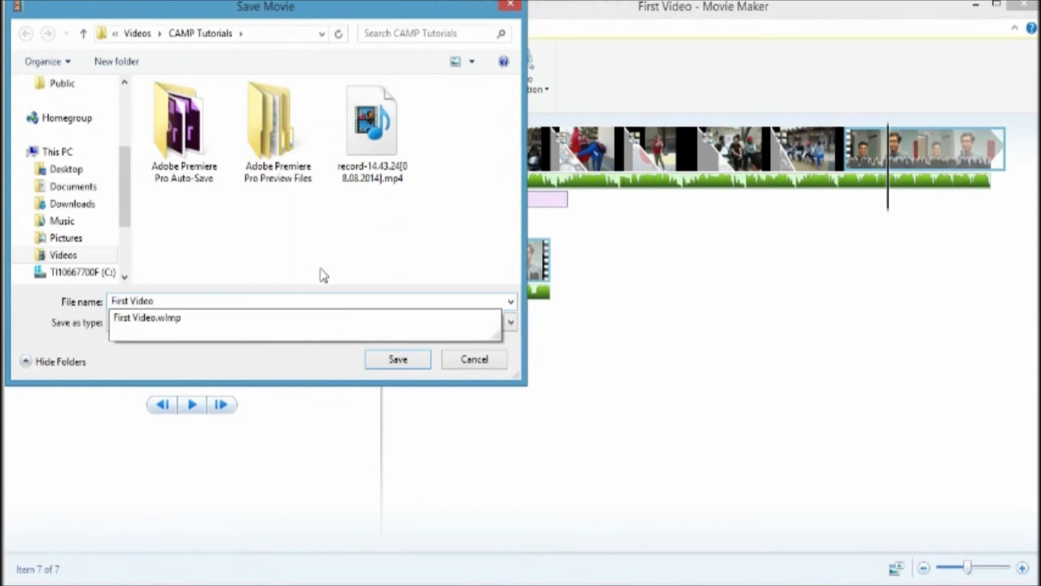
pyautogui.click(279, 283)
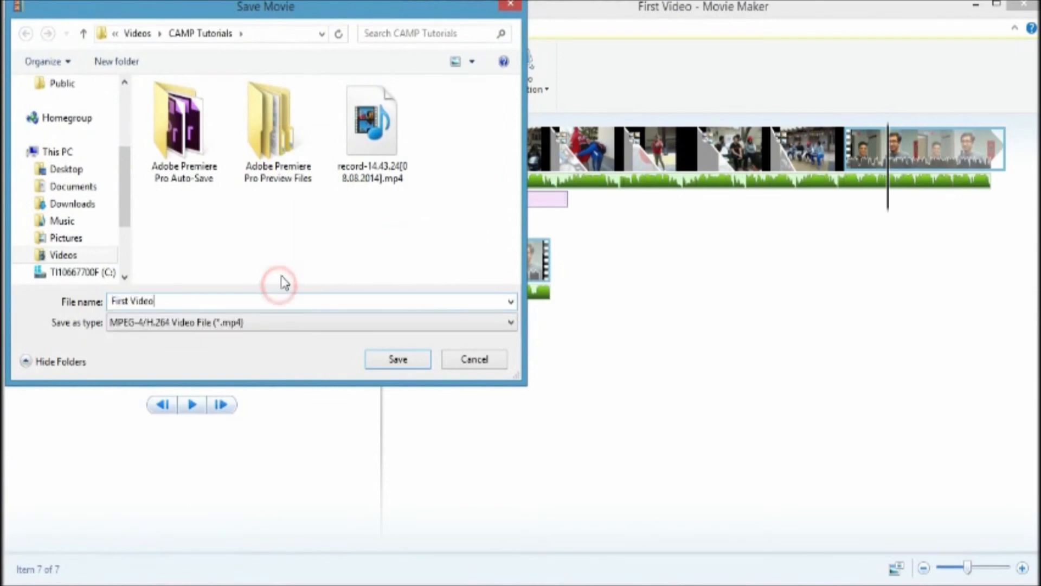
pyautogui.click(286, 324)
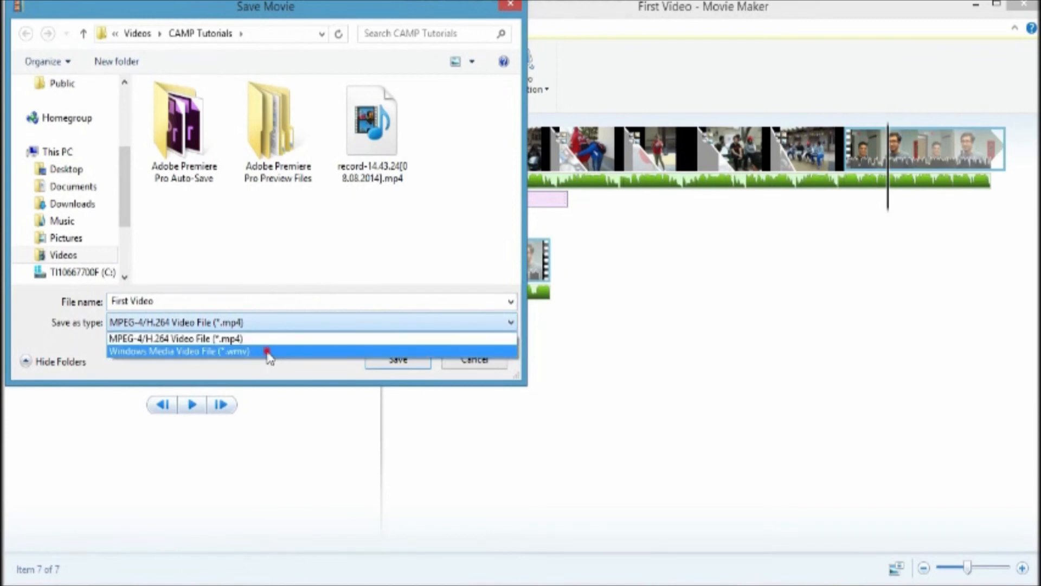
pyautogui.click(268, 353)
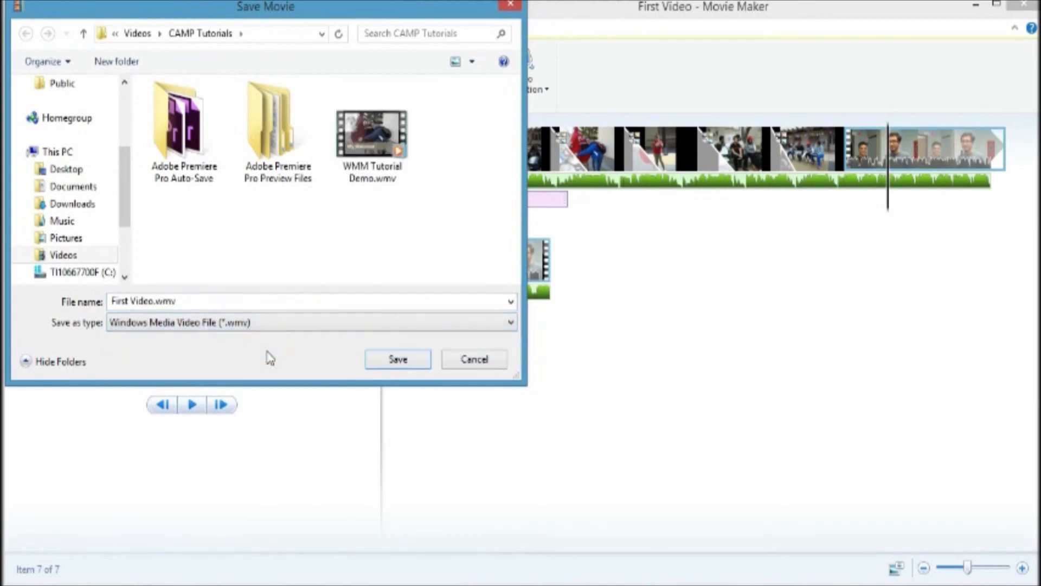
pyautogui.click(399, 361)
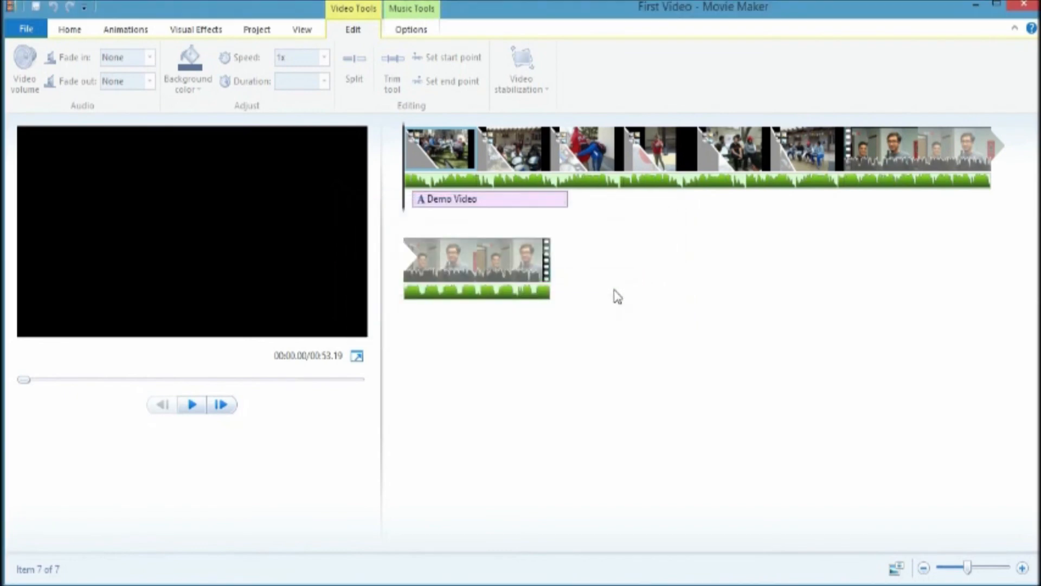
# Step: Open the exported First Video.wmv file to play it back
pyautogui.click(617, 325)
pyautogui.click(424, 461)
pyautogui.doubleClick(424, 461)
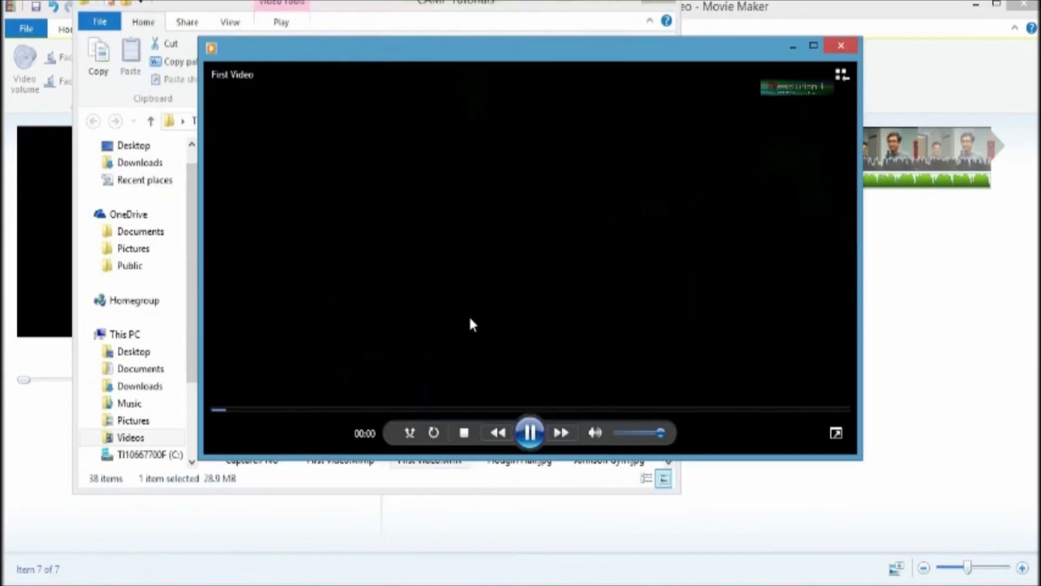